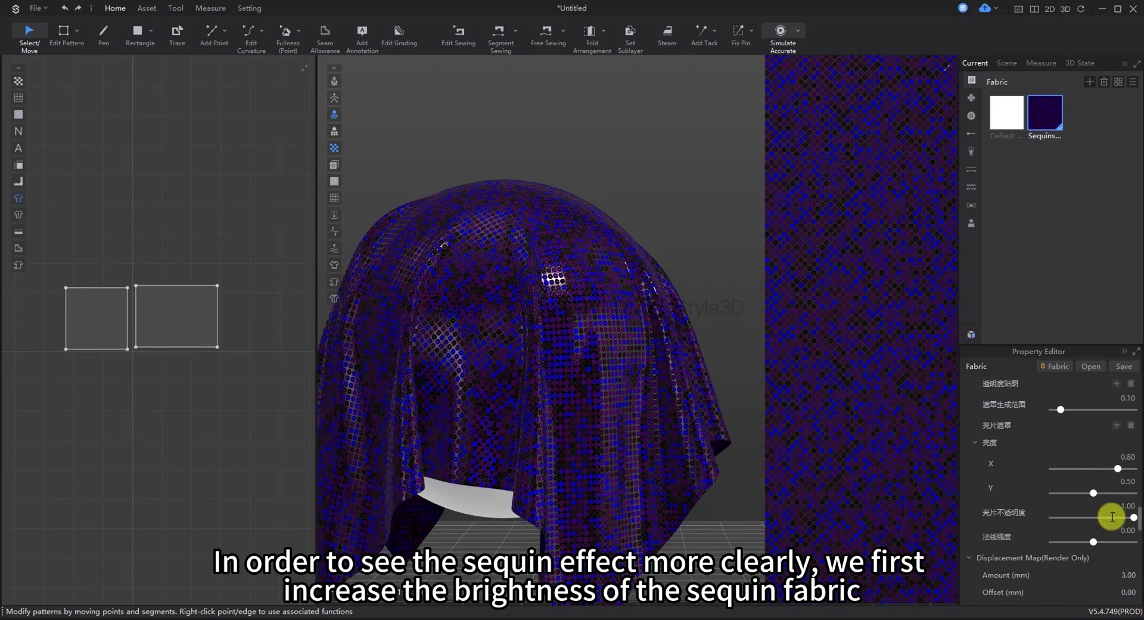
- Set the Y value of the sequin fabric's brightness (亮度) to 0.8
drag(1135, 479, 1113, 486)
text(0.8)
key(Return)
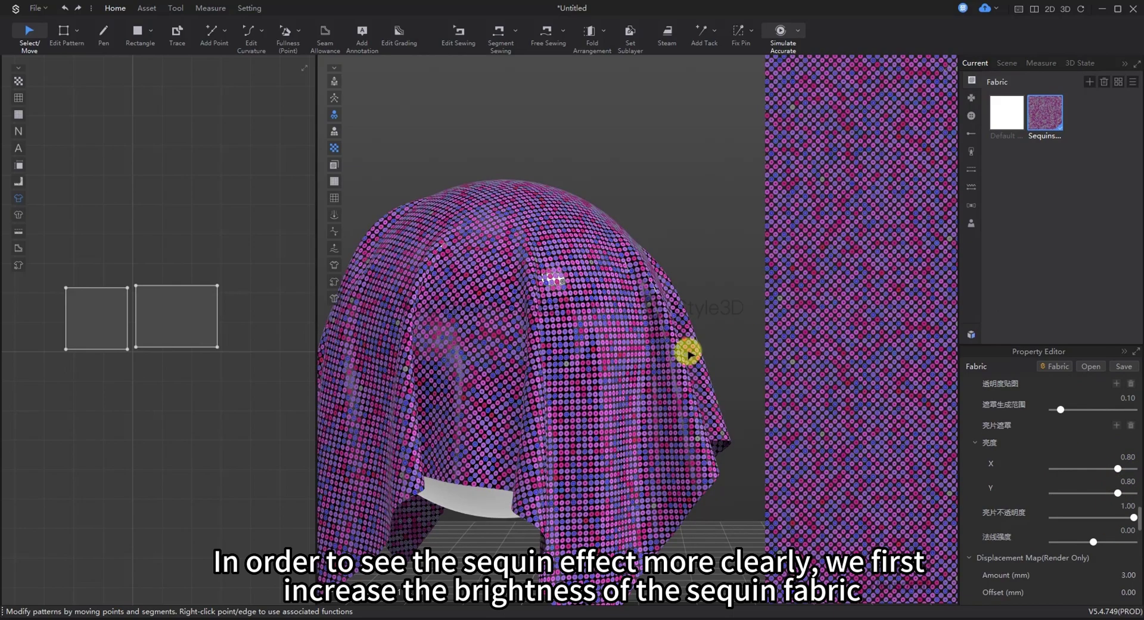
- Enlarge the sequin texture by setting its width to 100 cm with the aspect ratio locked
scroll(1117, 584, down, 2)
scroll(1138, 527, down, 3)
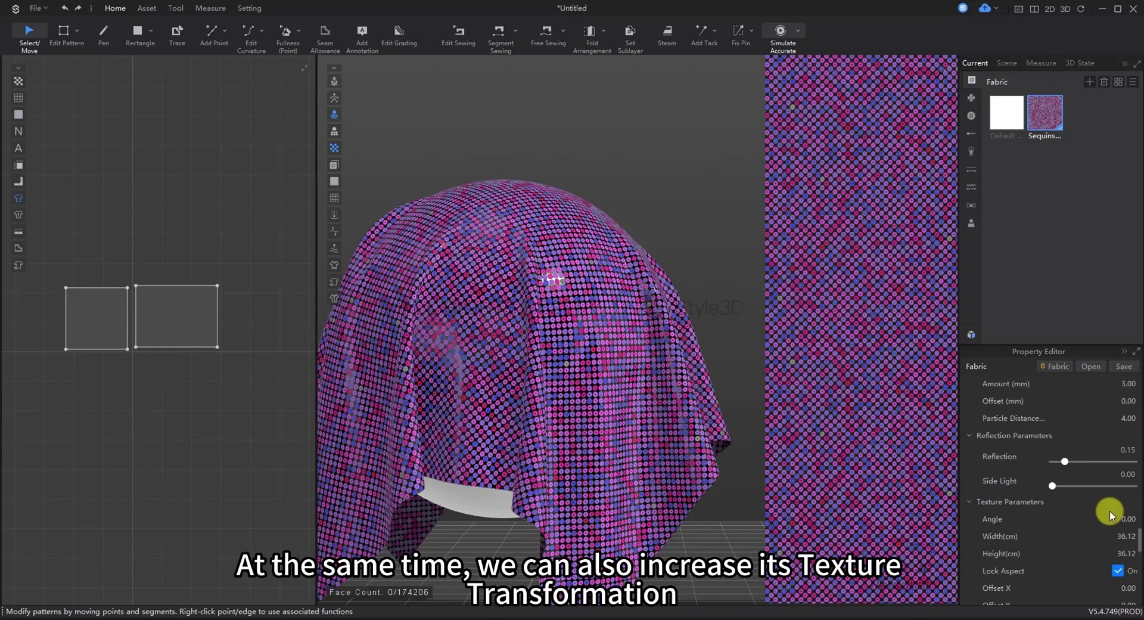
double_click(1127, 485)
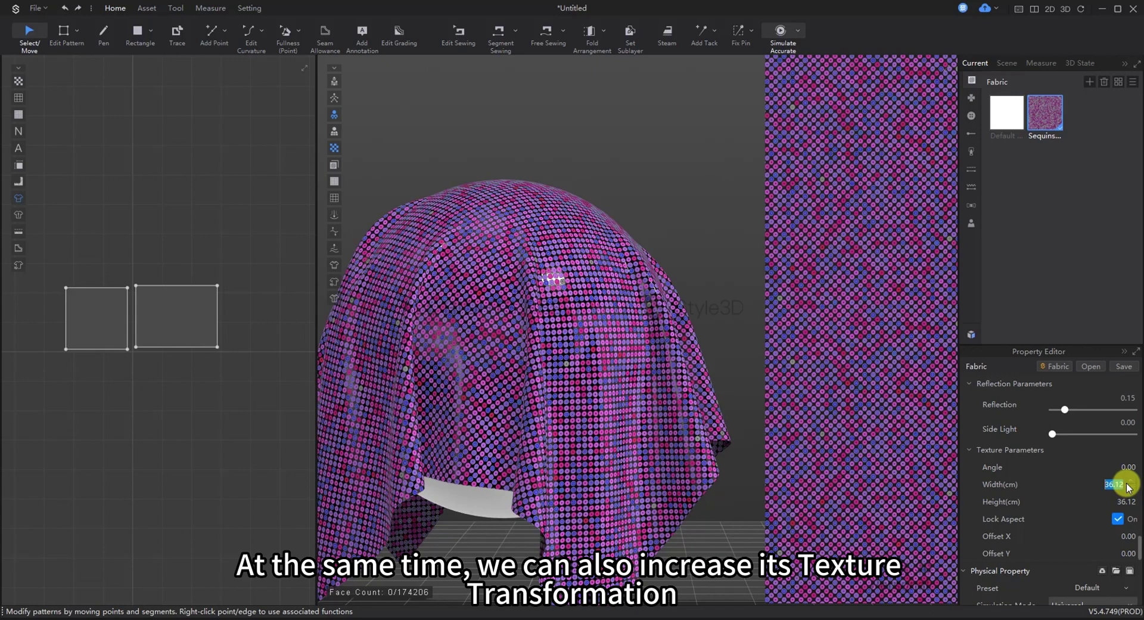
text(100)
key(Return)
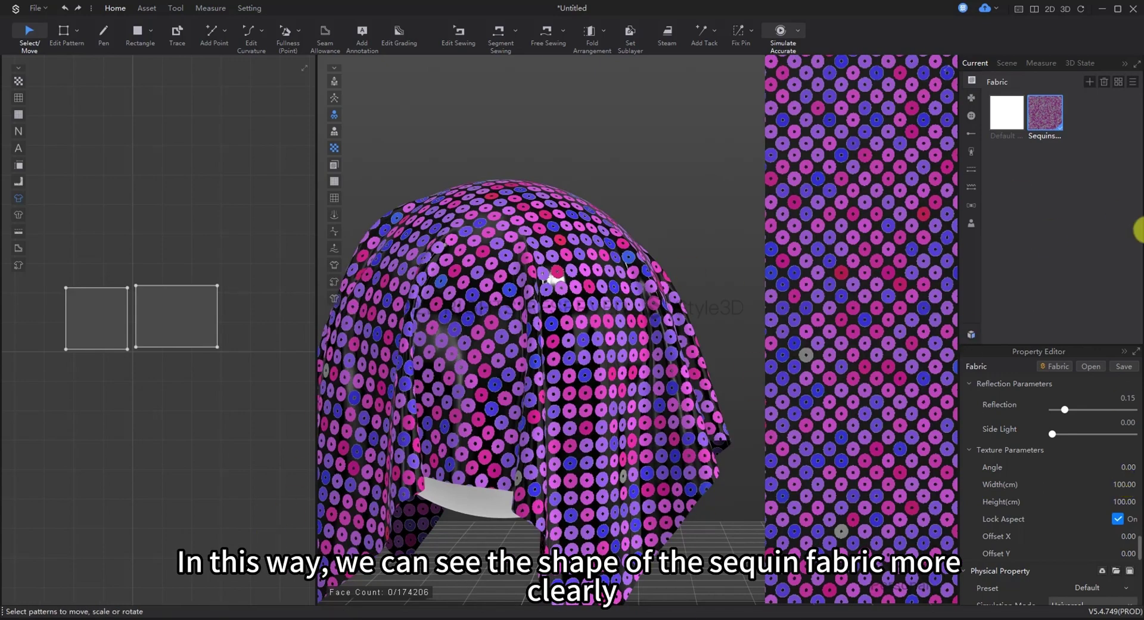
- Try the 256 px and 512 px resolutions, return to 1024 px, and try different RandomSeed values before resetting to 0
scroll(1049, 506, up, 3)
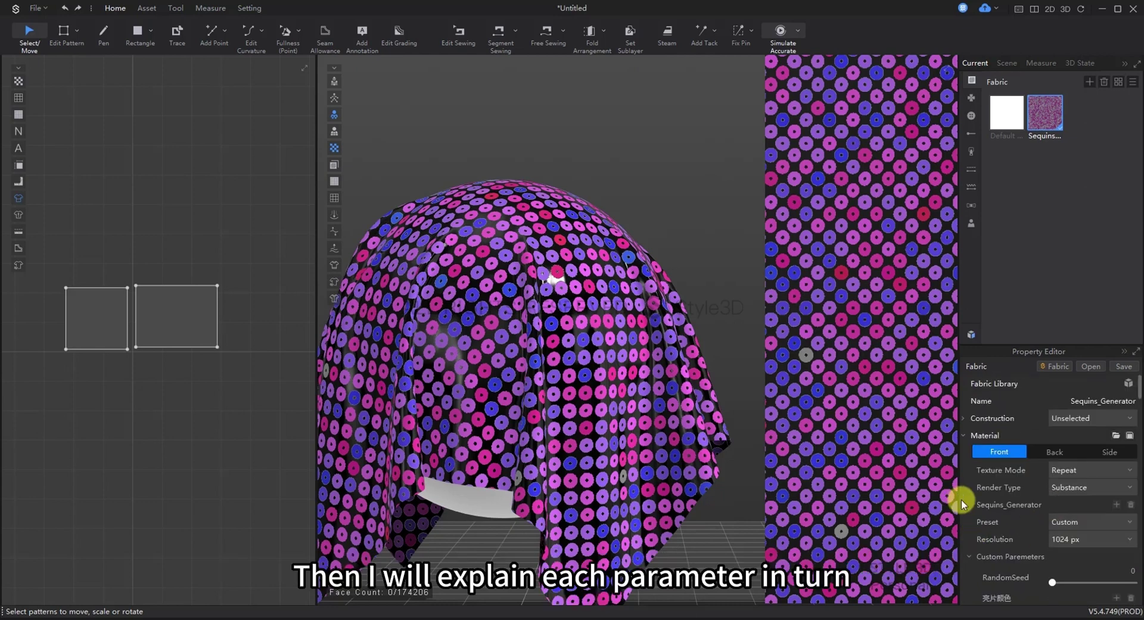
scroll(991, 477, down, 1)
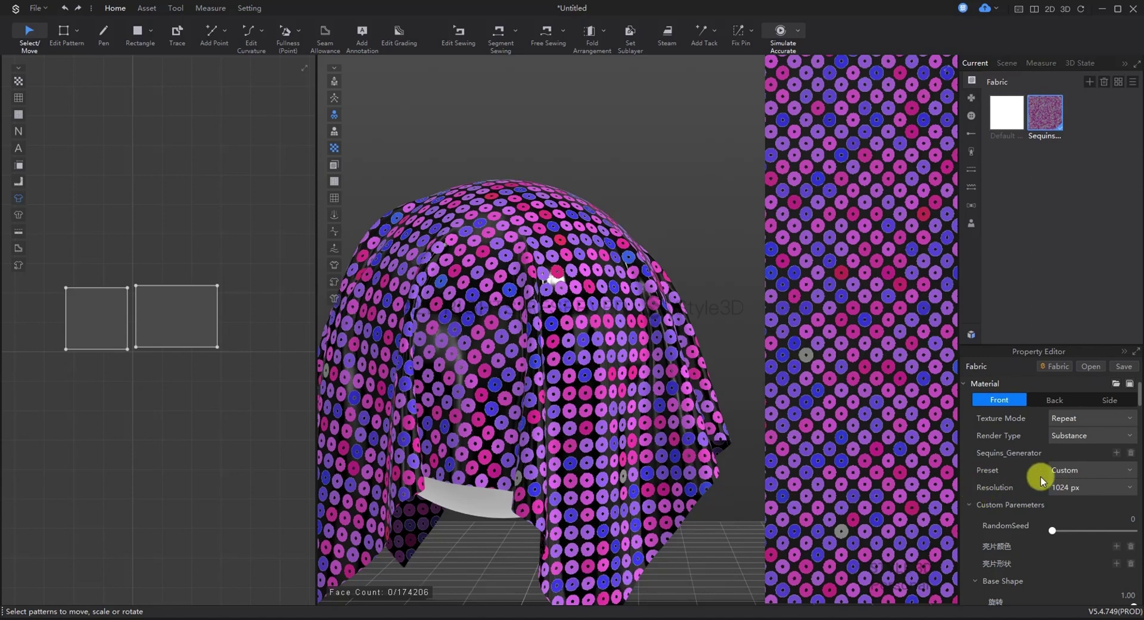
click(1062, 488)
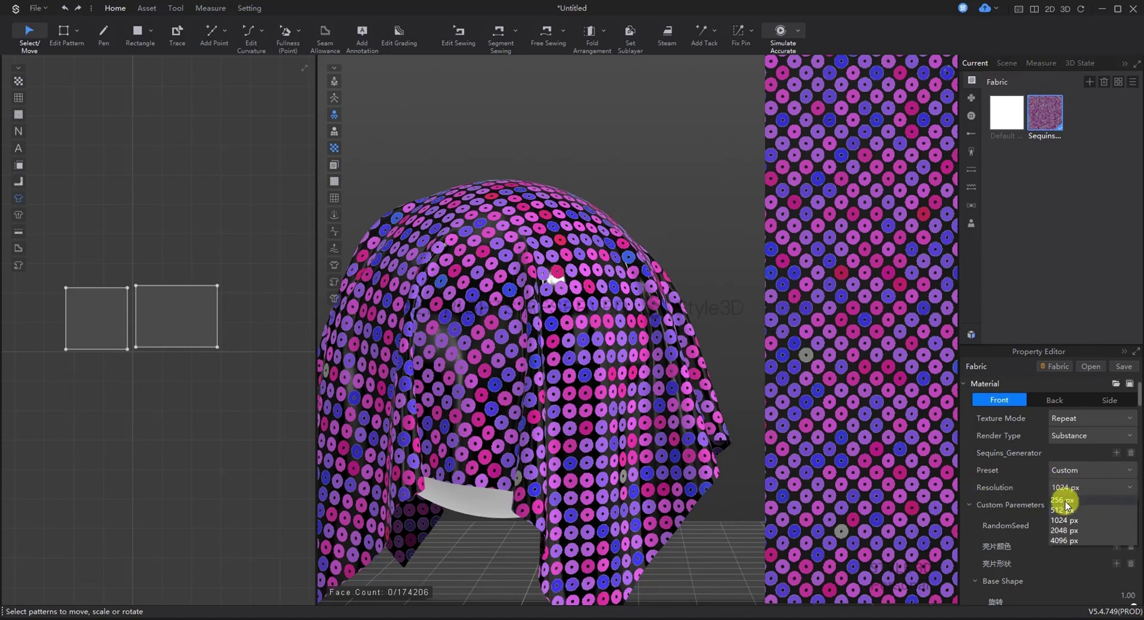
click(1066, 499)
click(1080, 487)
click(1073, 509)
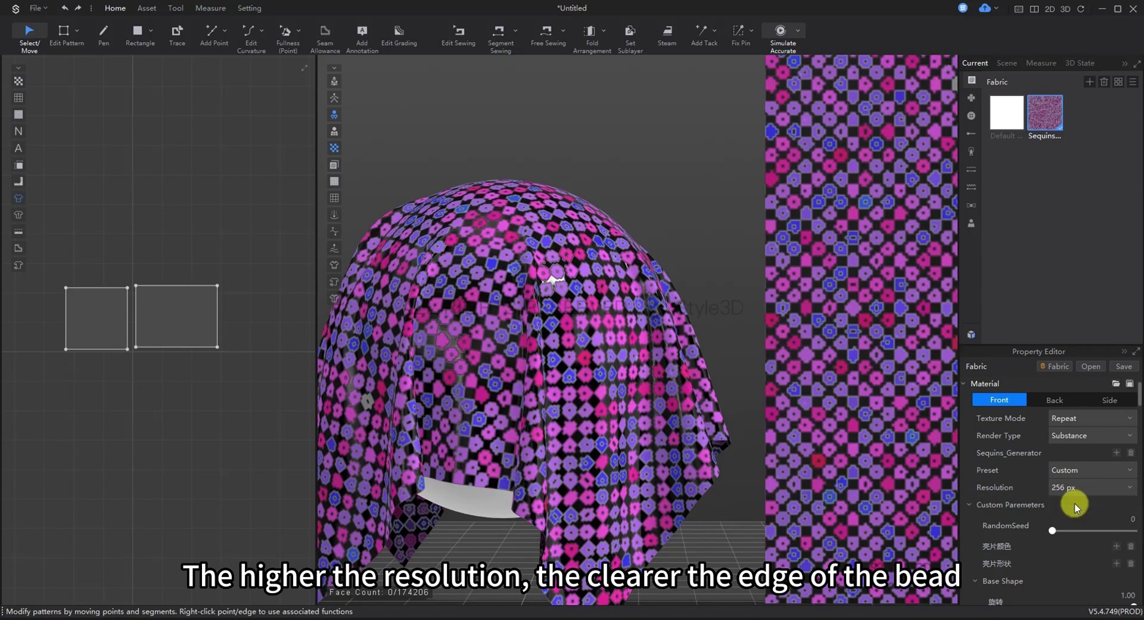
click(1077, 486)
click(1073, 521)
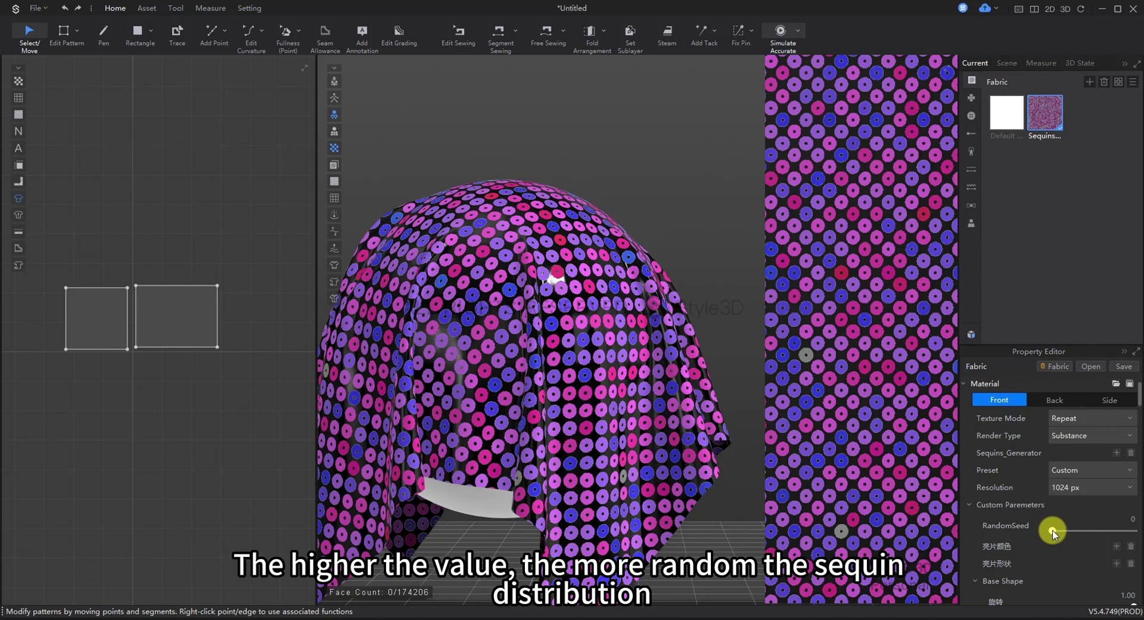
drag(1073, 531, 1096, 533)
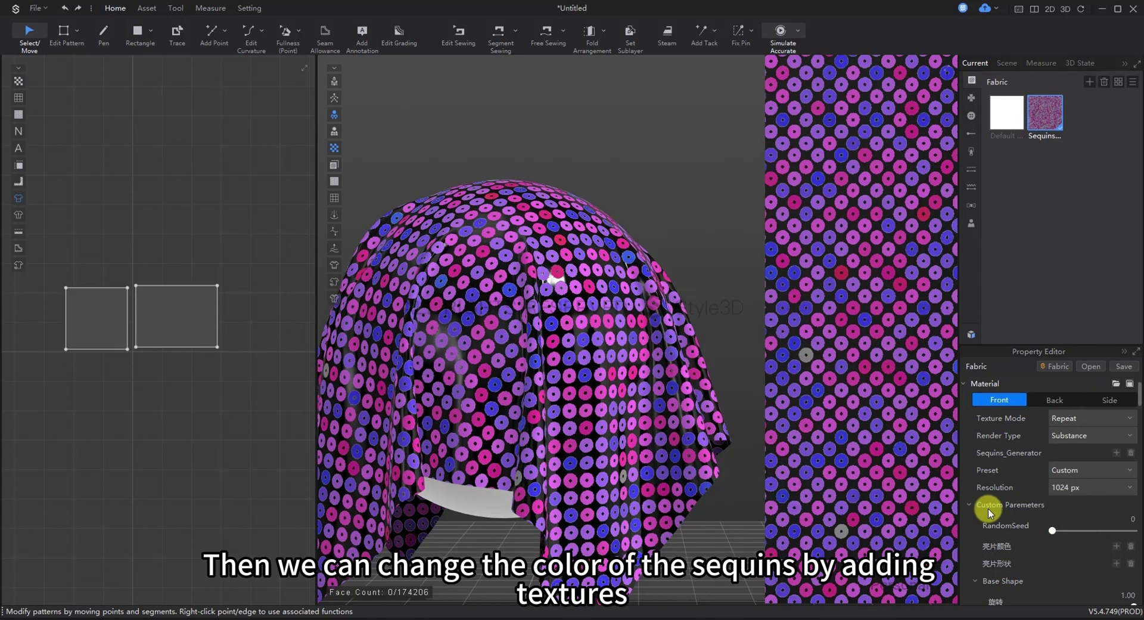
- Add image 1 from the material folder as the sequin colour (亮片颜色) texture
scroll(988, 507, down, 1)
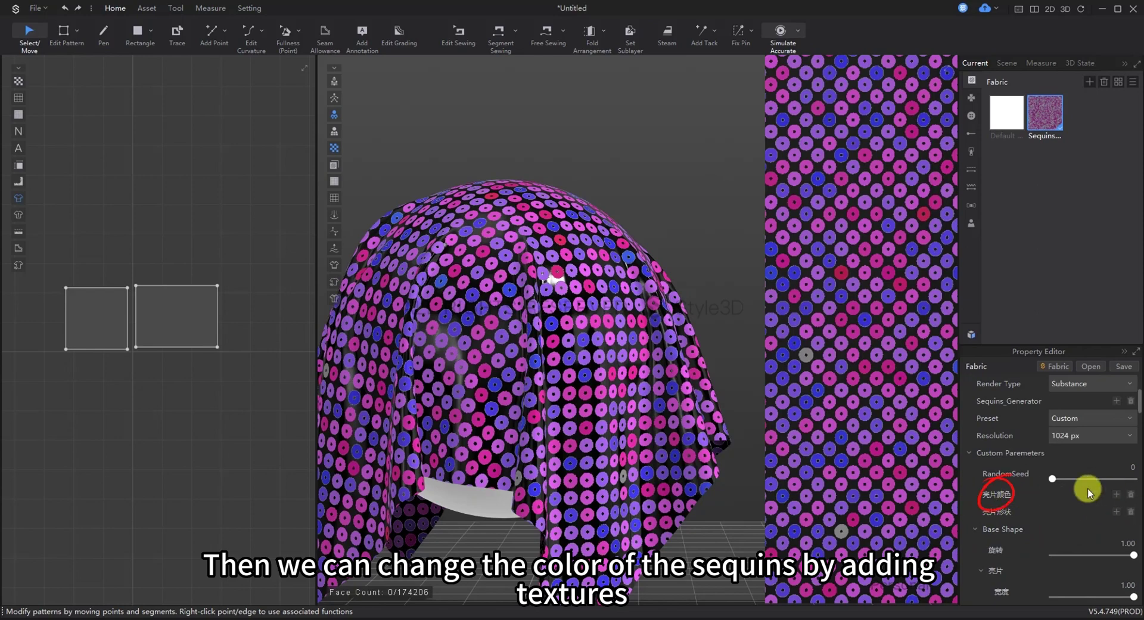
click(1116, 495)
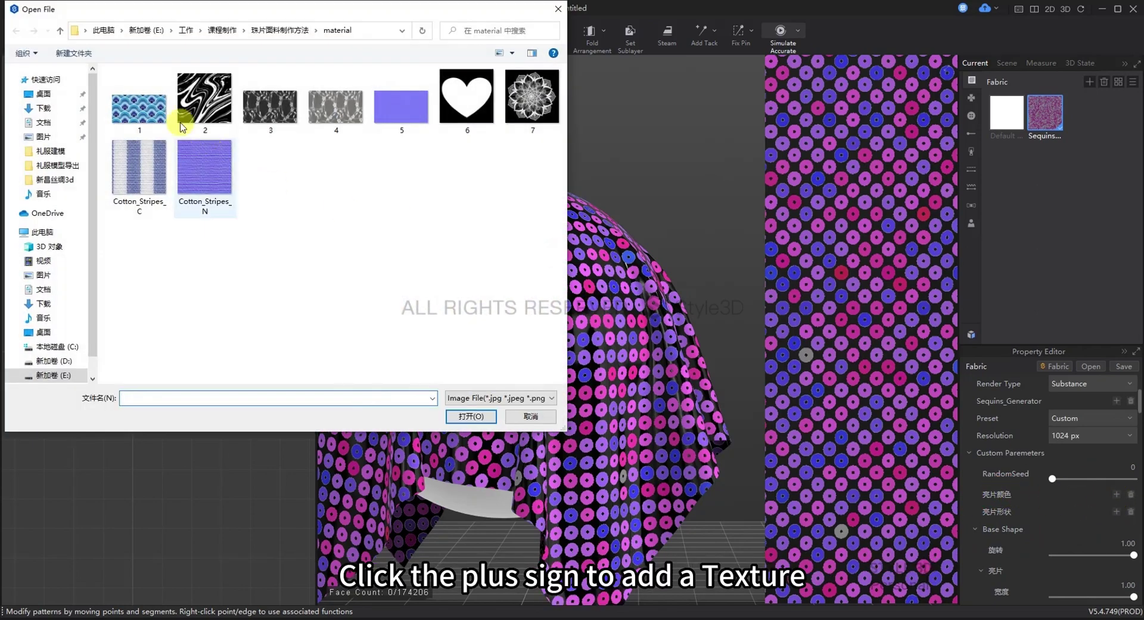
click(139, 100)
click(470, 416)
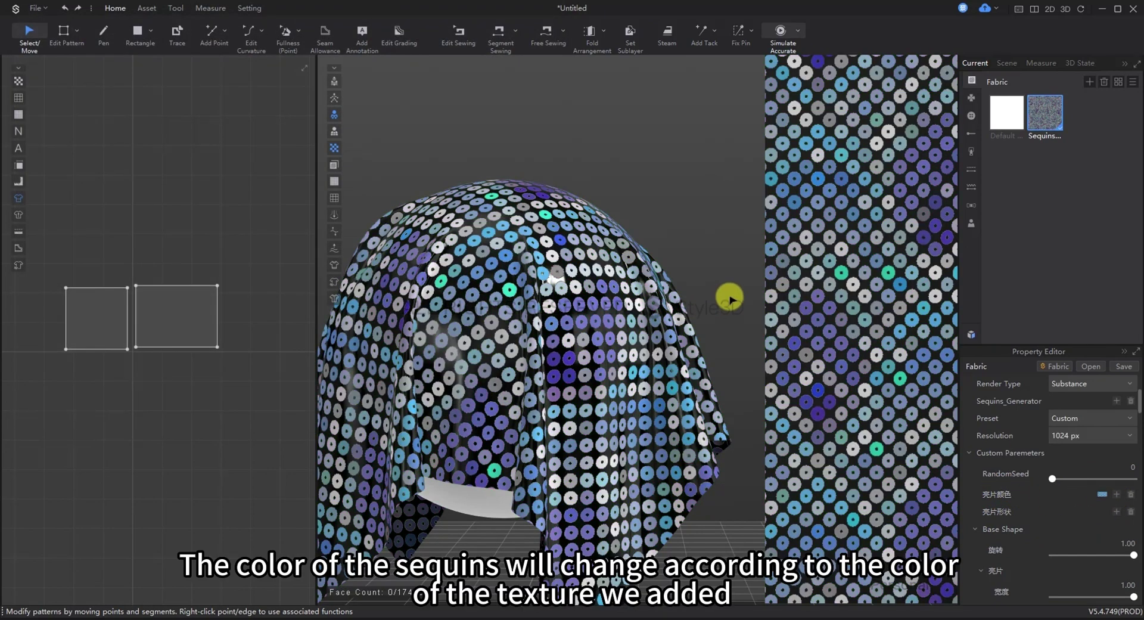
- Examine the sequin colours on the draped cloth and the flat fabric piece from different distances
scroll(728, 296, down, 5)
middle_drag(598, 330, 690, 320)
scroll(536, 401, up, 3)
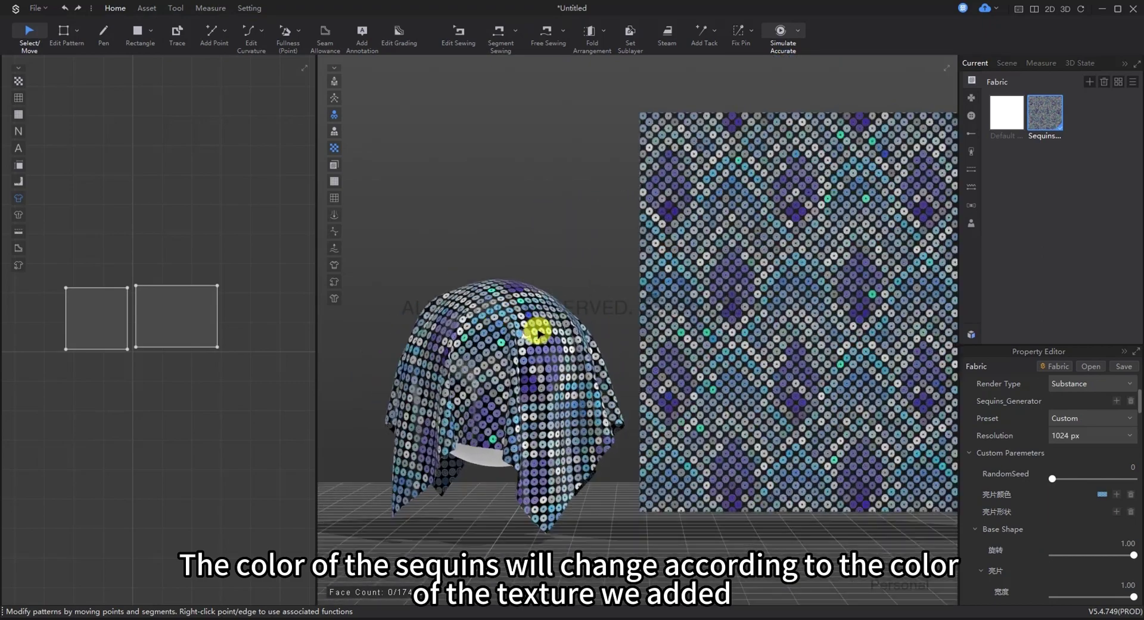
middle_drag(572, 311, 663, 290)
scroll(661, 290, down, 2)
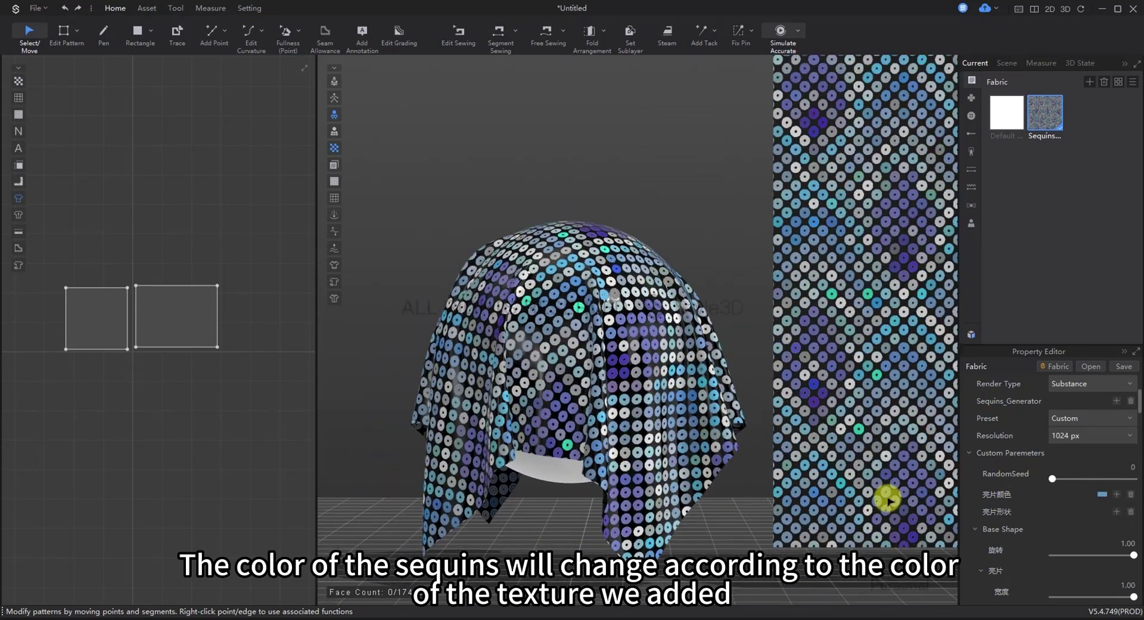
scroll(651, 386, up, 3)
middle_drag(651, 384, 711, 350)
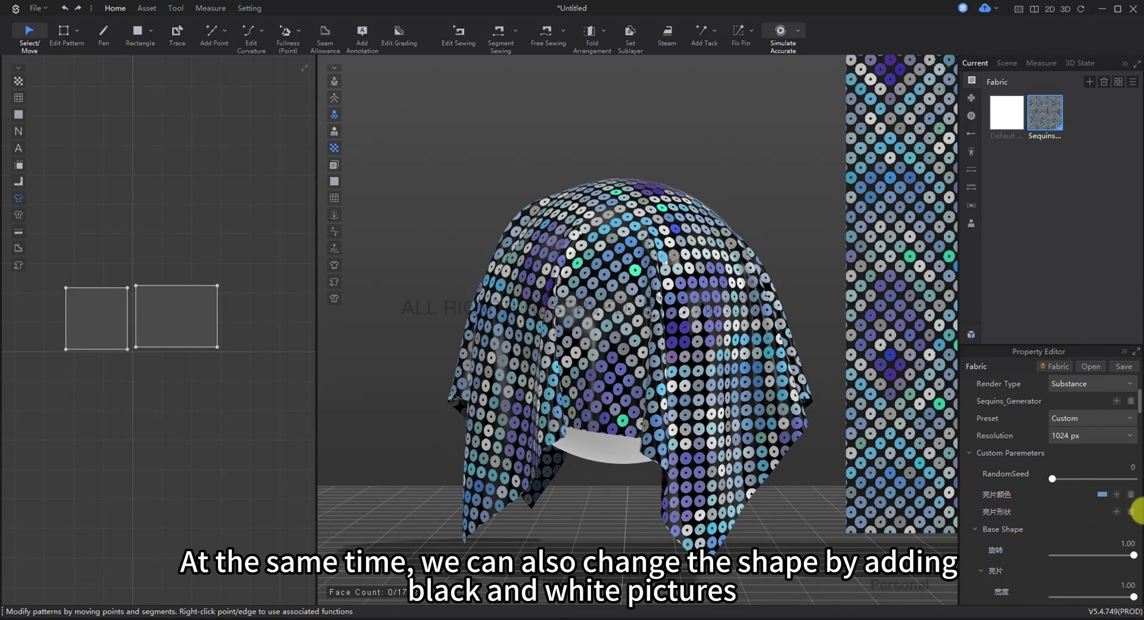
- Try heart image 6 as the sequin shape (亮片形状) map, inspect it closely, and remove it
click(1118, 513)
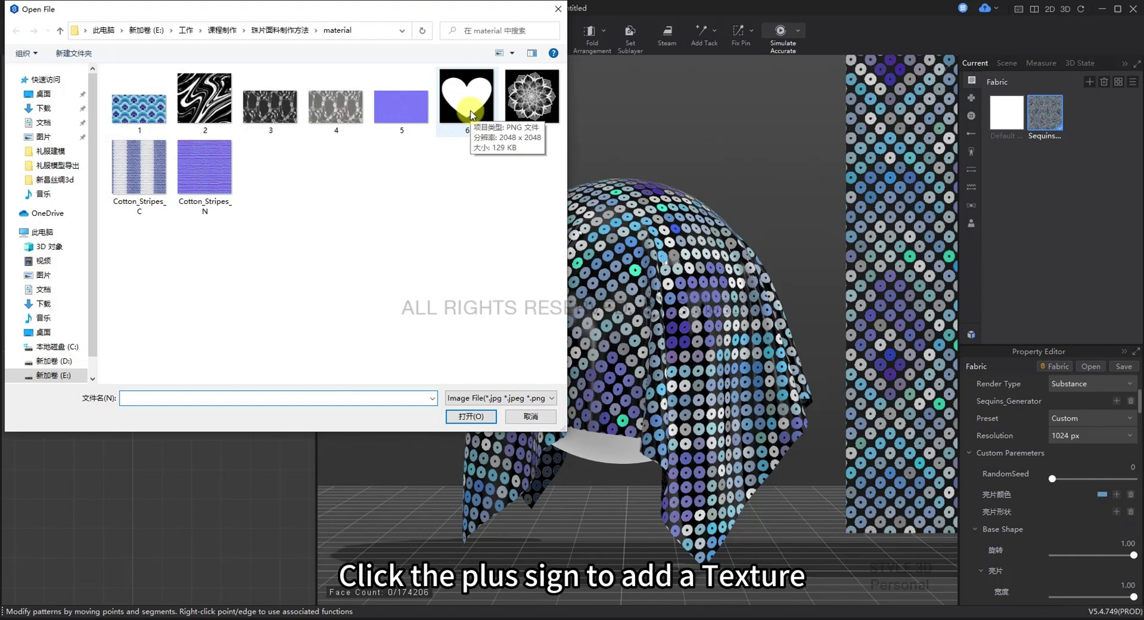
click(471, 115)
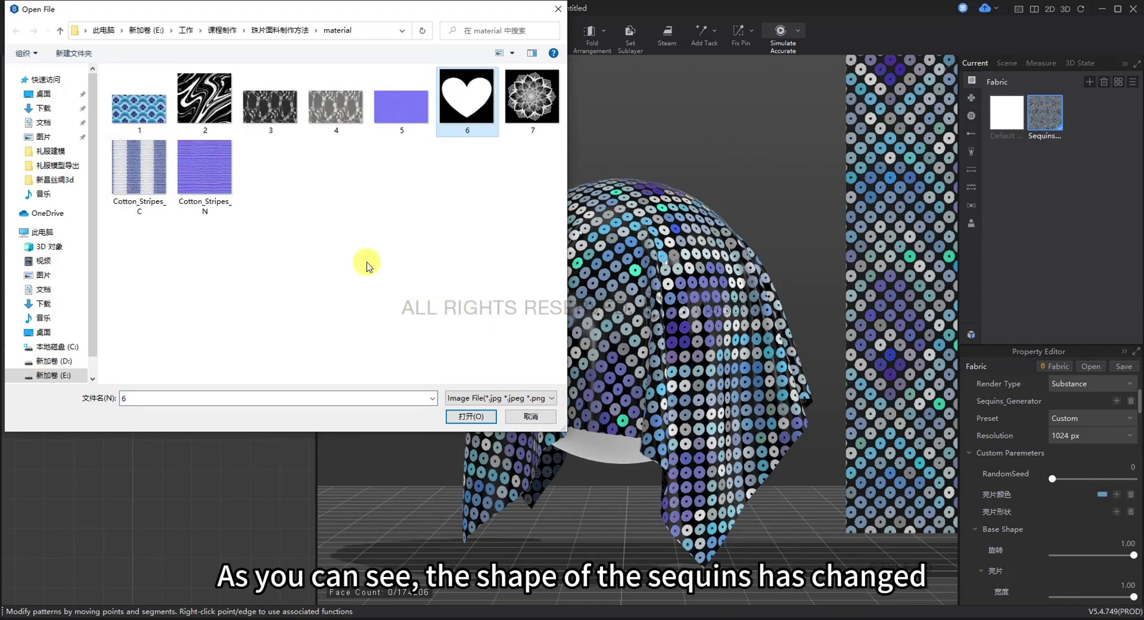
click(470, 416)
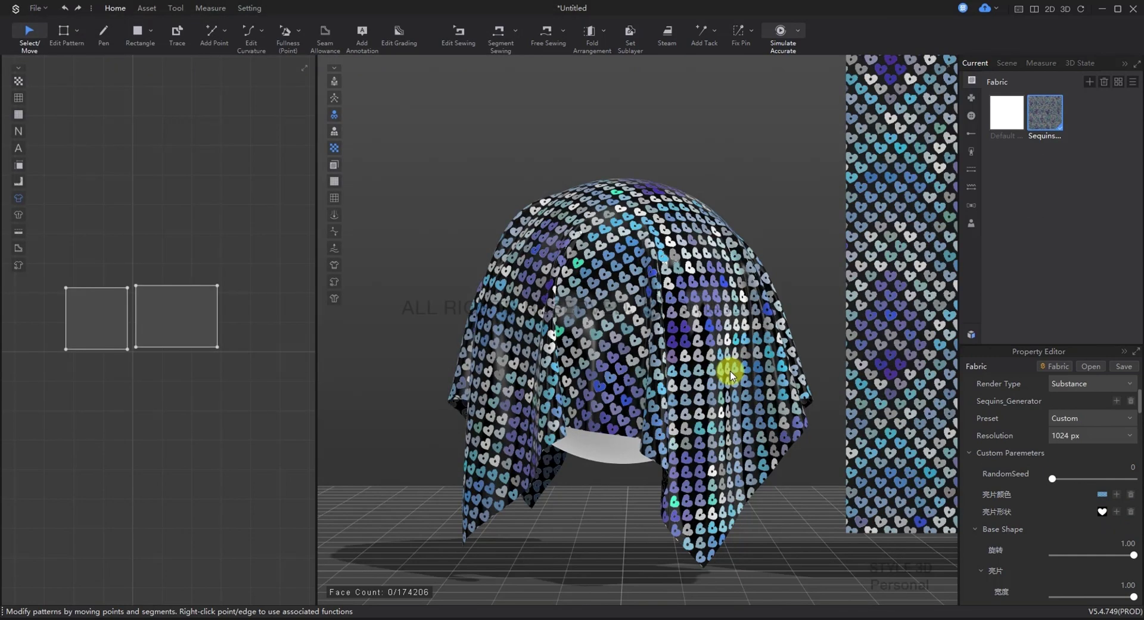
scroll(728, 373, up, 4)
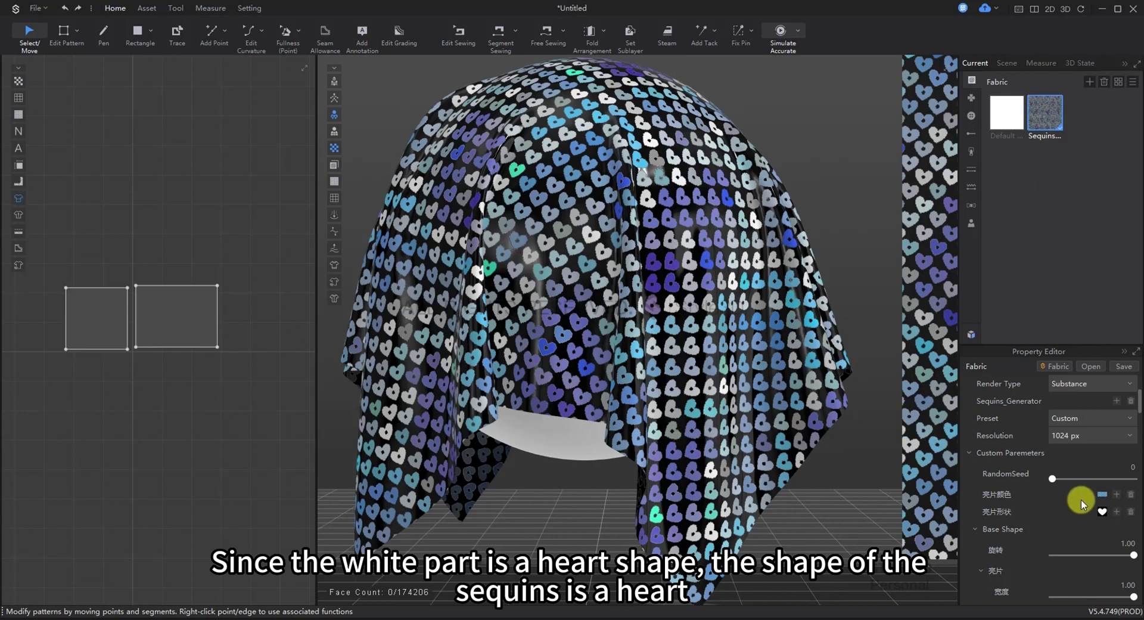
scroll(1080, 501, down, 1)
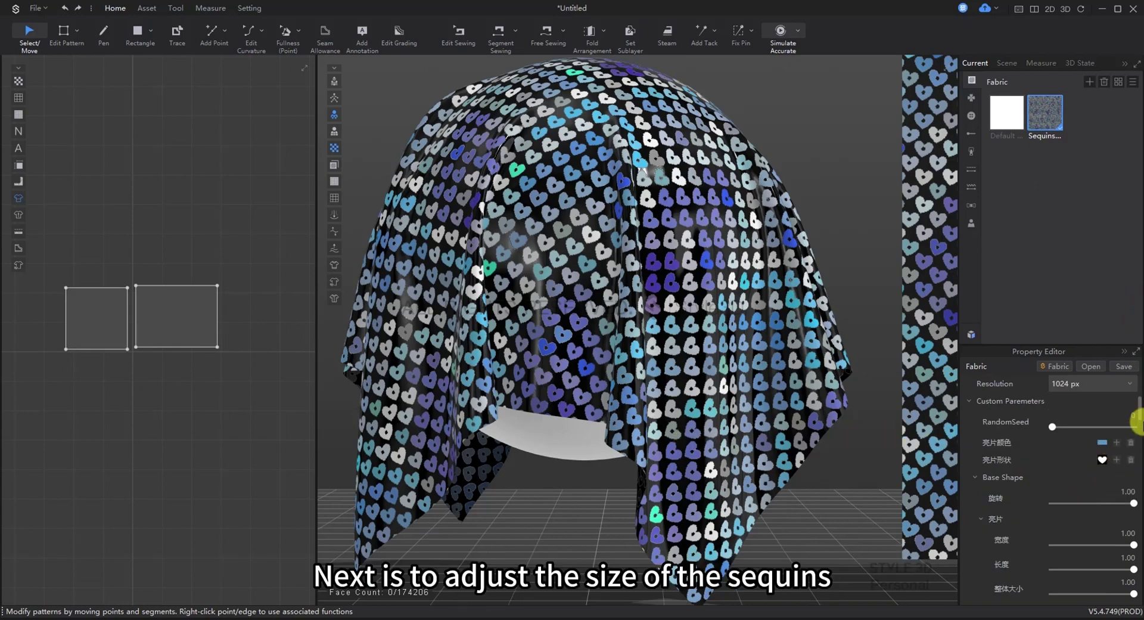
click(1132, 459)
- Try different sequin width, length and overall size values and hole width and length values, returning each to 1.00
scroll(1069, 513, down, 1)
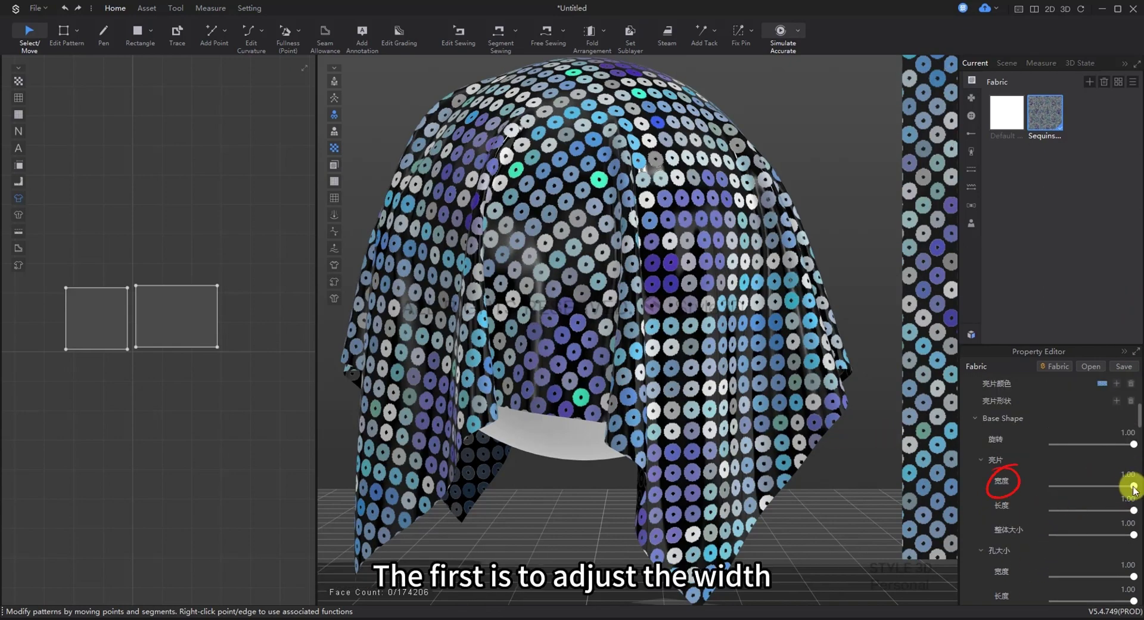
mouse_move(1134, 491)
mouse_down()
mouse_move(1064, 488)
mouse_move(1132, 484)
mouse_move(1116, 510)
mouse_move(1077, 510)
mouse_move(1135, 510)
mouse_move(1109, 539)
mouse_move(1120, 533)
mouse_move(1077, 535)
mouse_move(1136, 535)
mouse_move(1093, 524)
mouse_up()
scroll(1100, 486, down, 1)
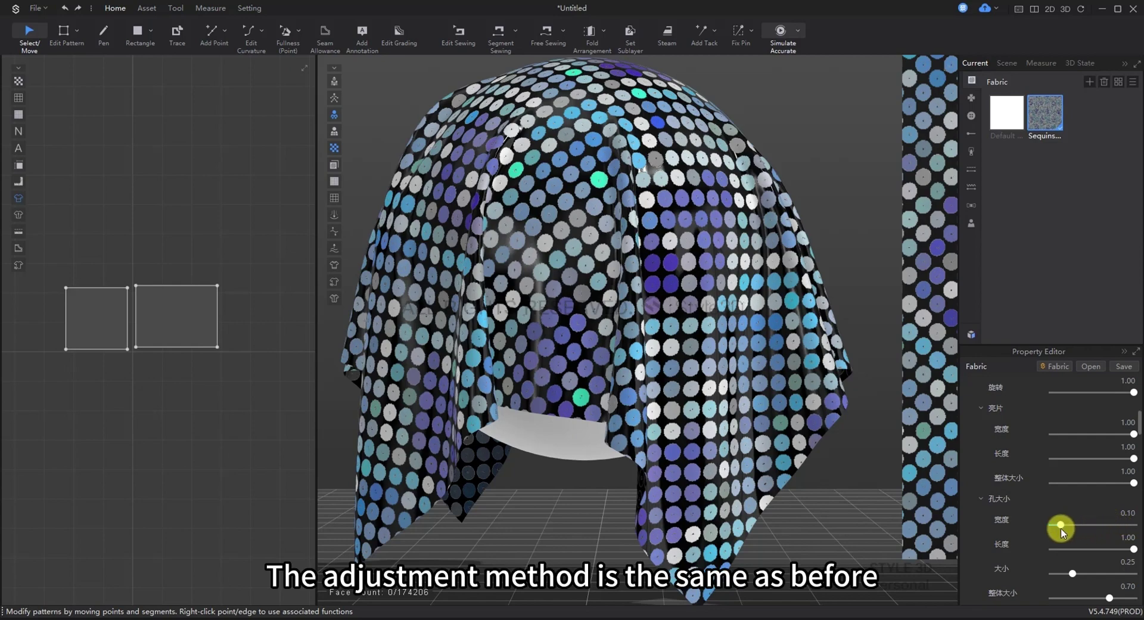
drag(1060, 525, 1139, 554)
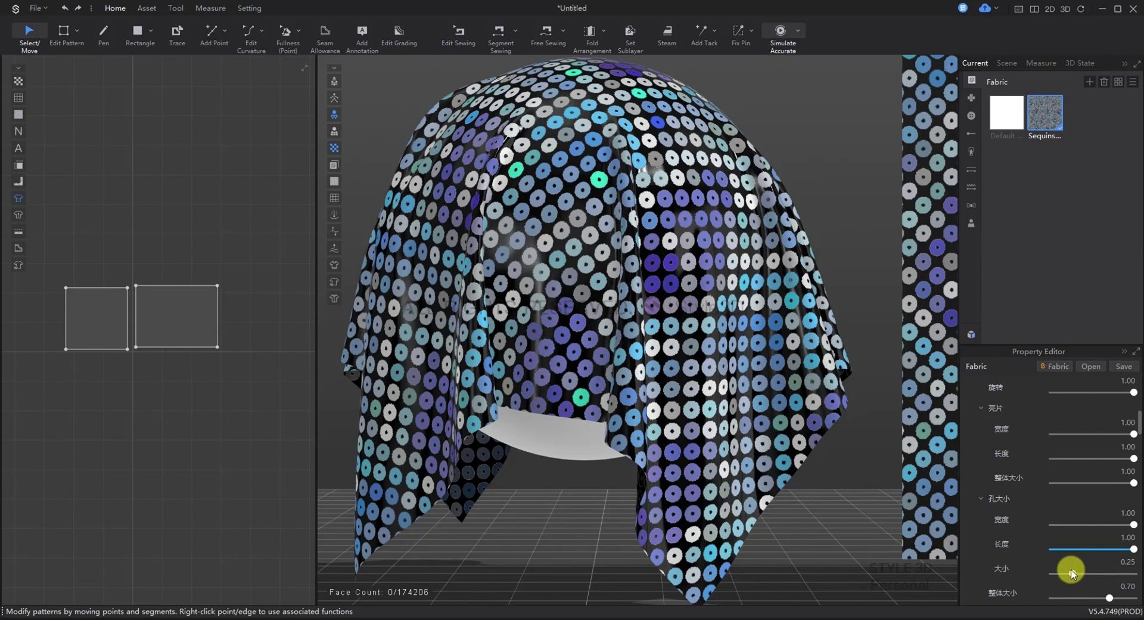
- Try larger holes, and set the hole size (大小) to 0.23 and its overall size (整体大小) to 0.79
scroll(1071, 573, down, 2)
drag(1076, 511, 1125, 511)
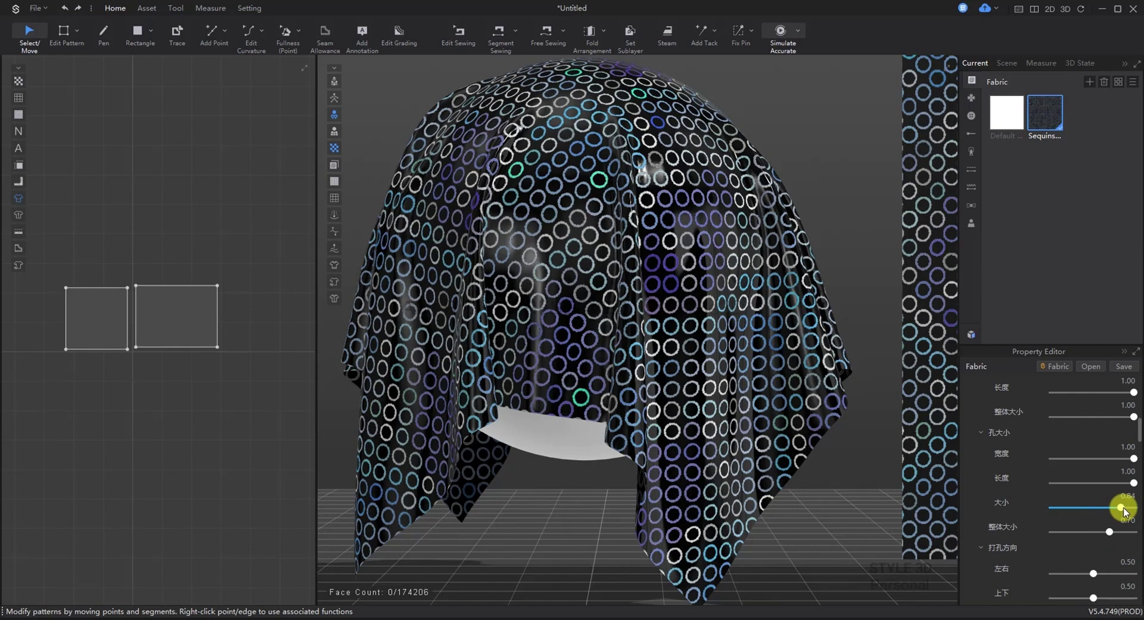
drag(1102, 504, 1116, 532)
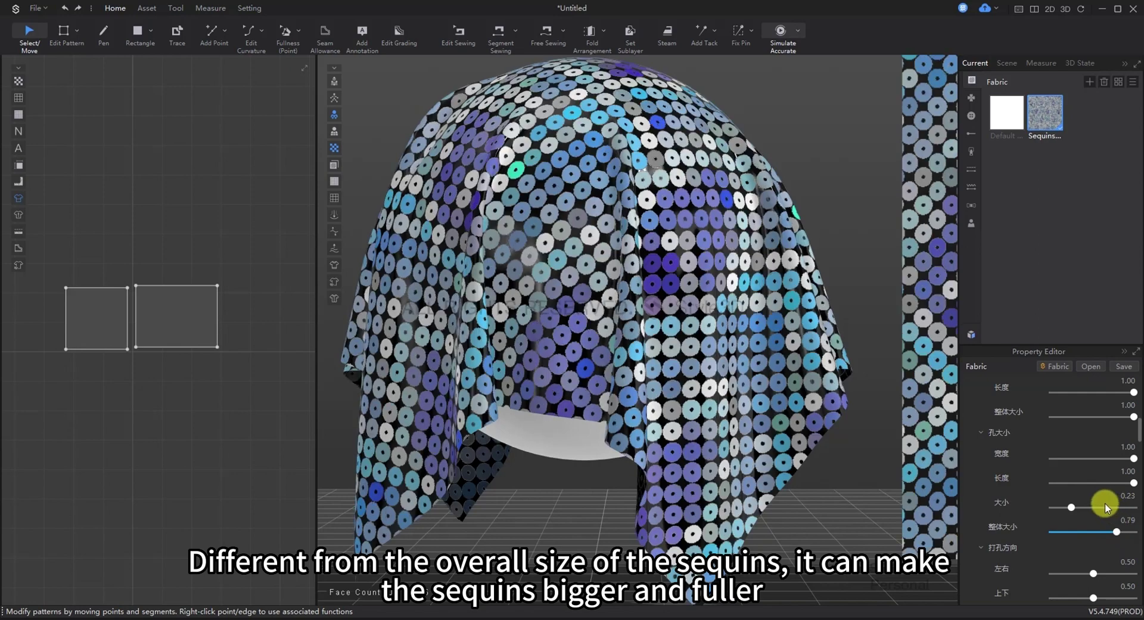
- Offset the punching direction (打孔方向) to 0.58 for left-right and 0.26 for up-down
scroll(1103, 503, down, 2)
scroll(1103, 503, up, 1)
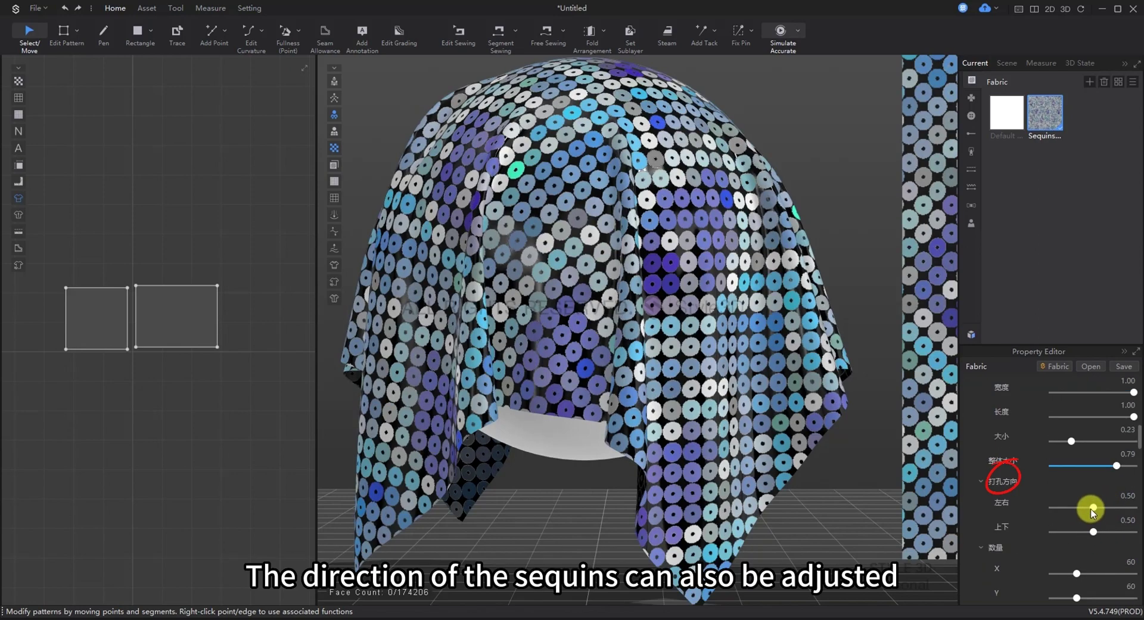
mouse_move(1107, 505)
mouse_down()
mouse_move(1127, 516)
mouse_move(1087, 511)
mouse_move(1124, 534)
mouse_move(1094, 539)
mouse_up()
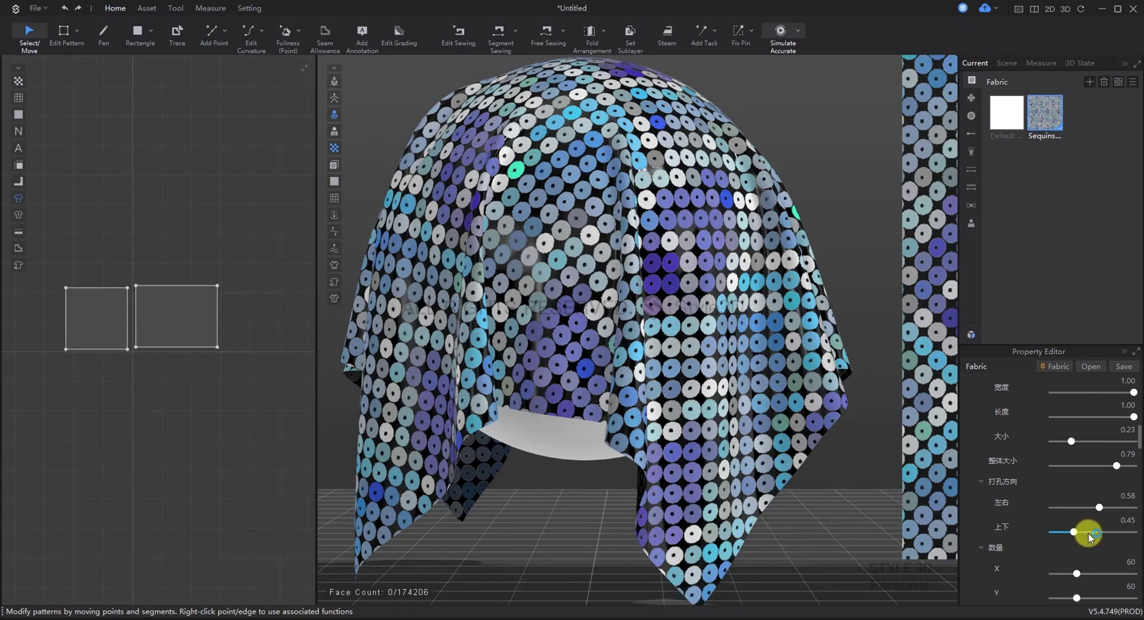
- Add heart image 6 from the material folder as the sequin shape (亮片形状) map
scroll(1077, 485, up, 5)
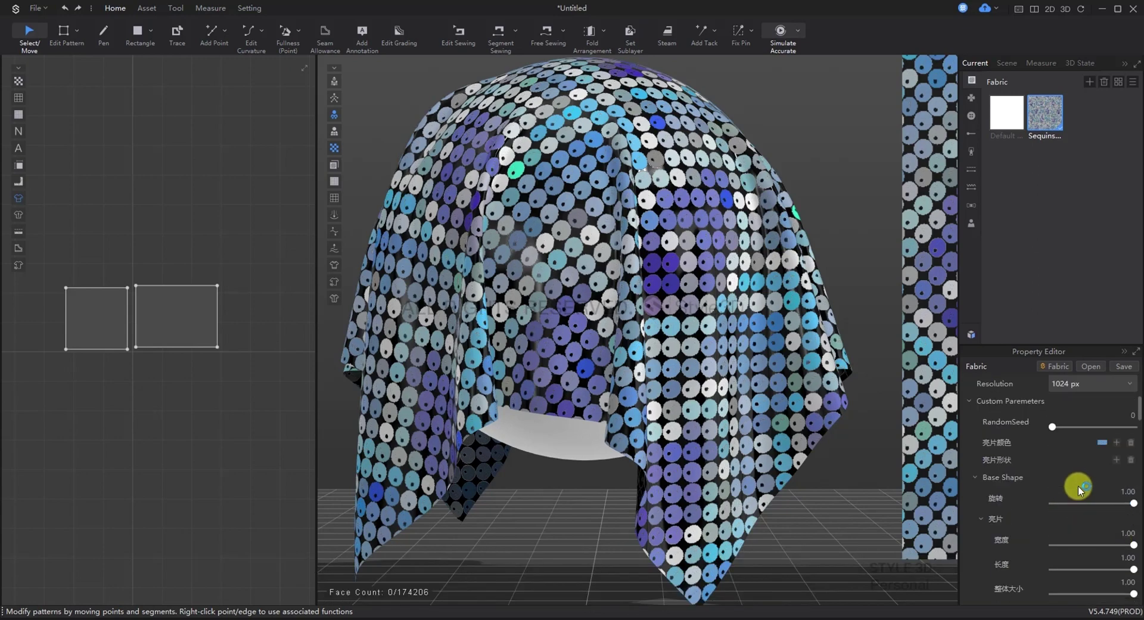
click(1116, 459)
click(467, 95)
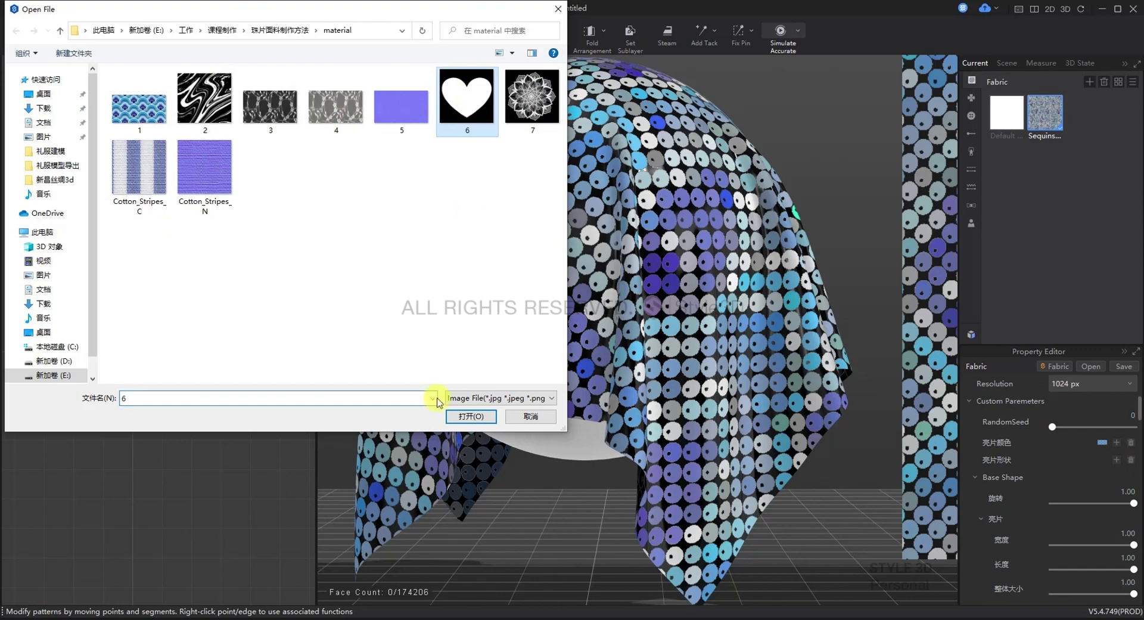
click(471, 416)
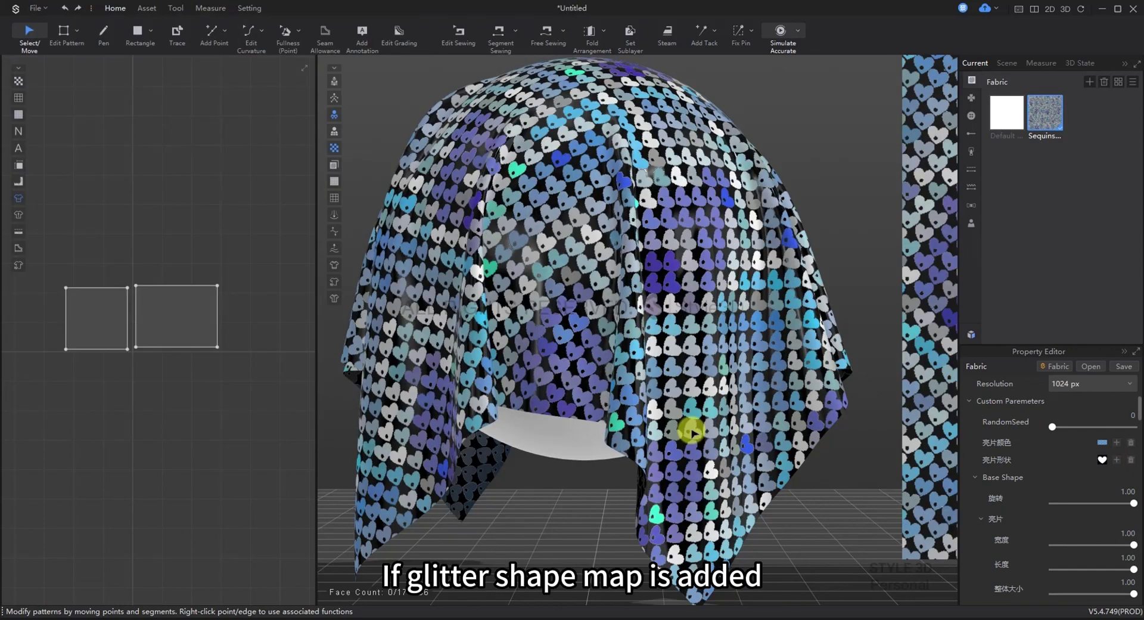
- Try the size settings on the heart sequins, and set the hole size to 0.29 and the hole's overall size to 0.73
scroll(1113, 483, down, 1)
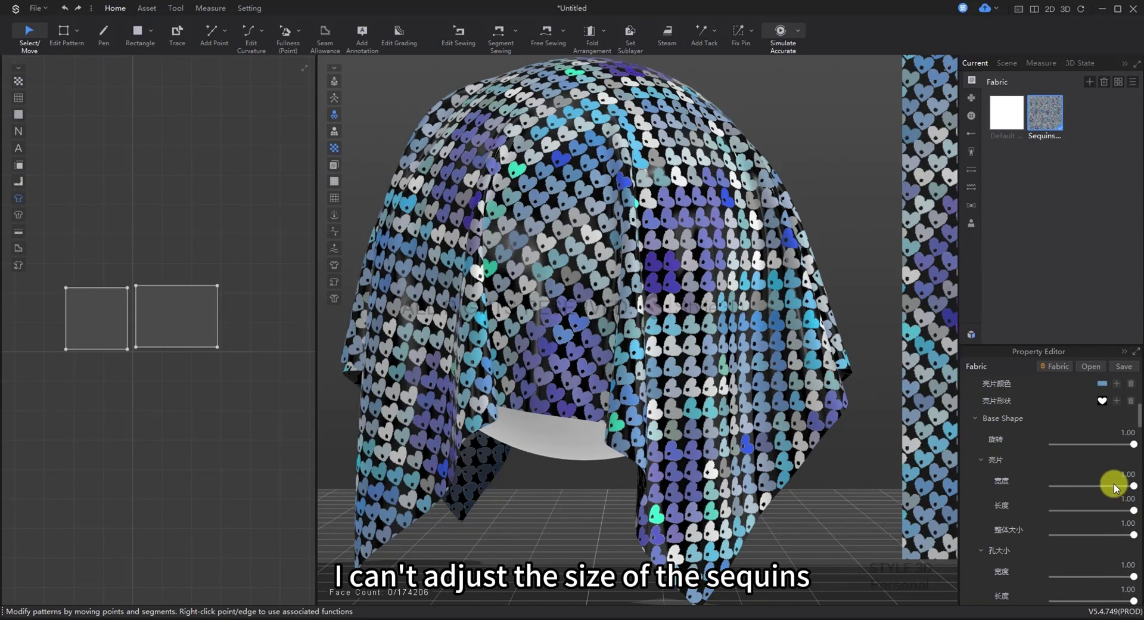
drag(1121, 484, 1135, 534)
scroll(1135, 525, down, 3)
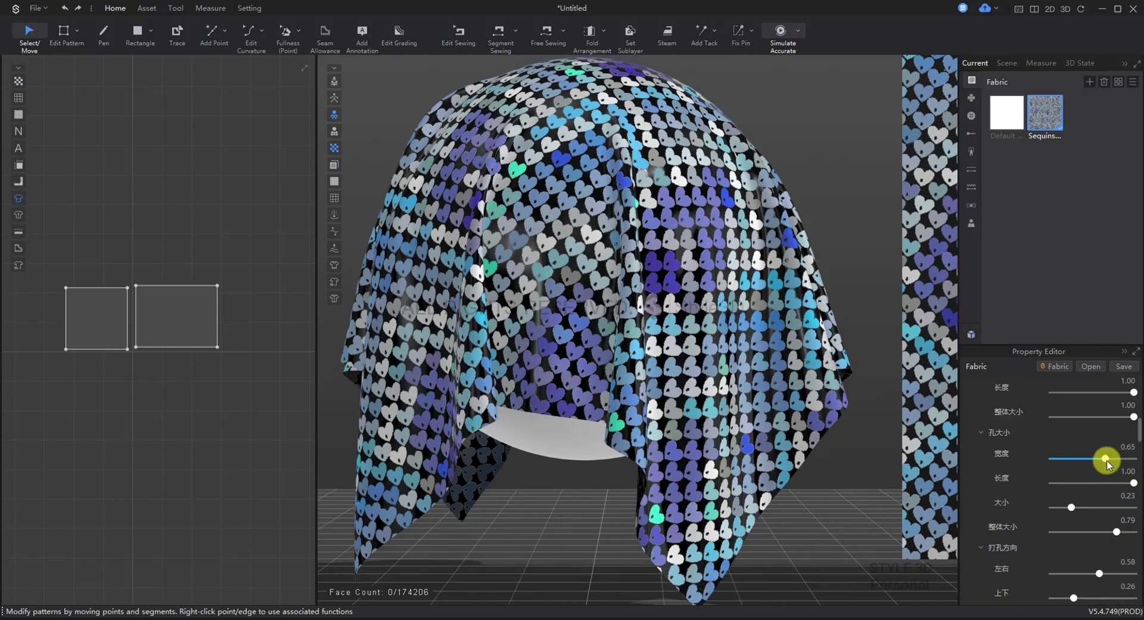
drag(1107, 460, 1133, 459)
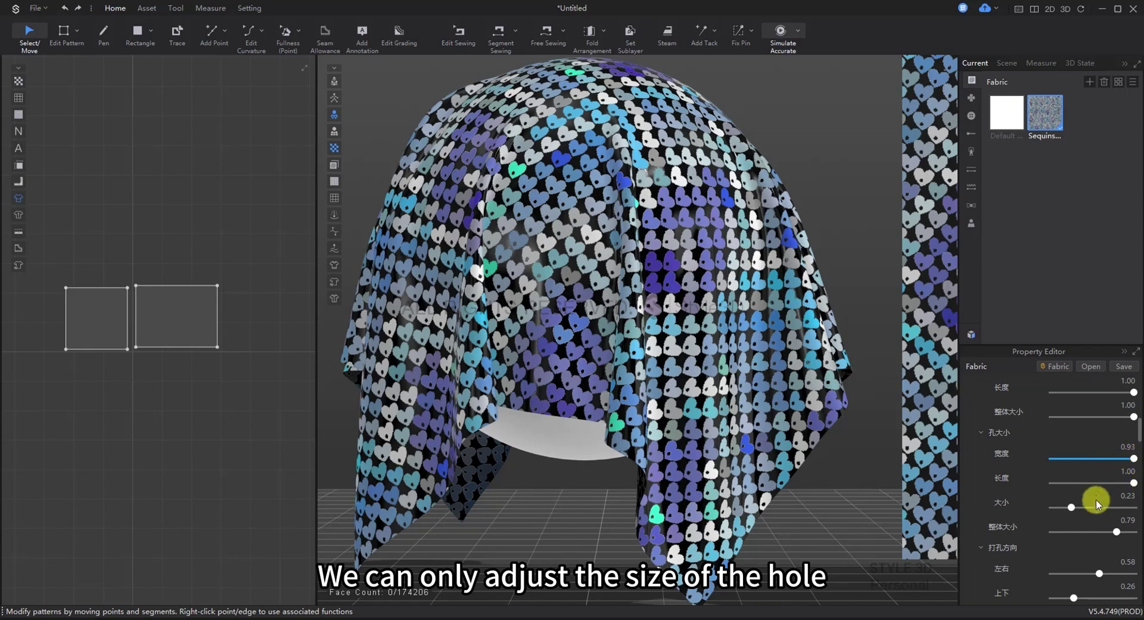
mouse_move(1097, 506)
mouse_down()
mouse_move(1107, 533)
mouse_move(1132, 531)
mouse_move(1078, 509)
mouse_move(1120, 530)
mouse_move(1109, 531)
mouse_up()
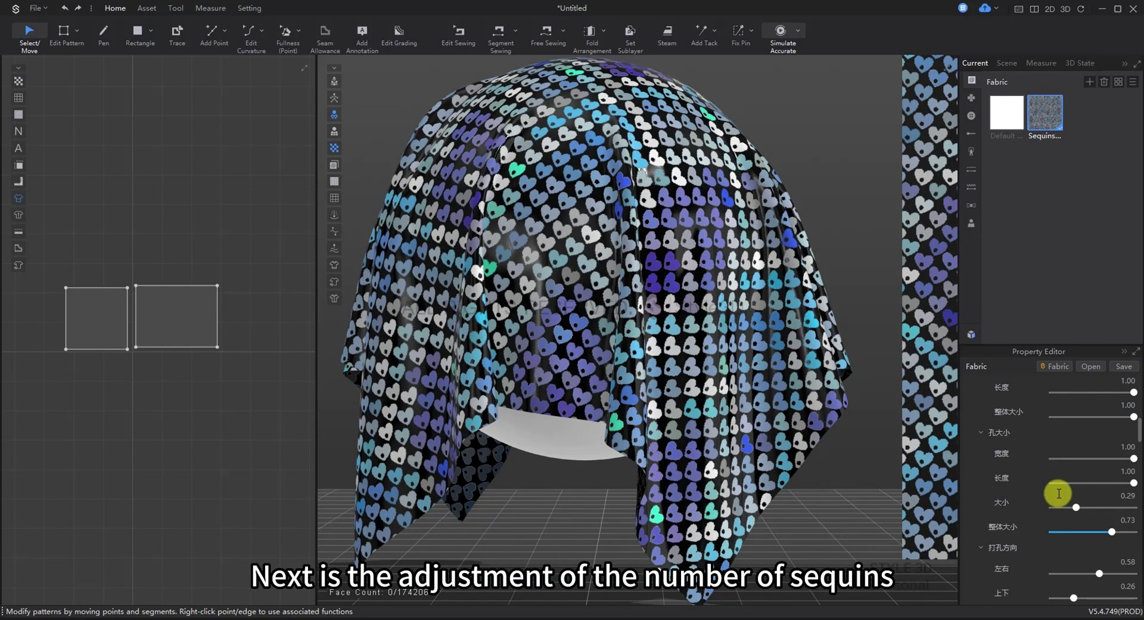
- Try different sequin quantities (数量), and set the count to 65 in X and 53 in Y
scroll(1058, 493, down, 1)
scroll(1058, 481, down, 1)
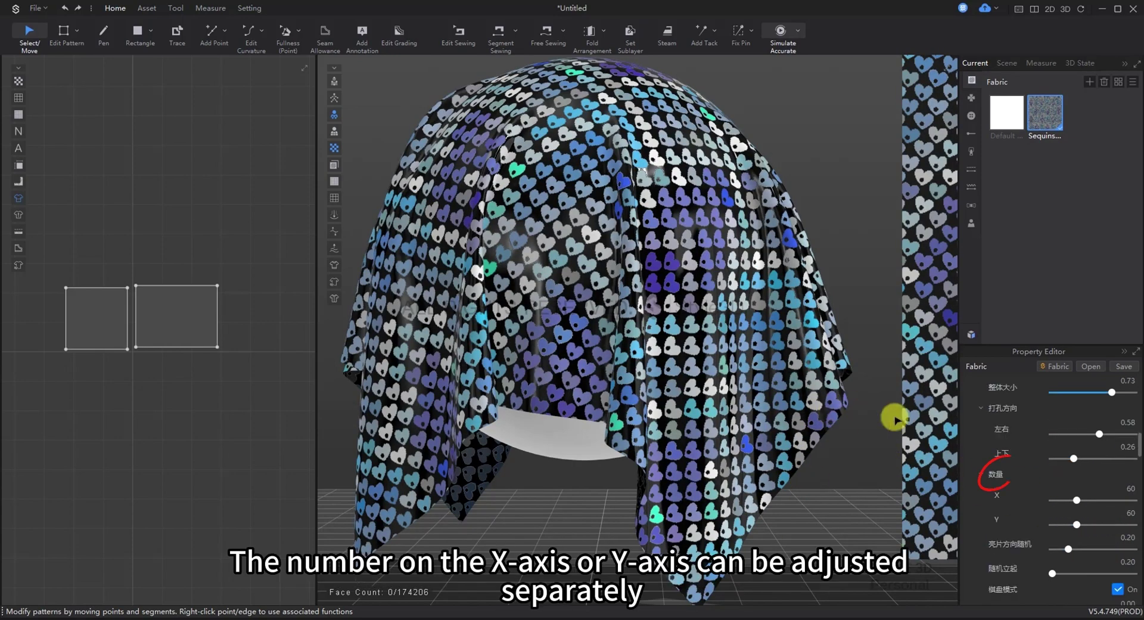
scroll(794, 399, down, 2)
middle_drag(785, 399, 685, 432)
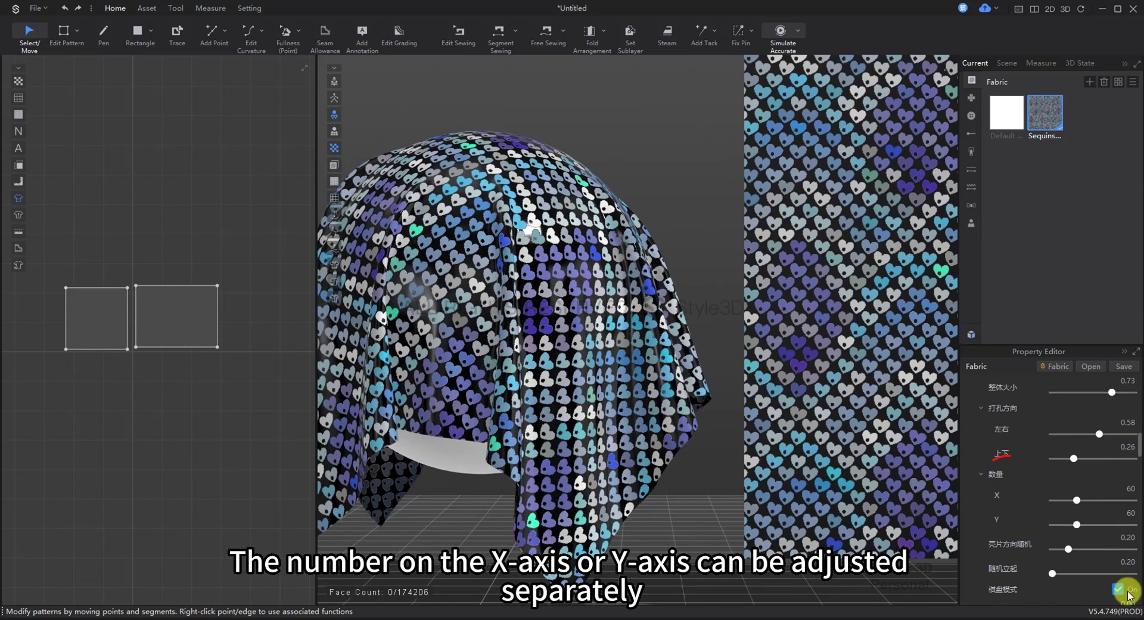
scroll(1042, 485, down, 1)
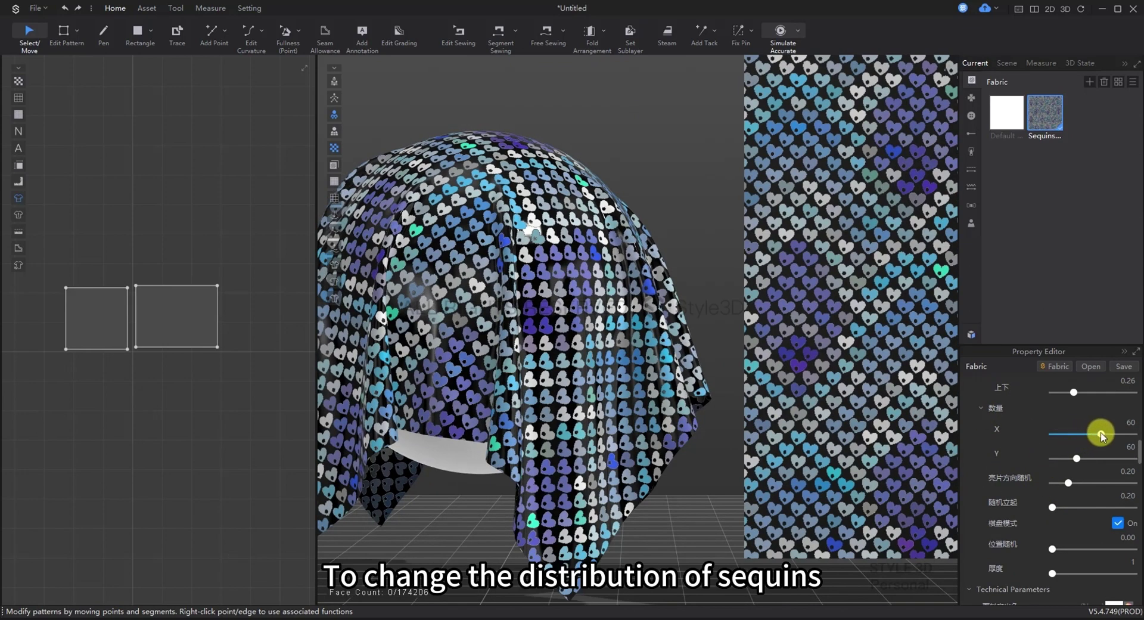
drag(1101, 435, 1112, 436)
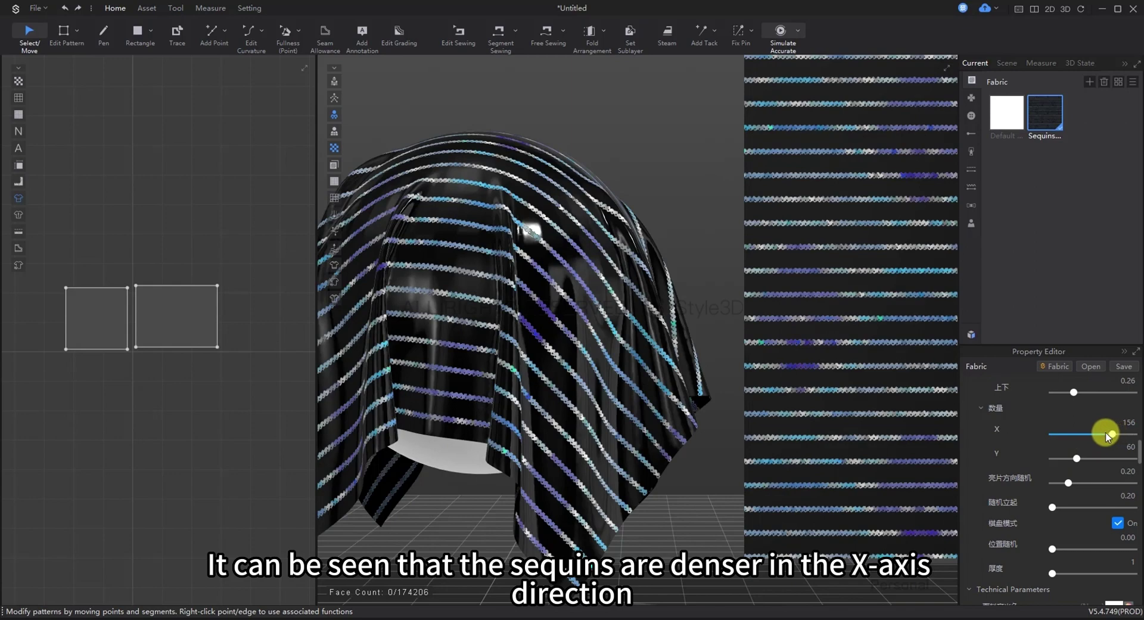
drag(1106, 432, 1123, 461)
drag(1119, 459, 1080, 461)
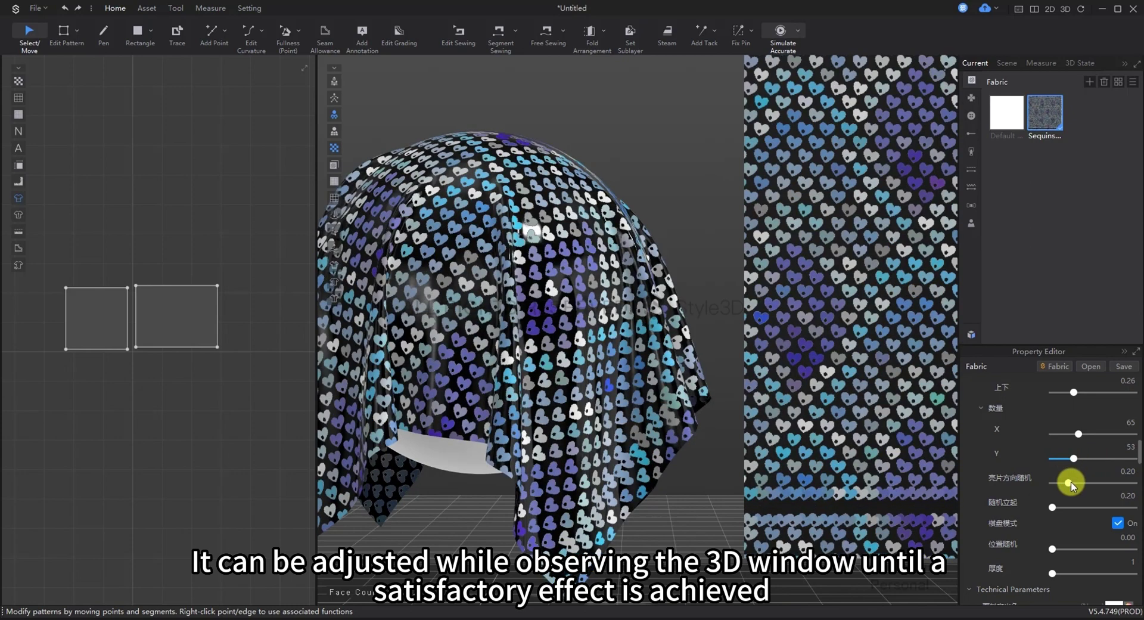
- Set the sequin direction randomness (亮片方向随机) to 0.79 and the random raising (随机立起) to 0.63
drag(1071, 481, 1116, 481)
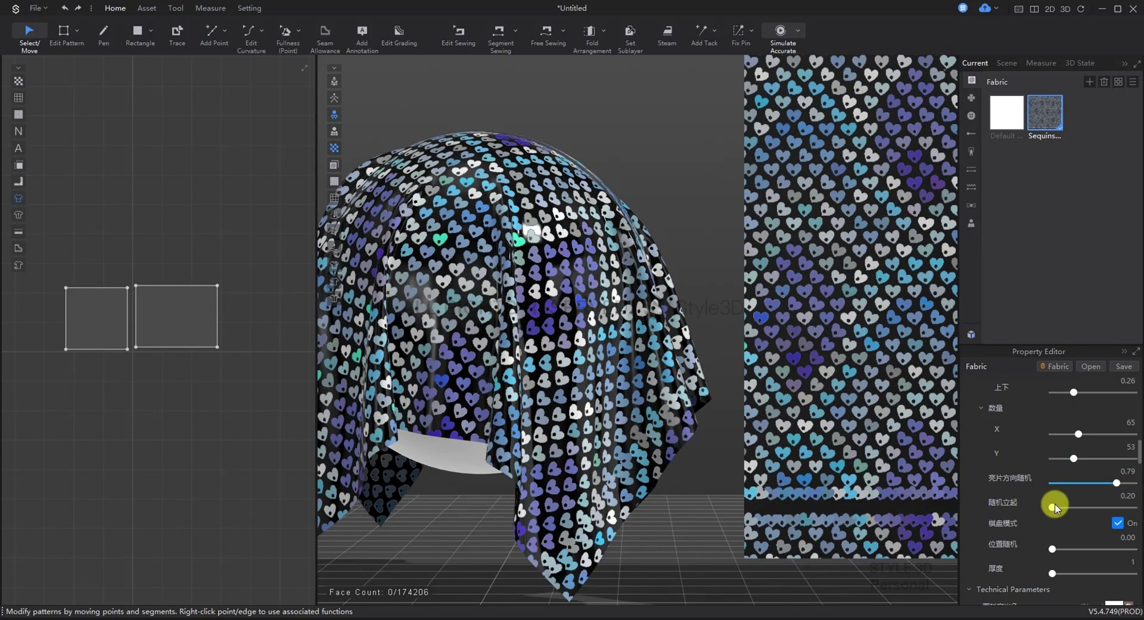
drag(1055, 504, 1098, 505)
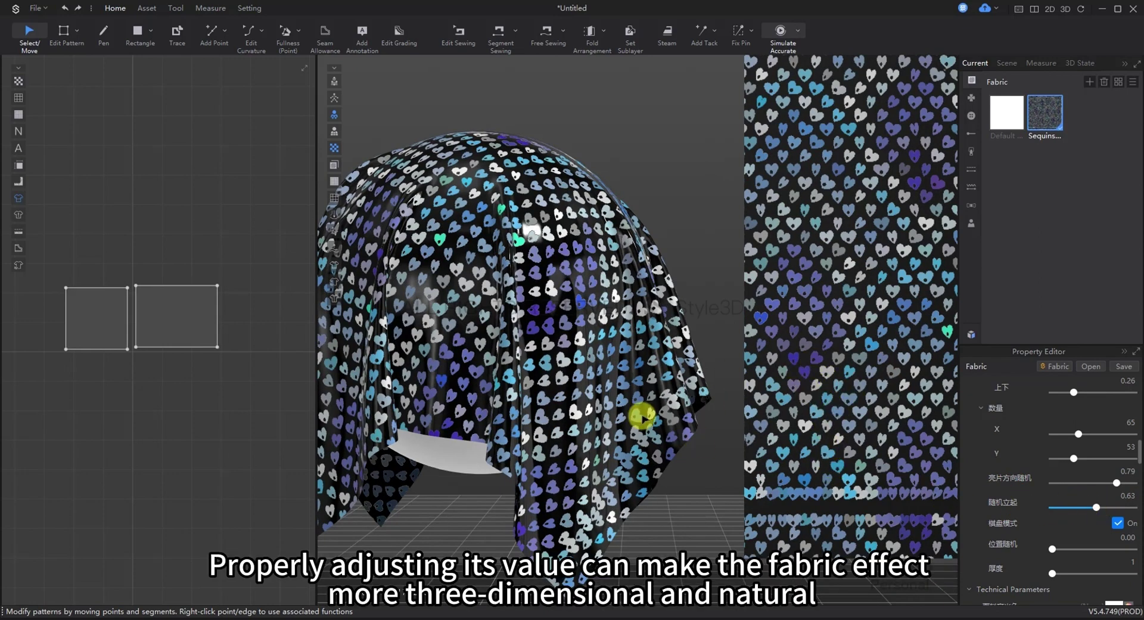
middle_drag(654, 377, 723, 362)
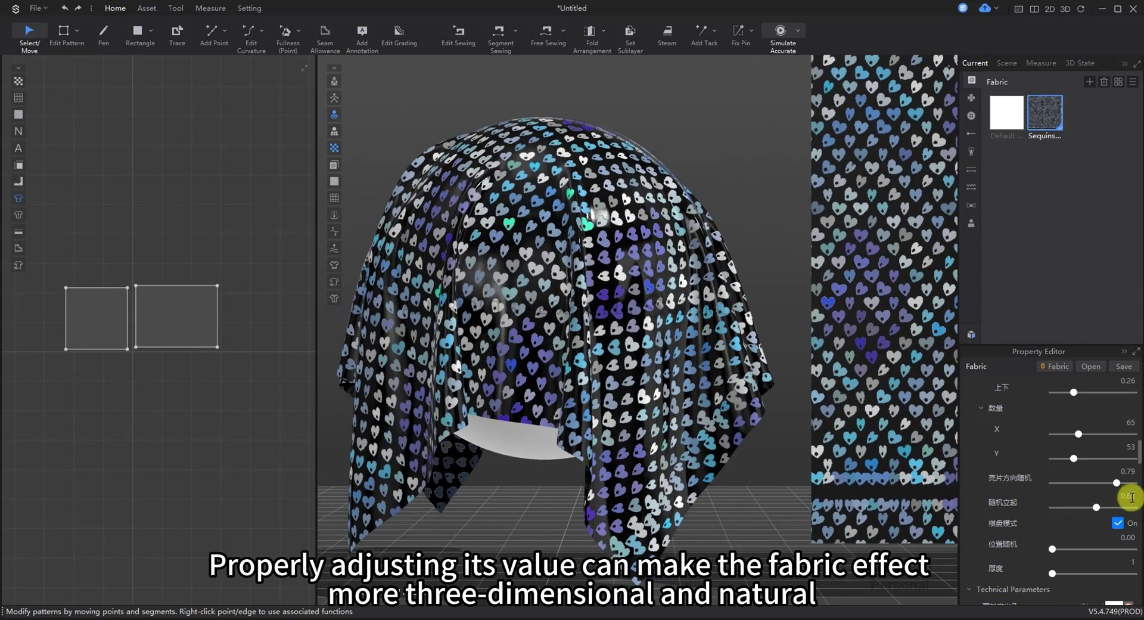
- Switch the checkerboard mode (棋盘模式) off and on again, and try a higher position randomness (位置随机)
scroll(1039, 513, down, 3)
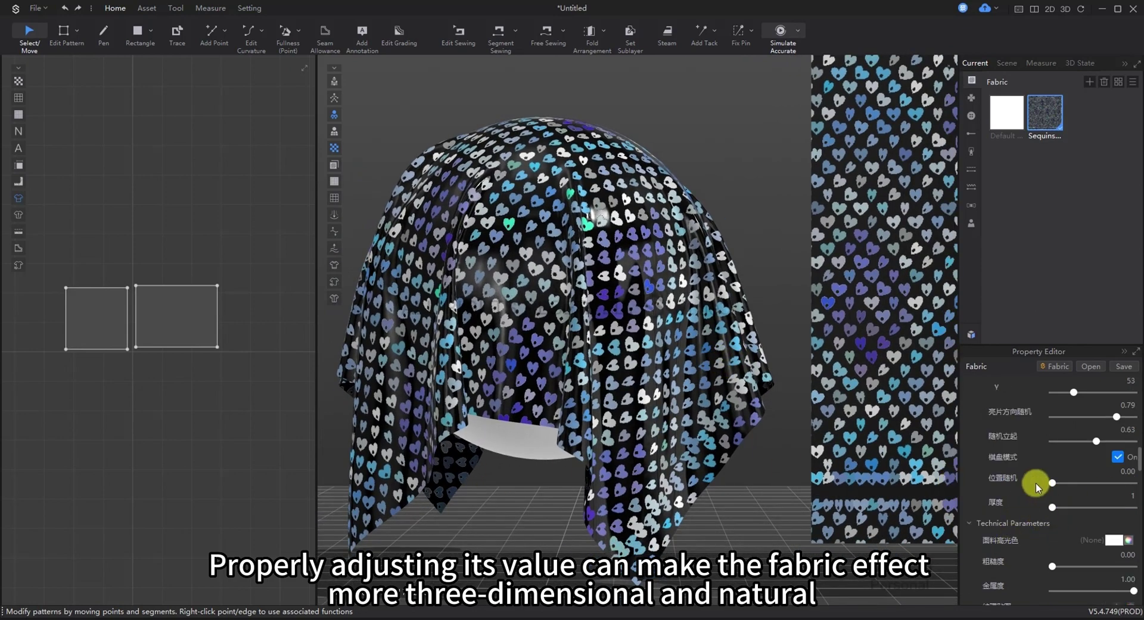
click(1120, 458)
click(1120, 459)
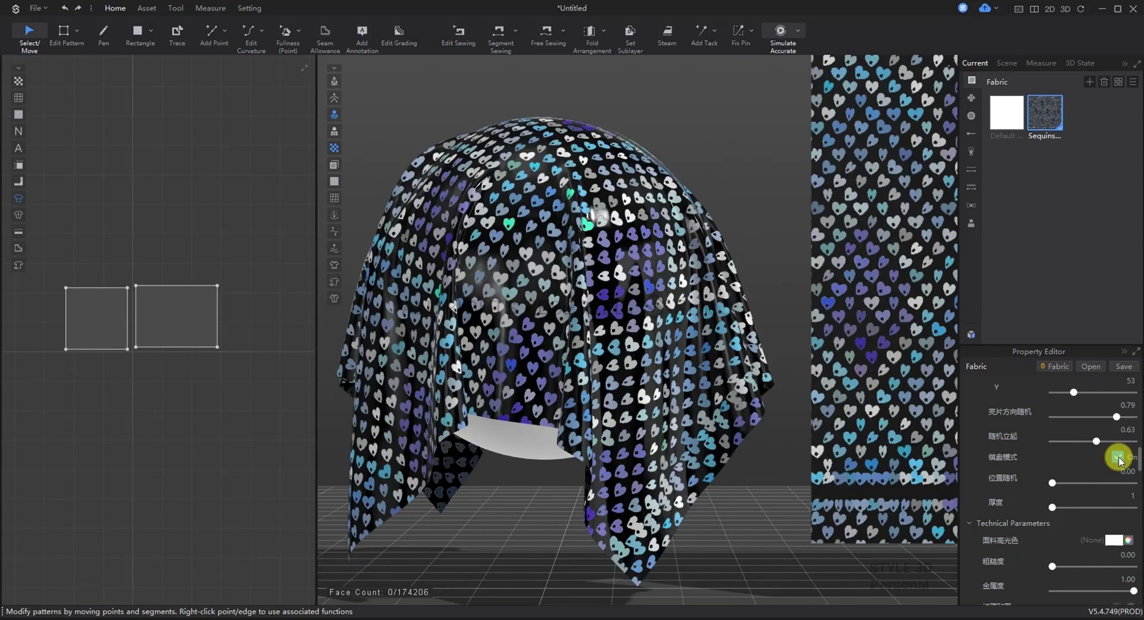
click(1118, 458)
click(1119, 458)
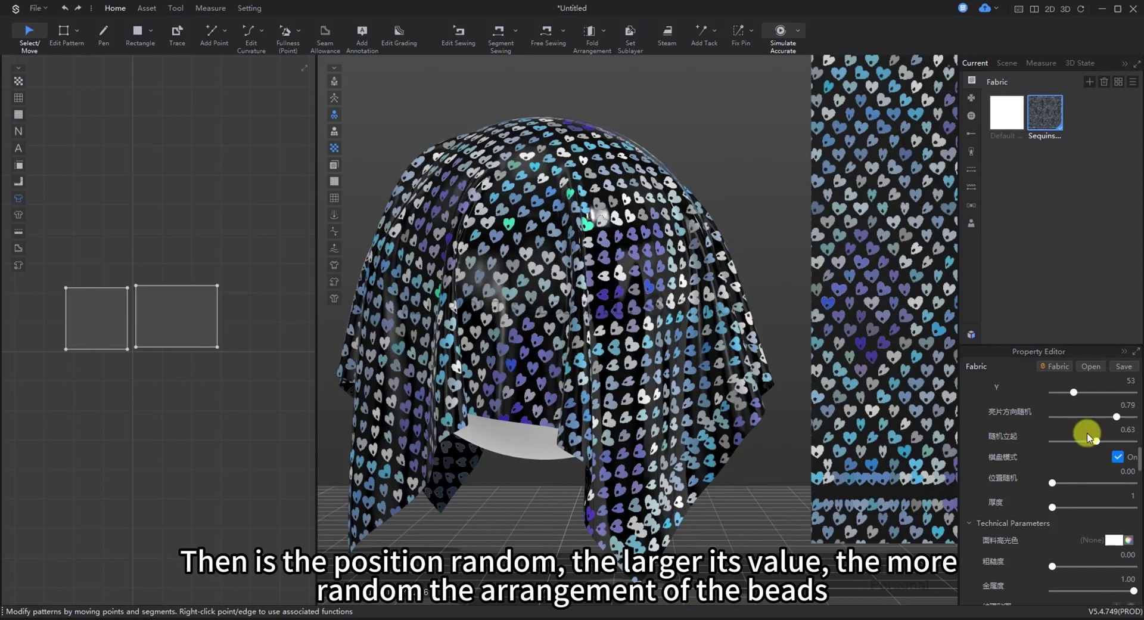
scroll(1030, 461, down, 3)
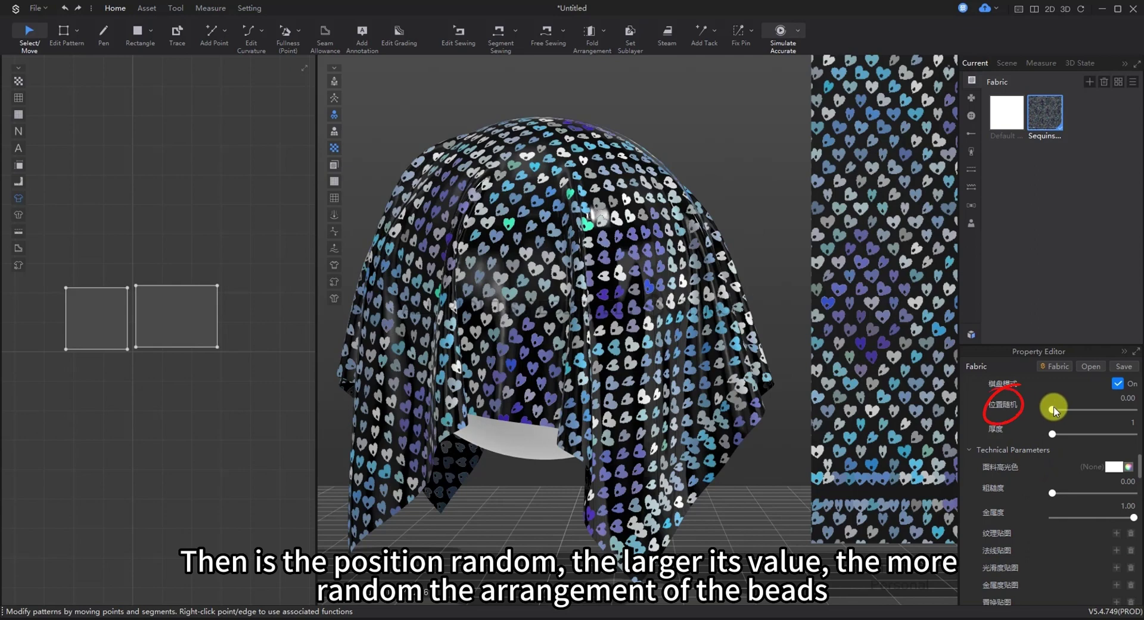
drag(1053, 409, 1122, 410)
- Try several fabric highlight colours (面料高光色), choose Green 2, and set the roughness (粗糙度) to 1.00
scroll(1091, 417, down, 3)
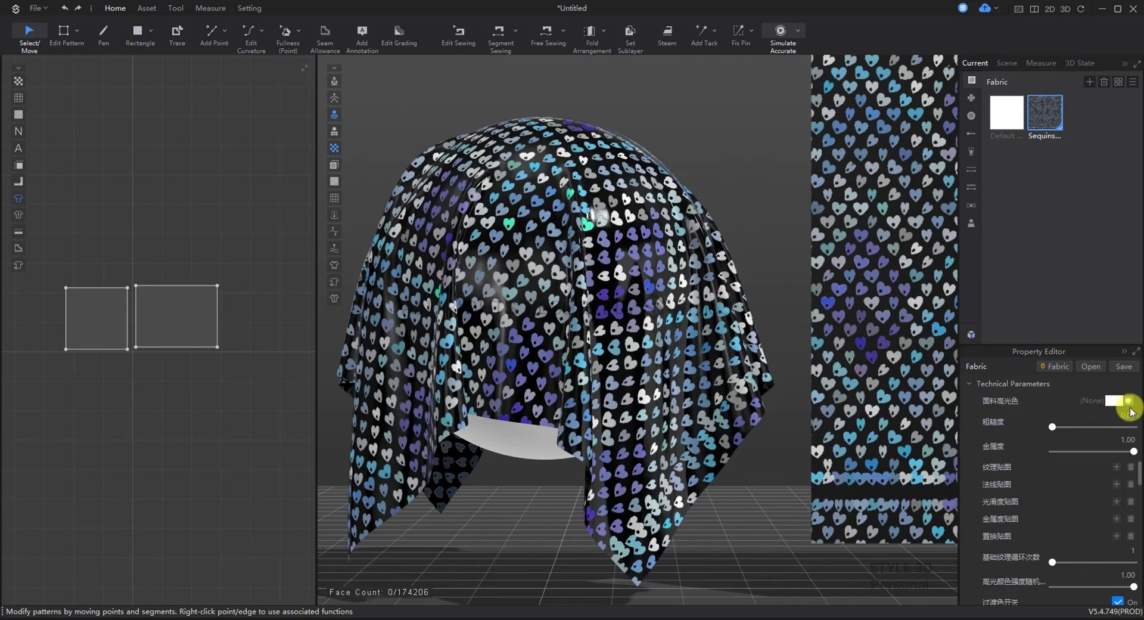
click(1131, 402)
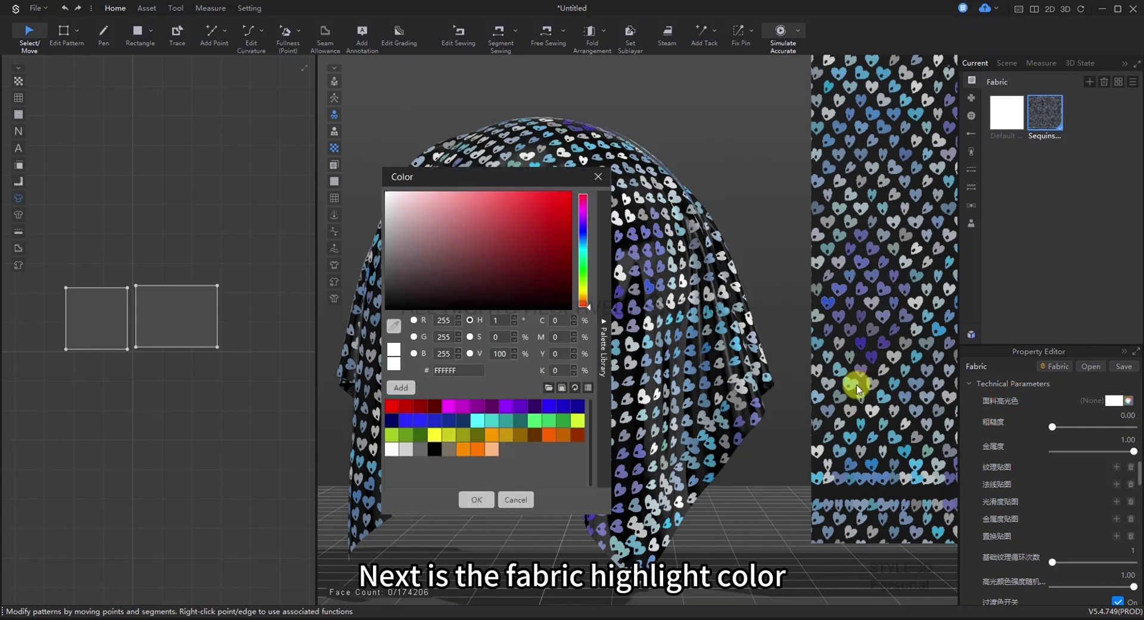
drag(435, 179, 129, 165)
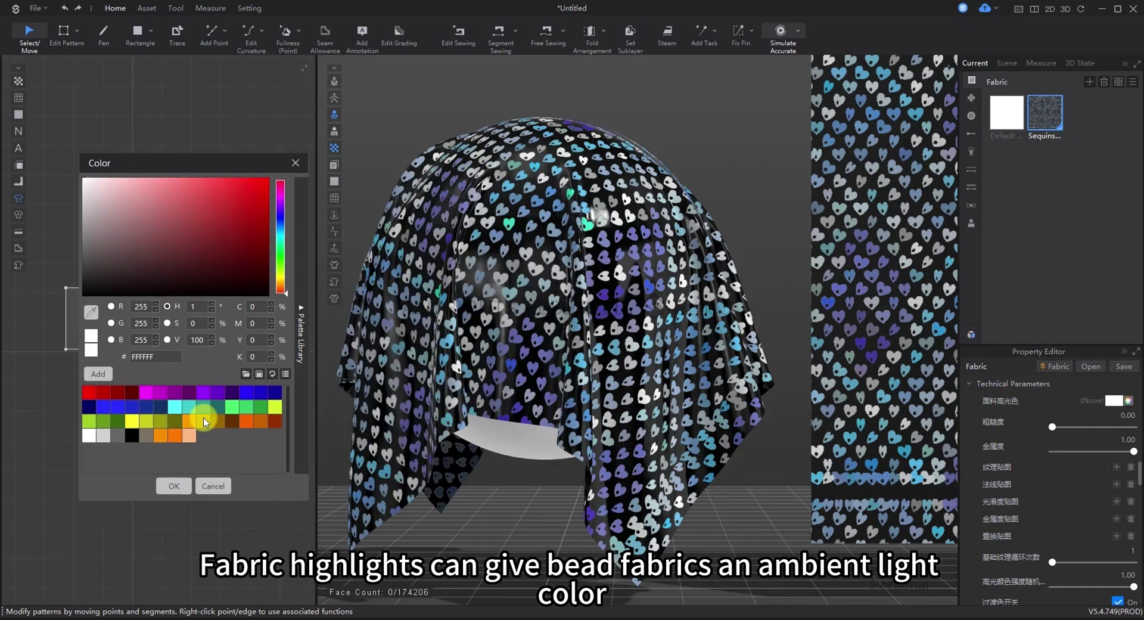
click(145, 394)
click(132, 420)
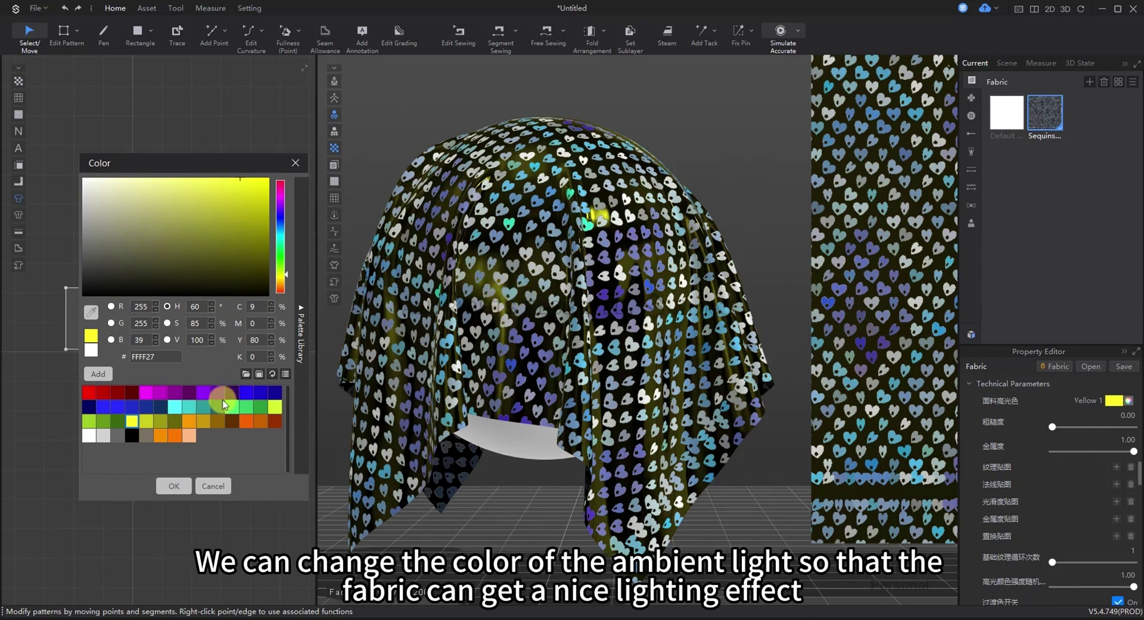
click(175, 406)
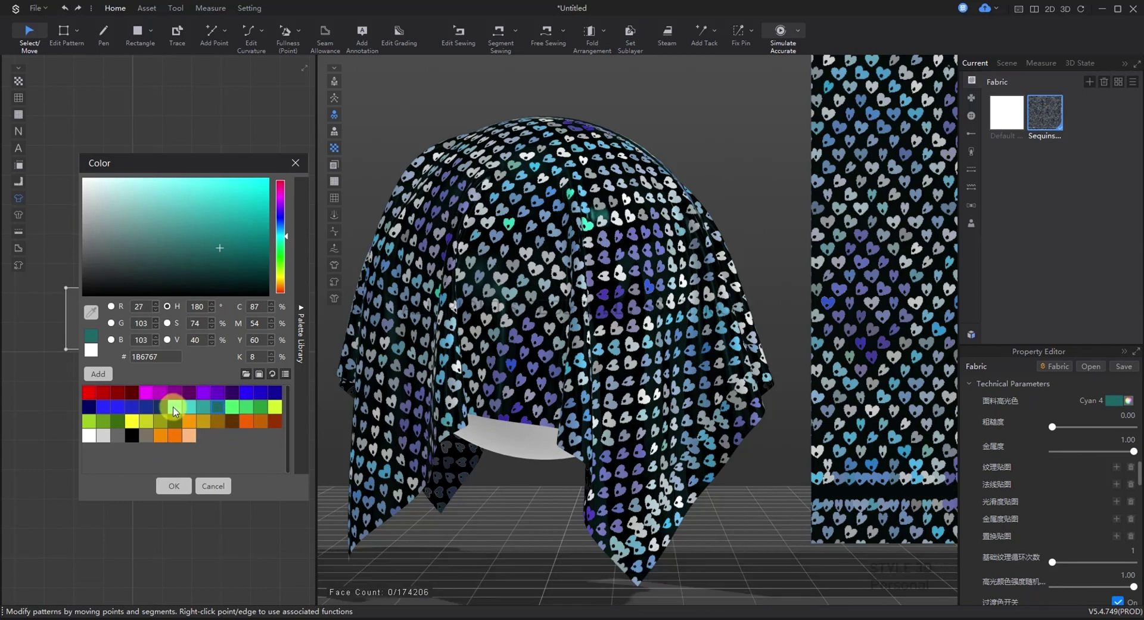
click(247, 407)
click(184, 489)
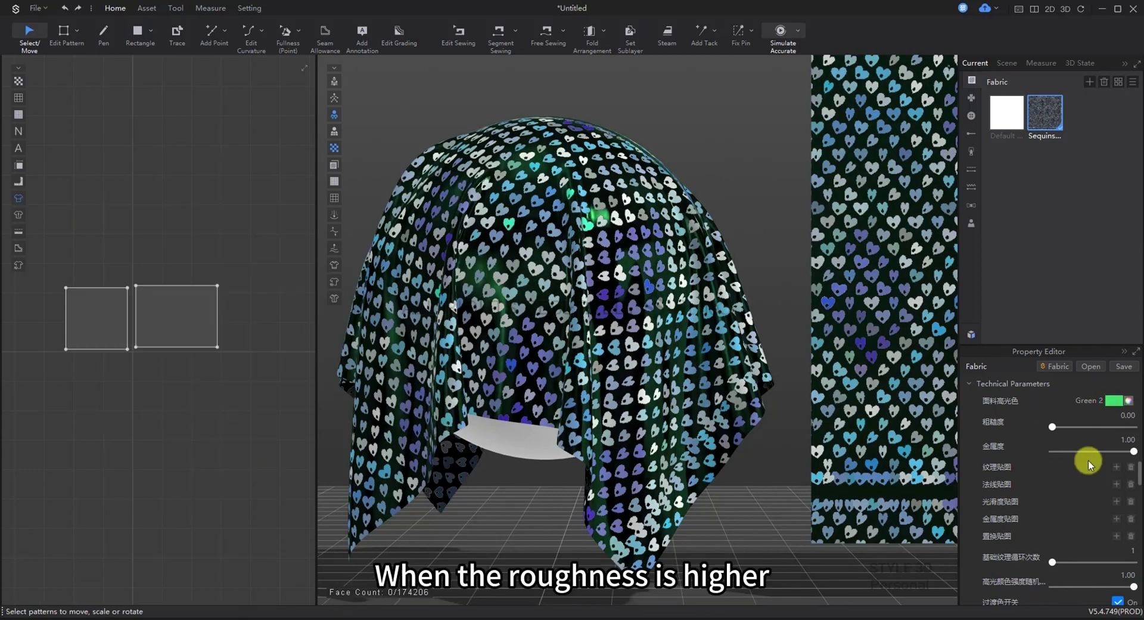
drag(1052, 427, 1117, 427)
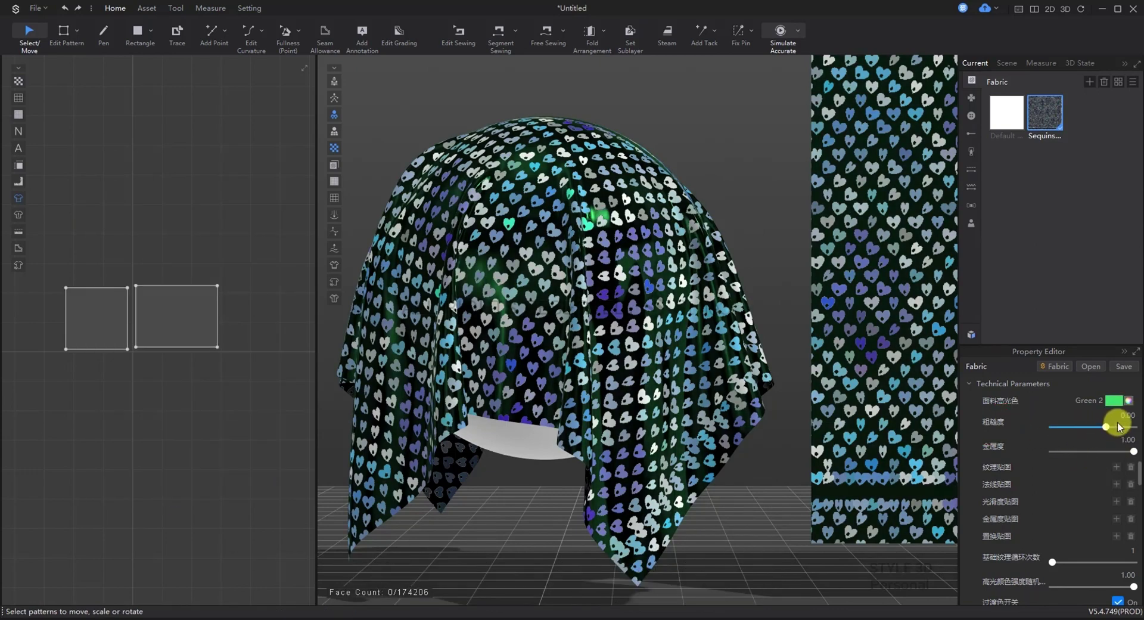
right_drag(572, 226, 922, 475)
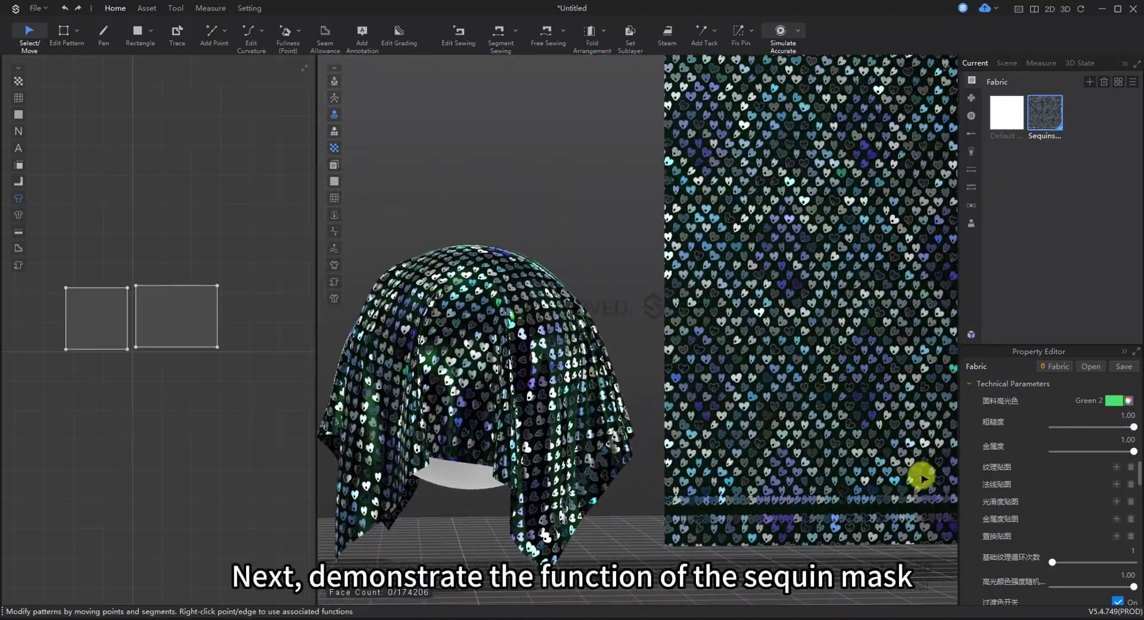
- Try image 7 from the material folder as the sequin mask (亮片遮罩) and inspect its pattern on the fabric
scroll(1042, 504, down, 5)
right_drag(733, 393, 774, 417)
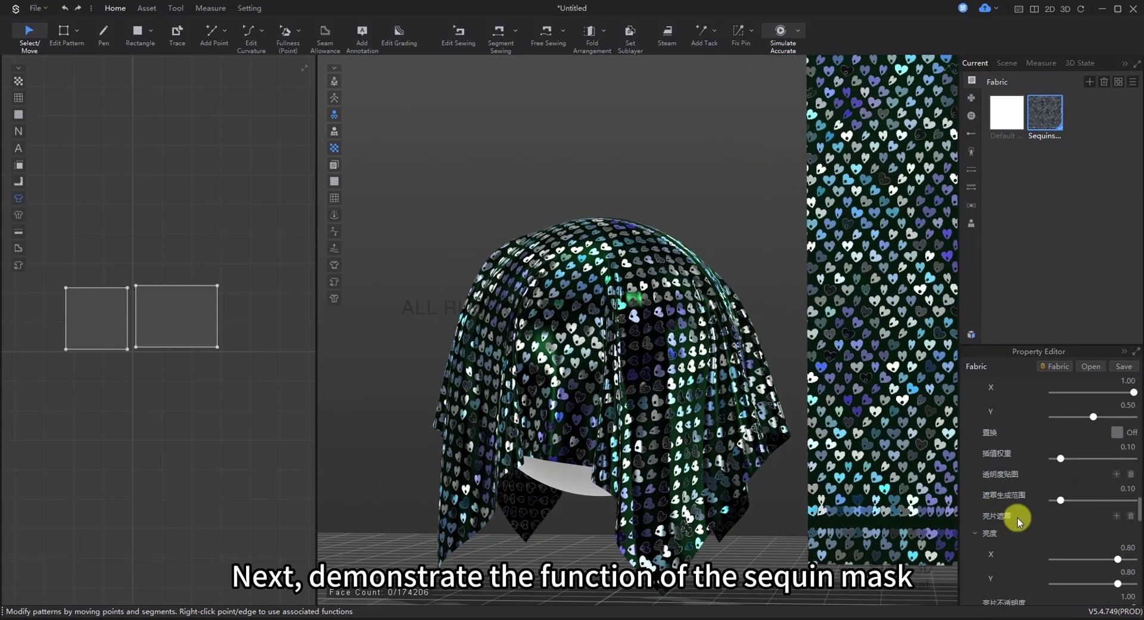
scroll(1016, 520, down, 3)
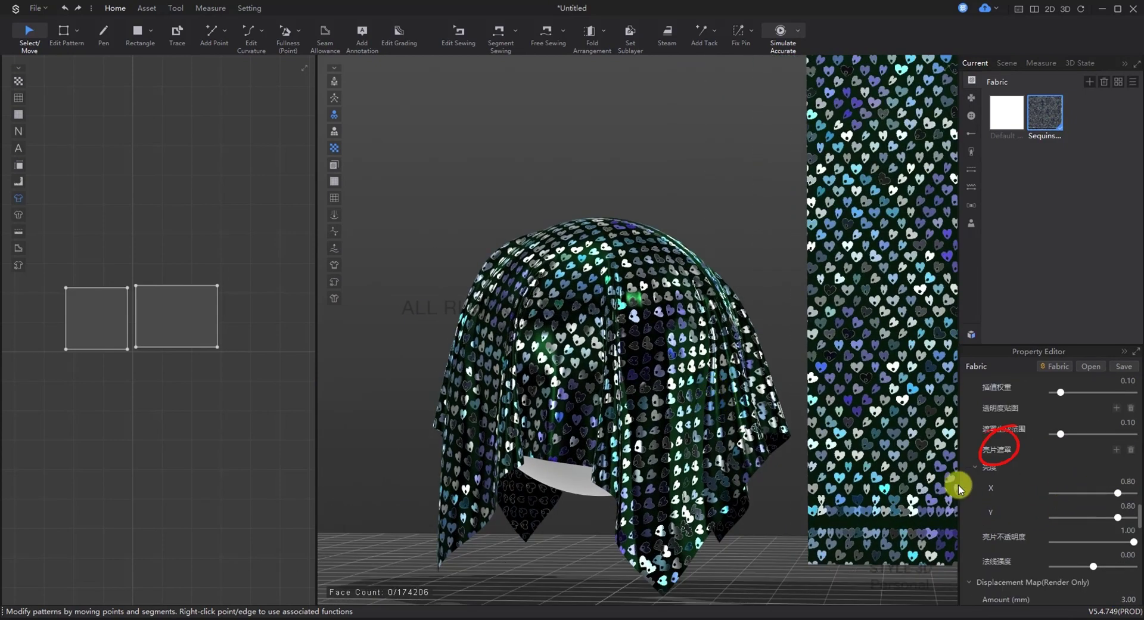
click(1118, 450)
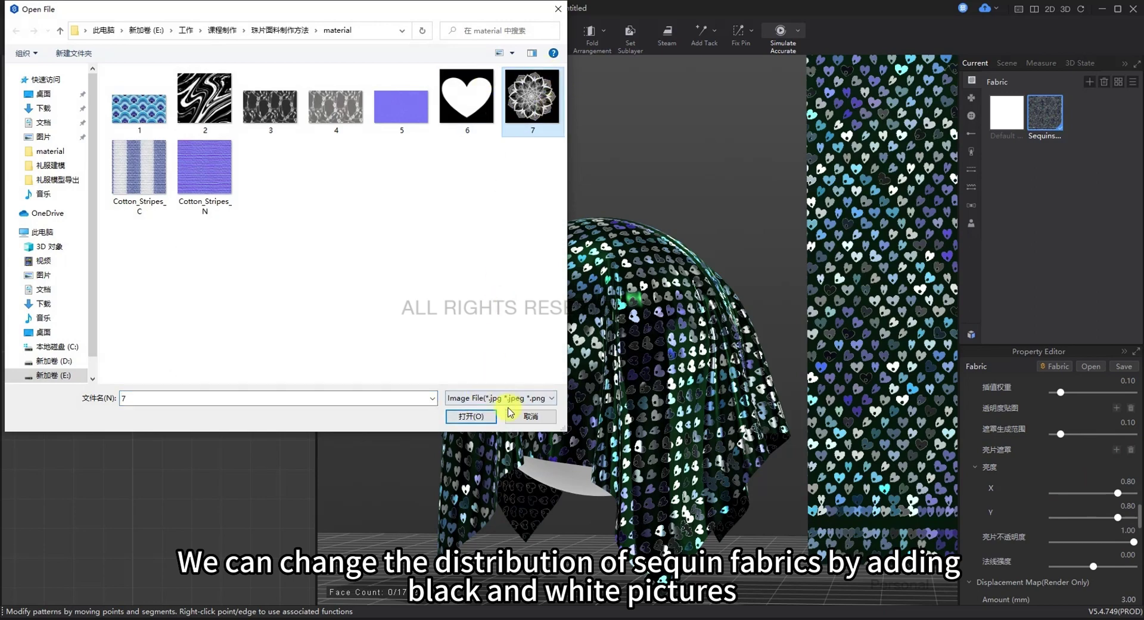
click(486, 417)
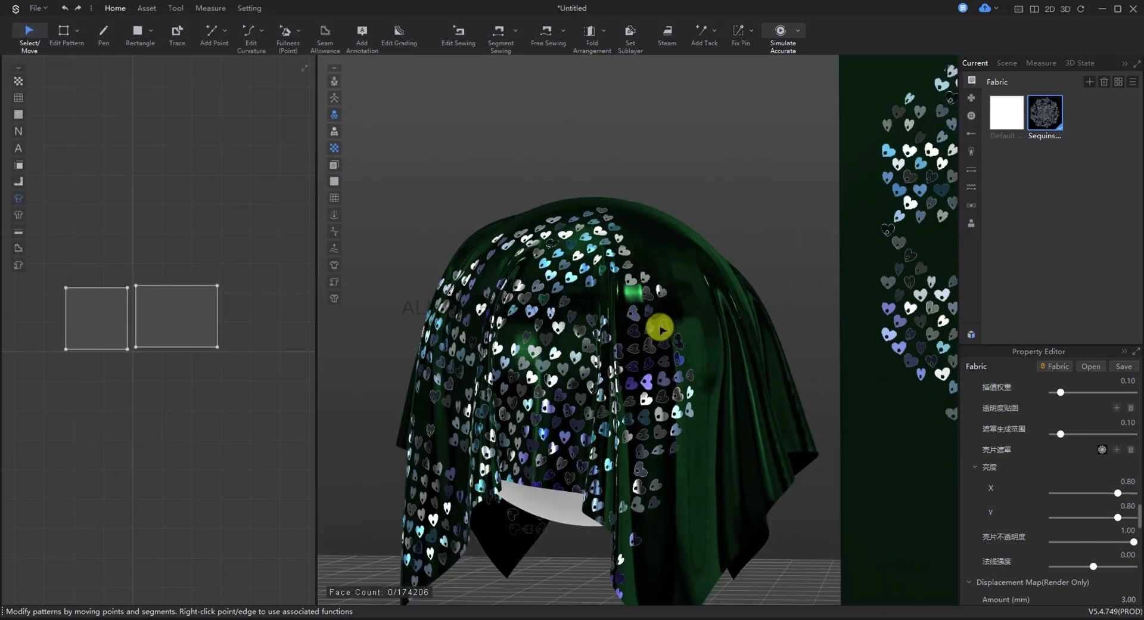
right_drag(681, 336, 554, 366)
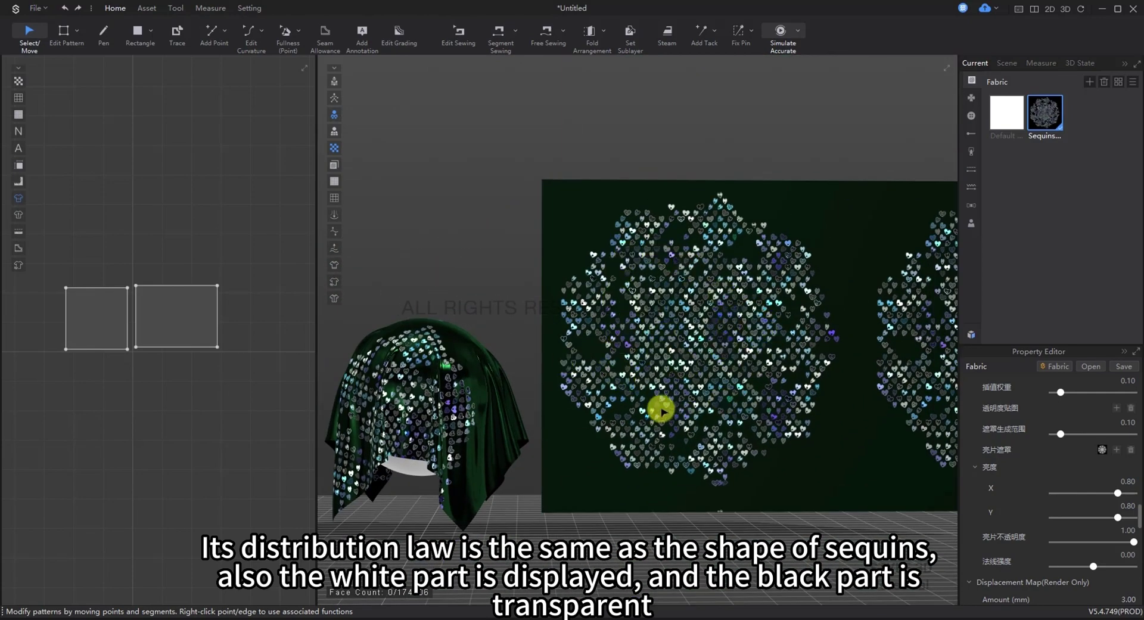
scroll(602, 416, up, 2)
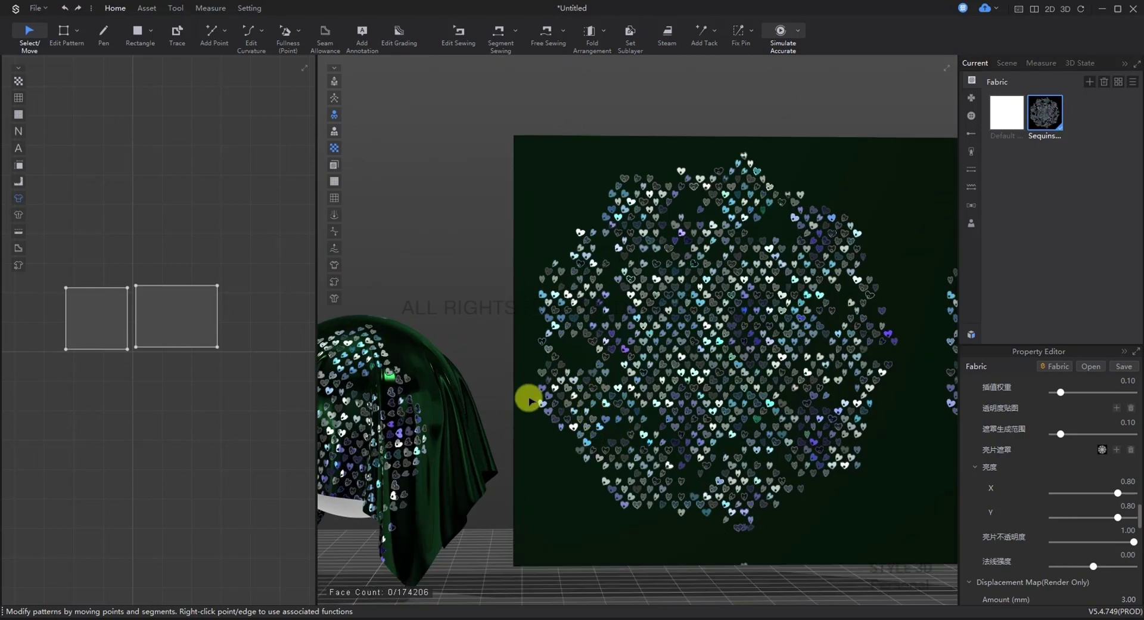
middle_drag(596, 390, 709, 375)
right_drag(709, 373, 723, 375)
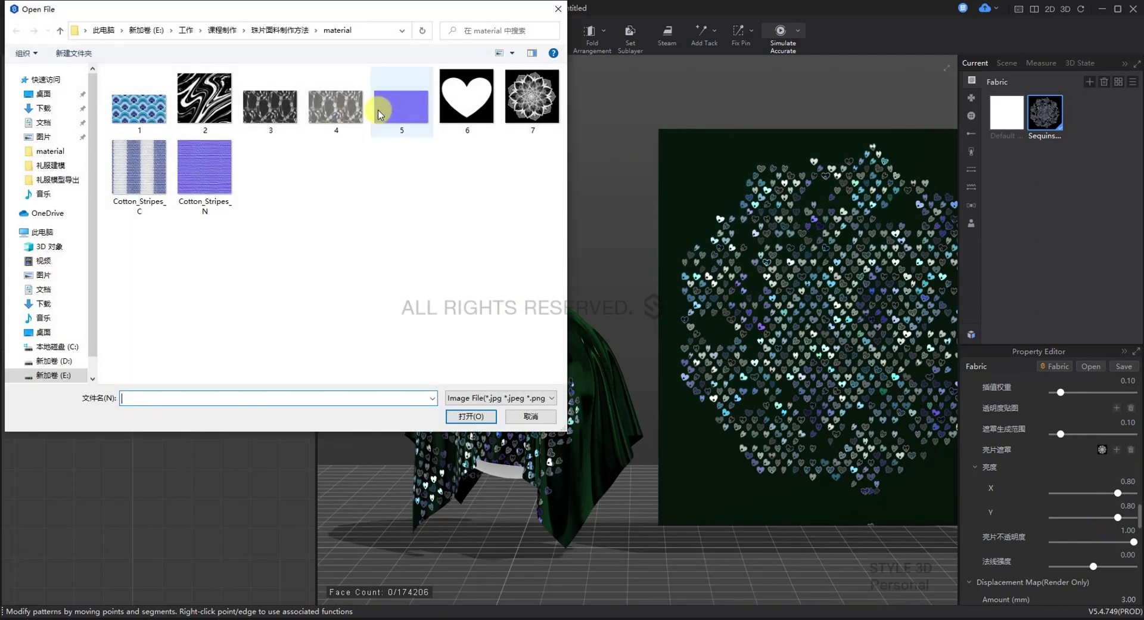
- Replace the sequin mask (亮片遮罩) with heart image 6 from the material folder
click(467, 95)
click(473, 490)
scroll(742, 337, down, 1)
middle_drag(722, 342, 838, 352)
scroll(701, 385, up, 3)
scroll(691, 386, up, 3)
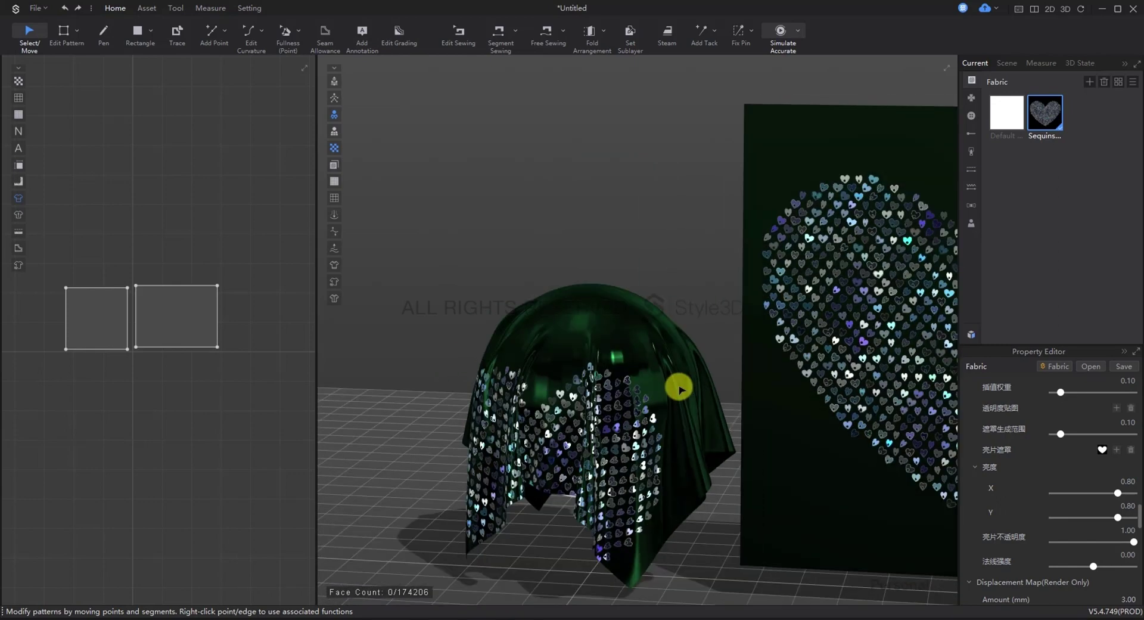
- Try adjusting the sequin opacity (亮片不透明度) on the heart-masked fabric
scroll(1094, 482, down, 2)
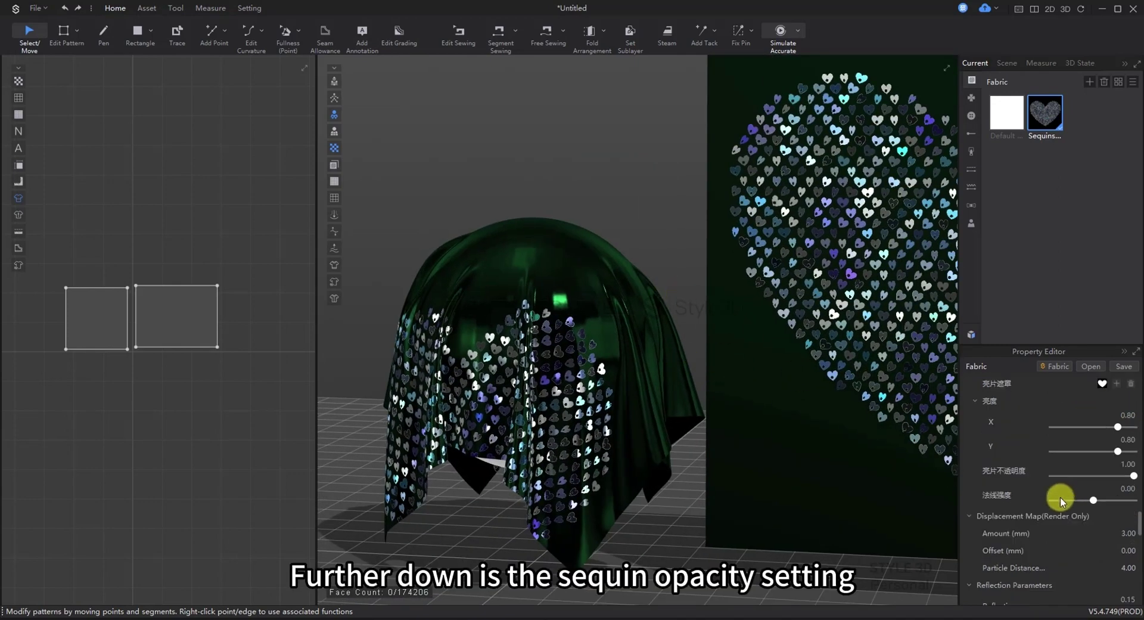
scroll(664, 417, up, 1)
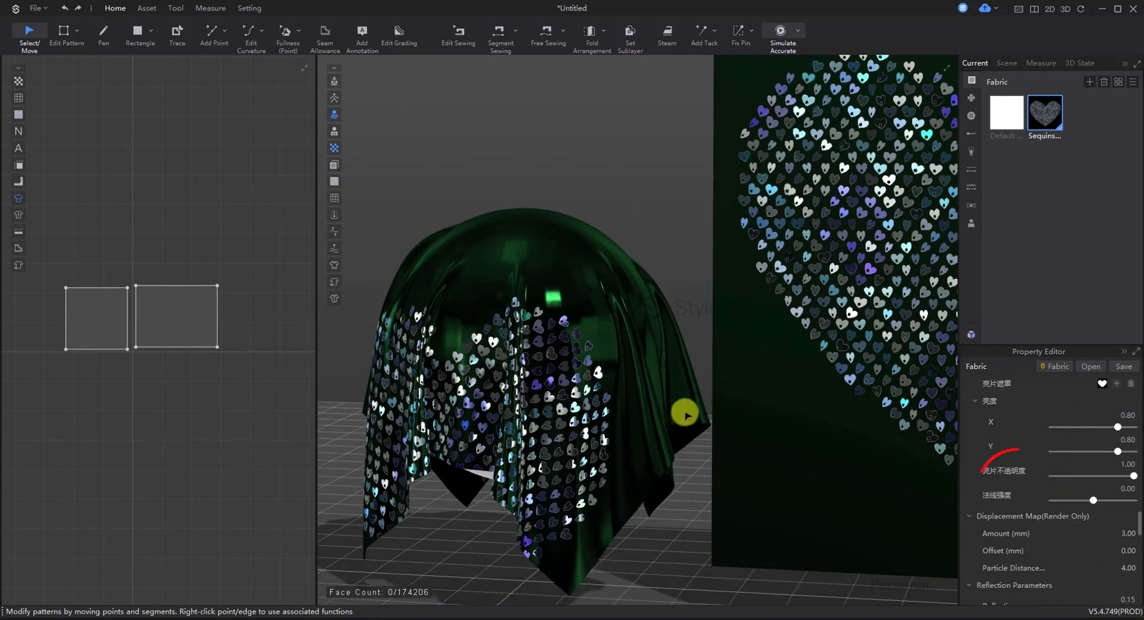
middle_drag(685, 413, 747, 411)
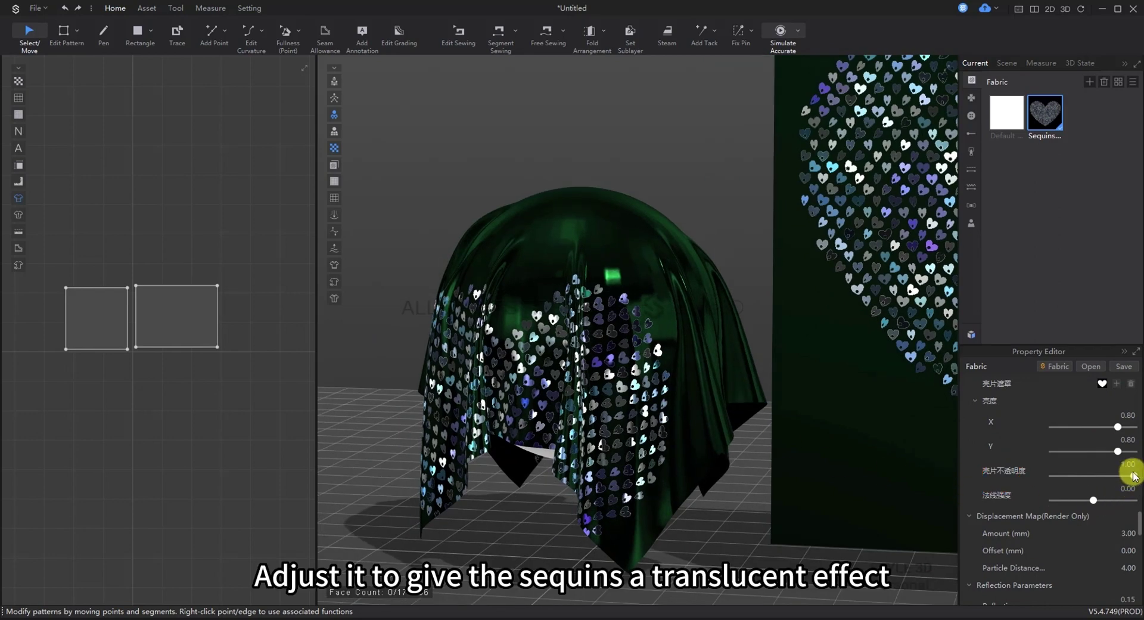
mouse_move(1109, 478)
mouse_down()
mouse_move(1094, 477)
mouse_move(1125, 478)
mouse_up()
- Try Cotton_Stripes_C from the material folder as the underlying fabric's texture map (纹理贴图) and inspect it on the draped cloth
scroll(1081, 471, up, 5)
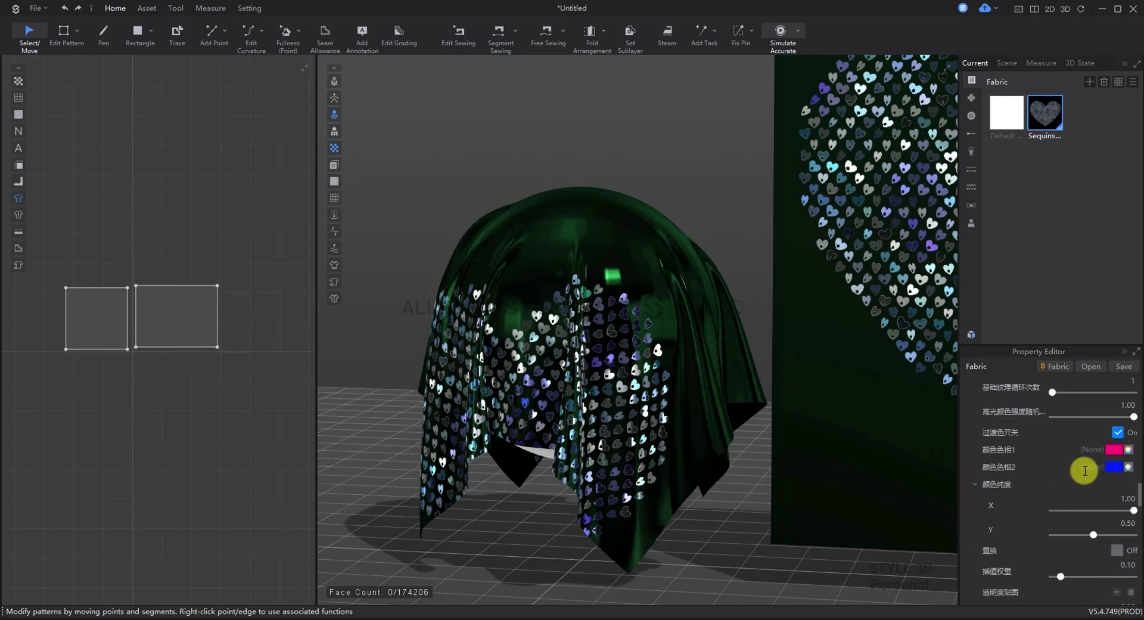
scroll(1071, 528, up, 1)
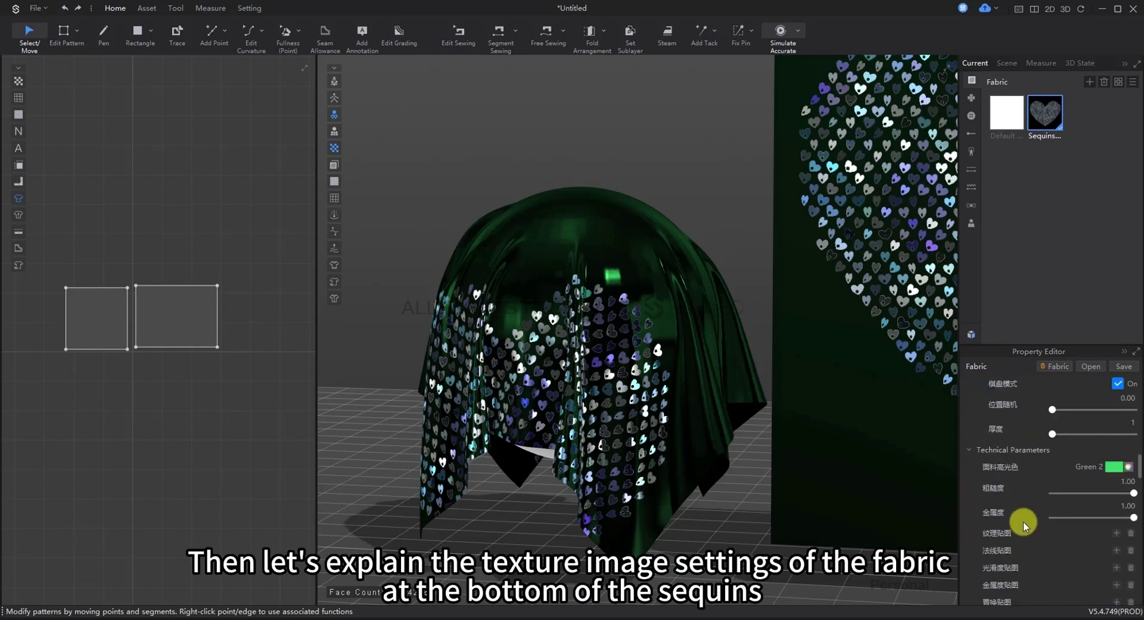
scroll(1024, 522, down, 1)
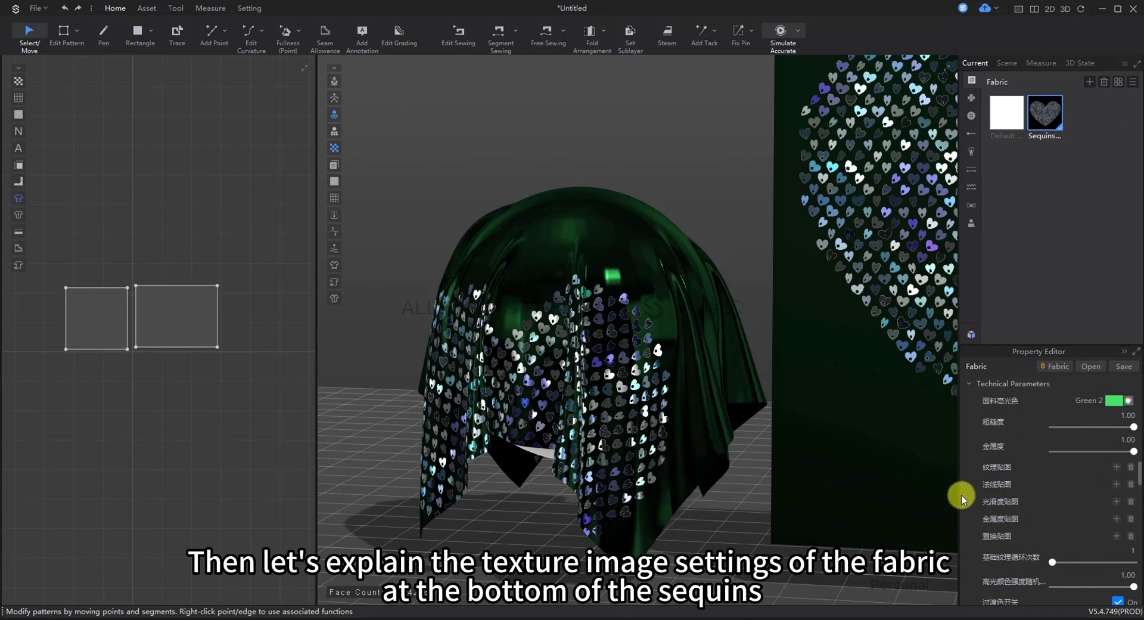
scroll(595, 373, up, 3)
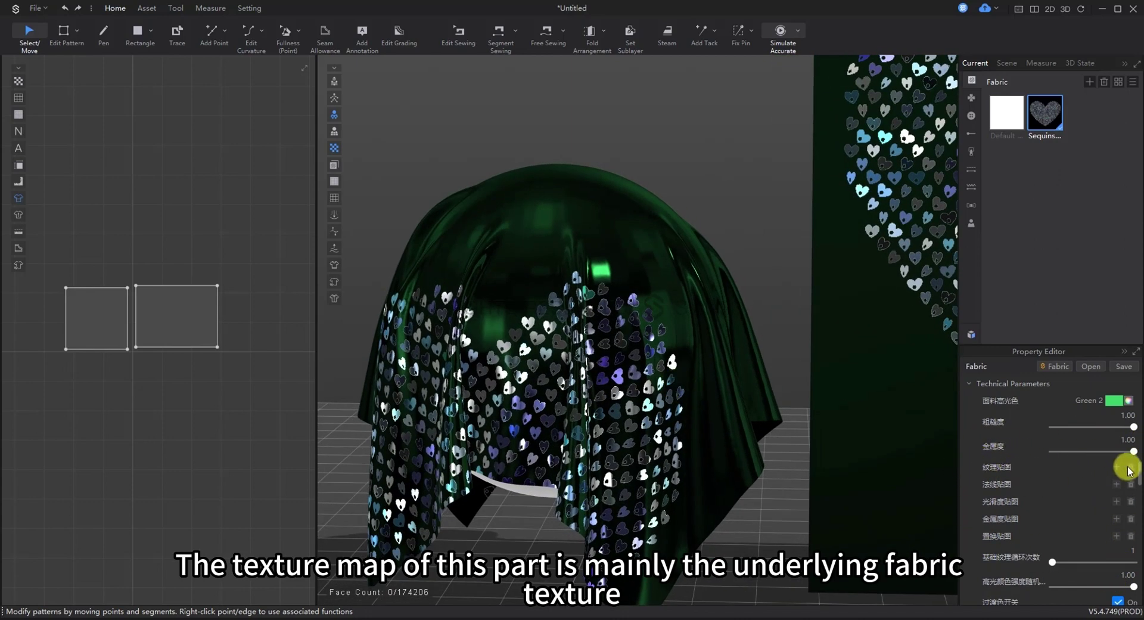
click(508, 219)
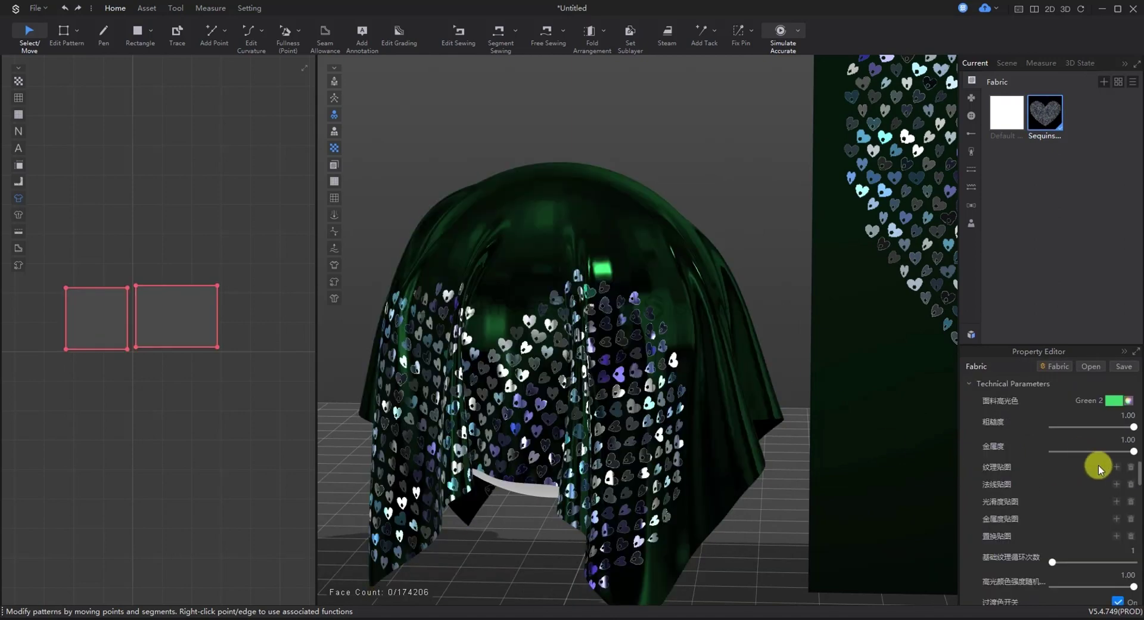
click(1116, 466)
click(138, 167)
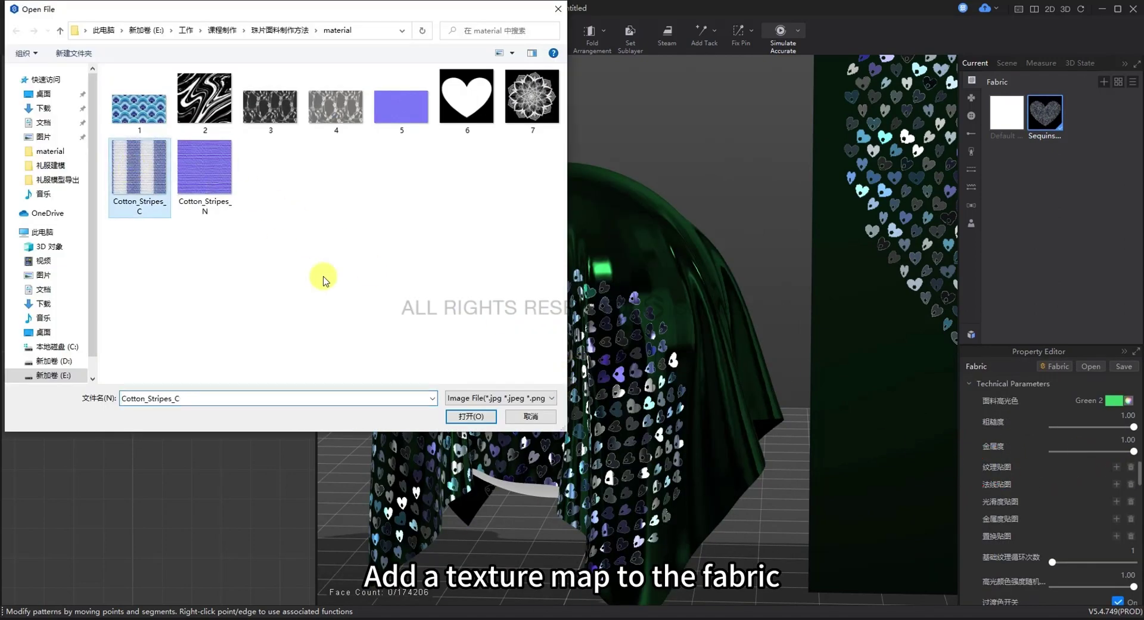
click(471, 416)
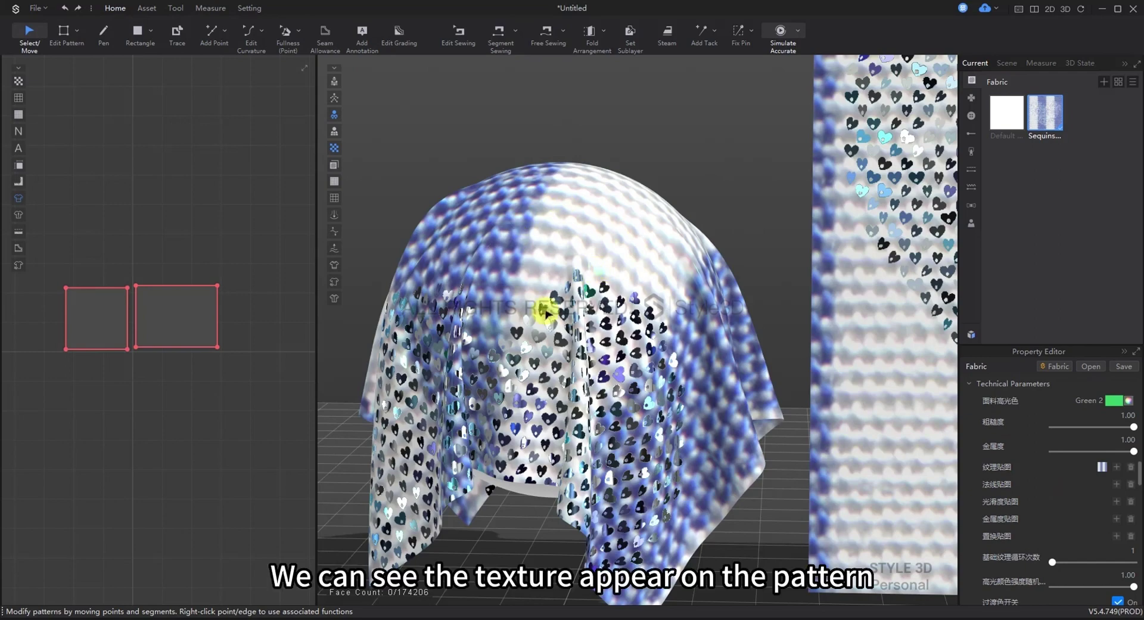
mouse_move(636, 278)
right_down()
mouse_move(838, 298)
mouse_move(659, 276)
right_up()
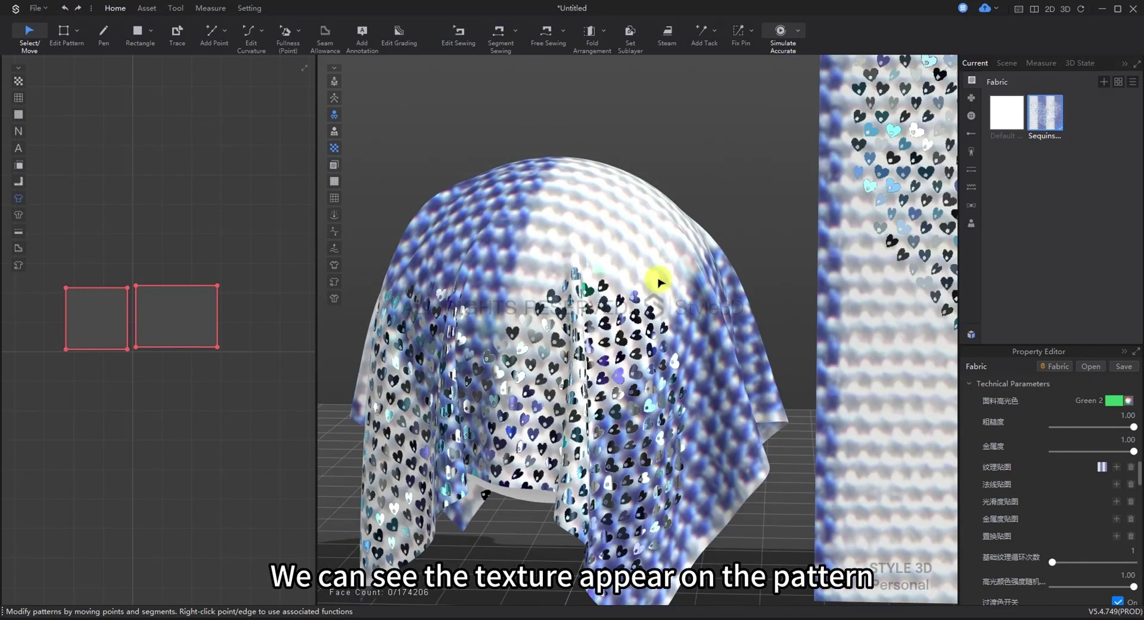
- Try Cotton_Stripes_N as the underlying fabric's normal map (法线贴图) and adjust the base texture repeat count (基础纹理循环次数)
click(1115, 484)
click(205, 173)
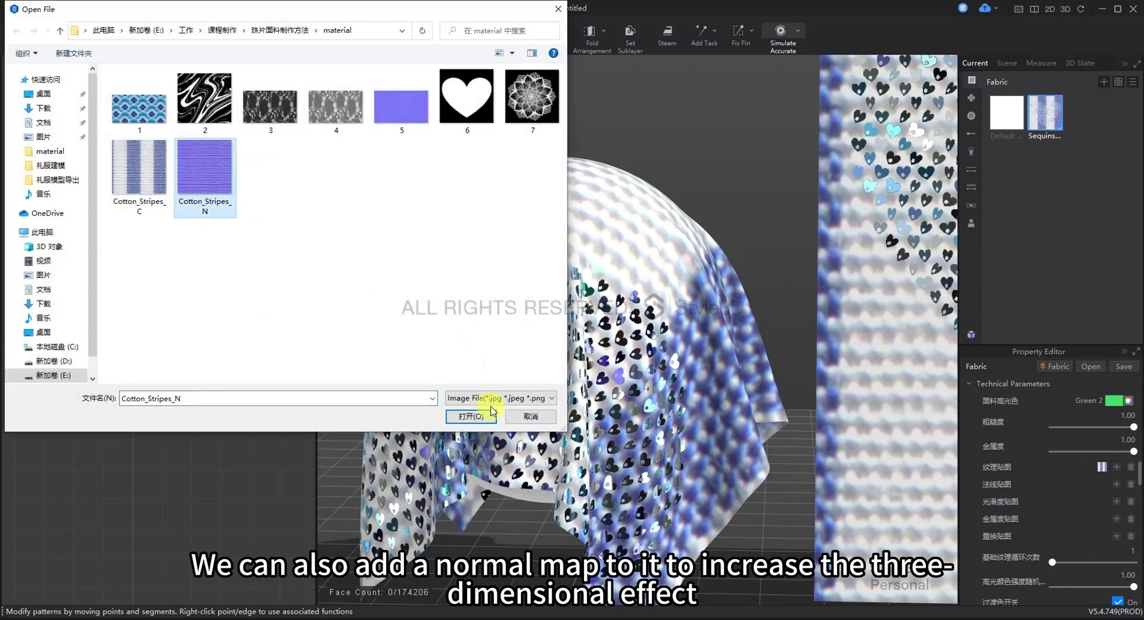
click(471, 416)
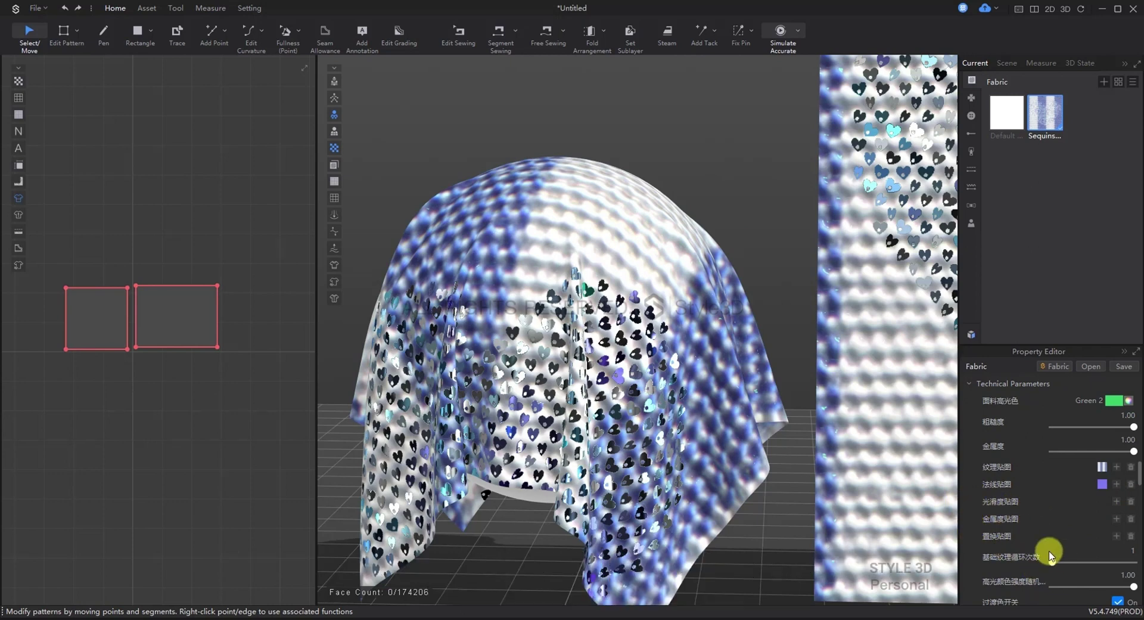
drag(1054, 562, 1073, 567)
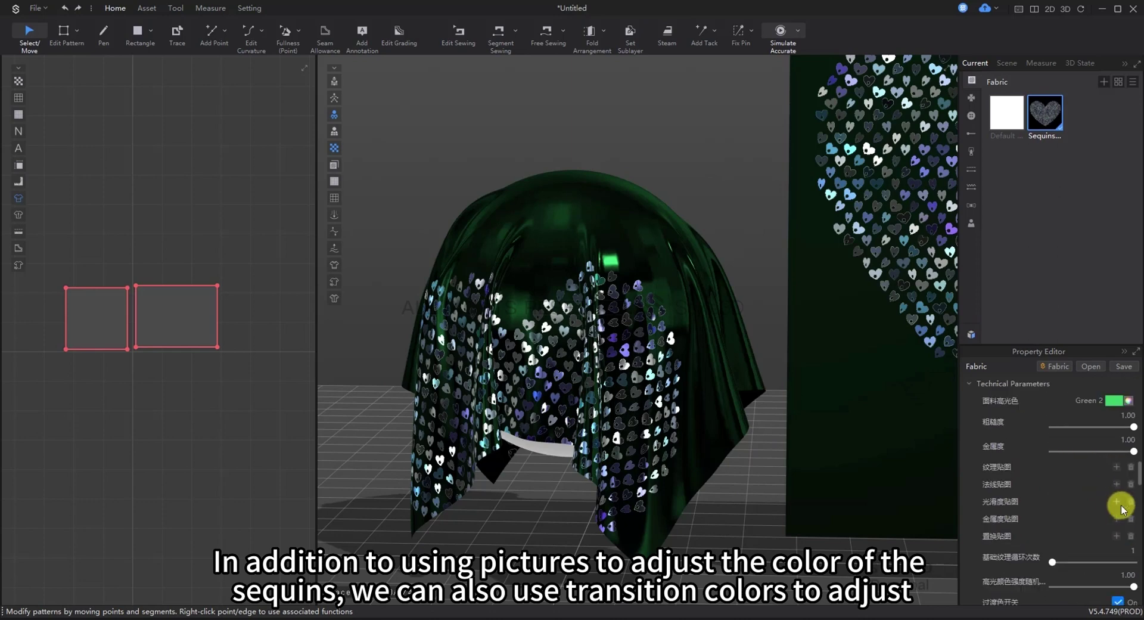
- Delete the sequin colour map (亮片颜色) from the fabric's custom parameters
scroll(1122, 508, down, 3)
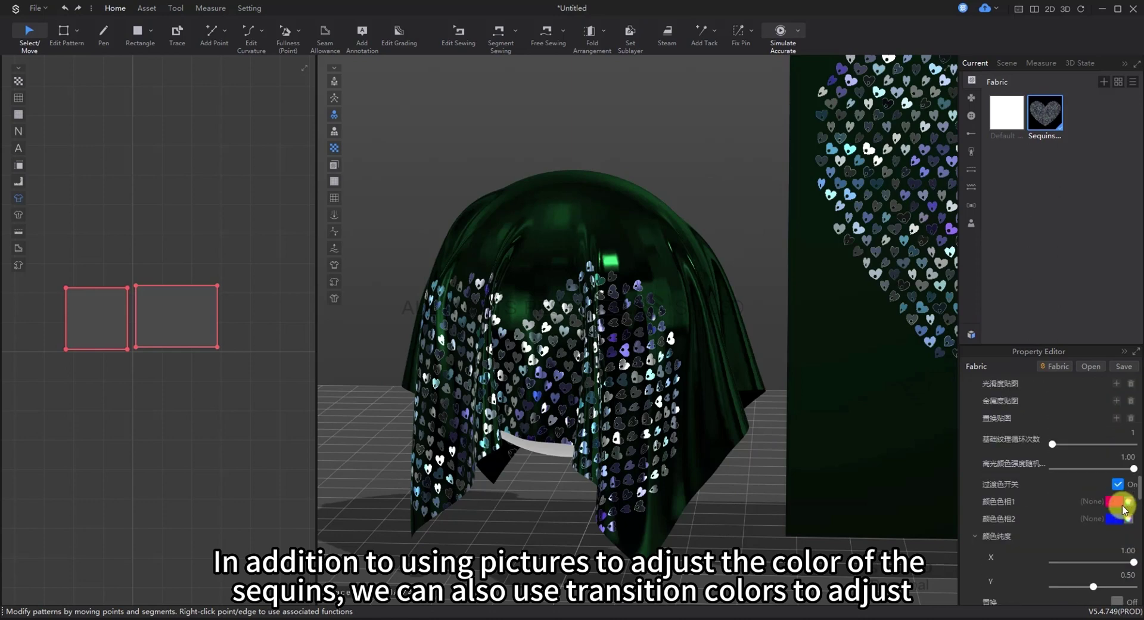
scroll(1123, 509, down, 5)
scroll(1124, 509, up, 15)
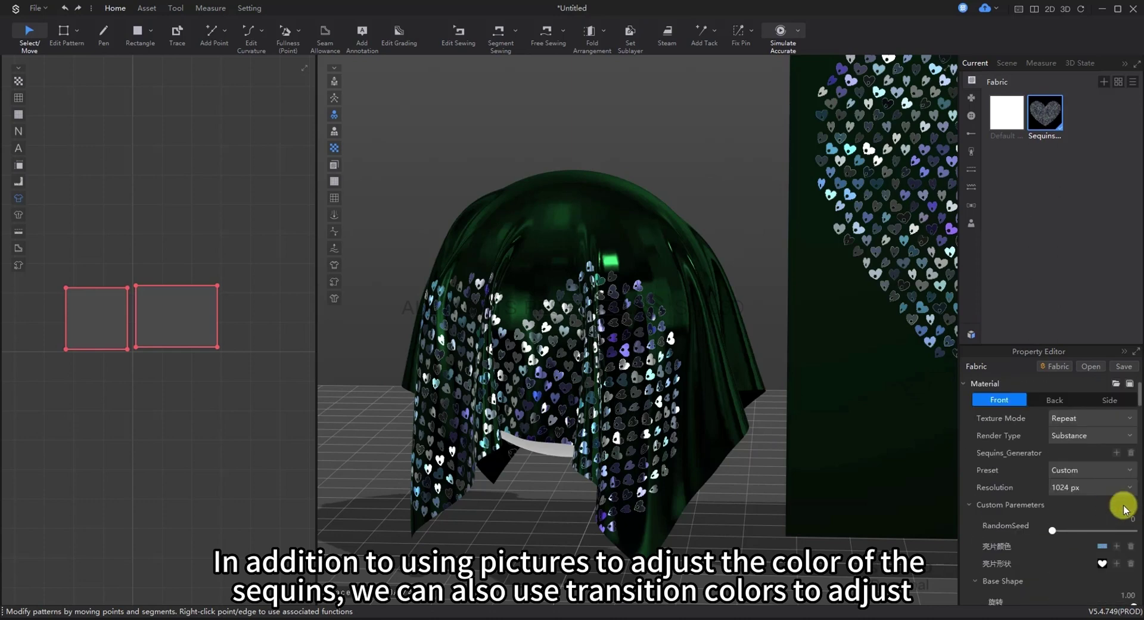
scroll(1110, 525, down, 1)
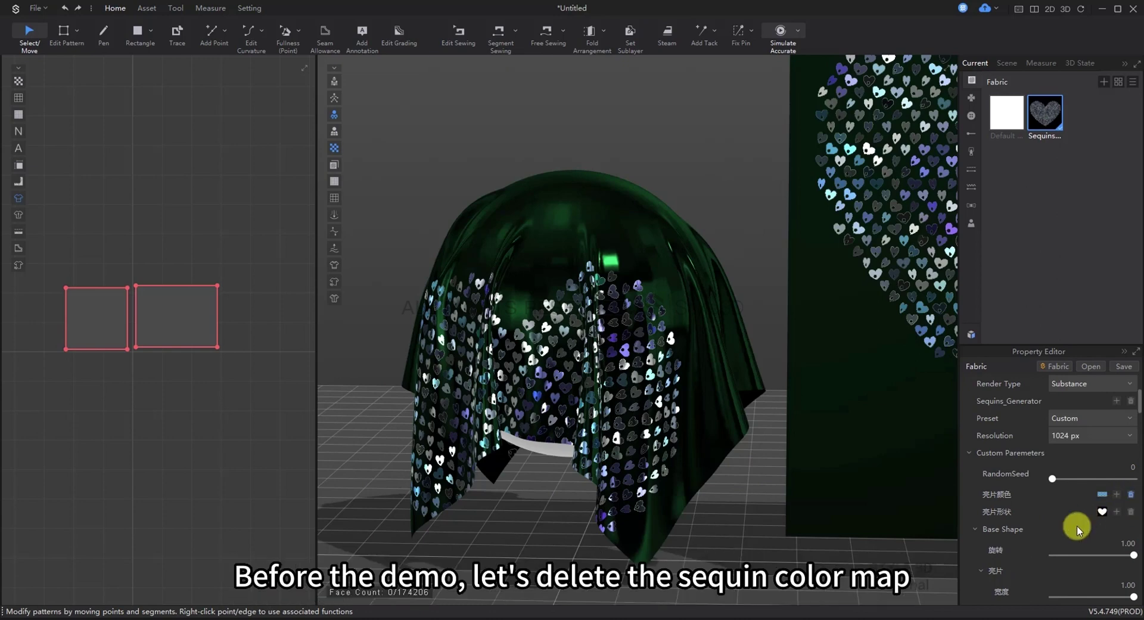
- Set the transition colours 颜色色相1 to Green 1 and 颜色色相2 to Yellow 1 (FFFF27)
scroll(1097, 513, down, 5)
click(1114, 449)
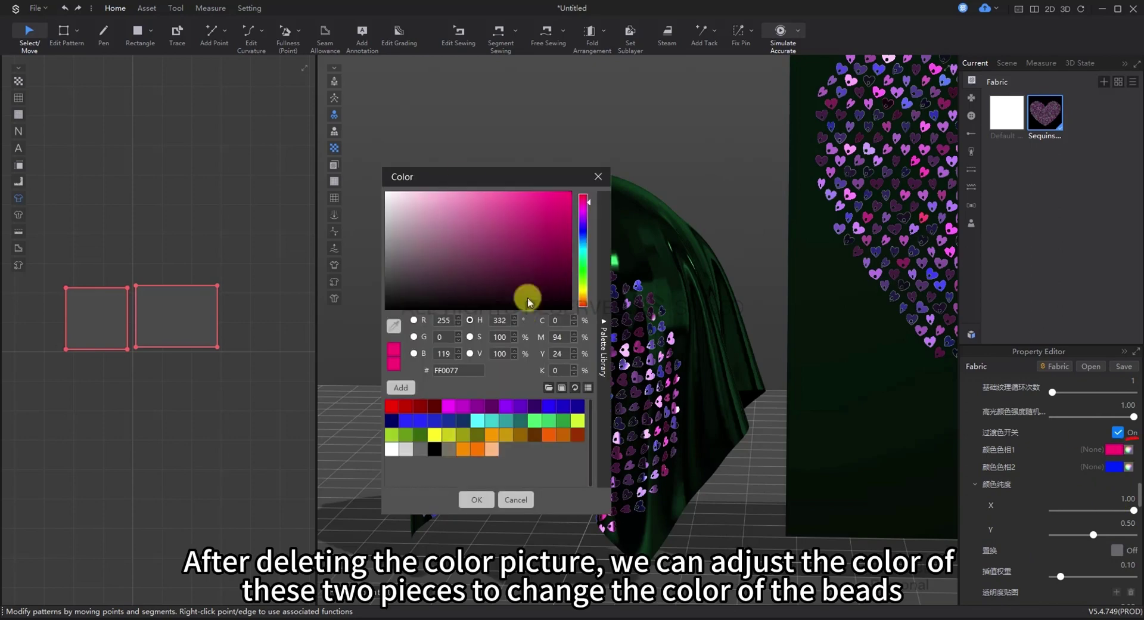
drag(477, 173, 125, 149)
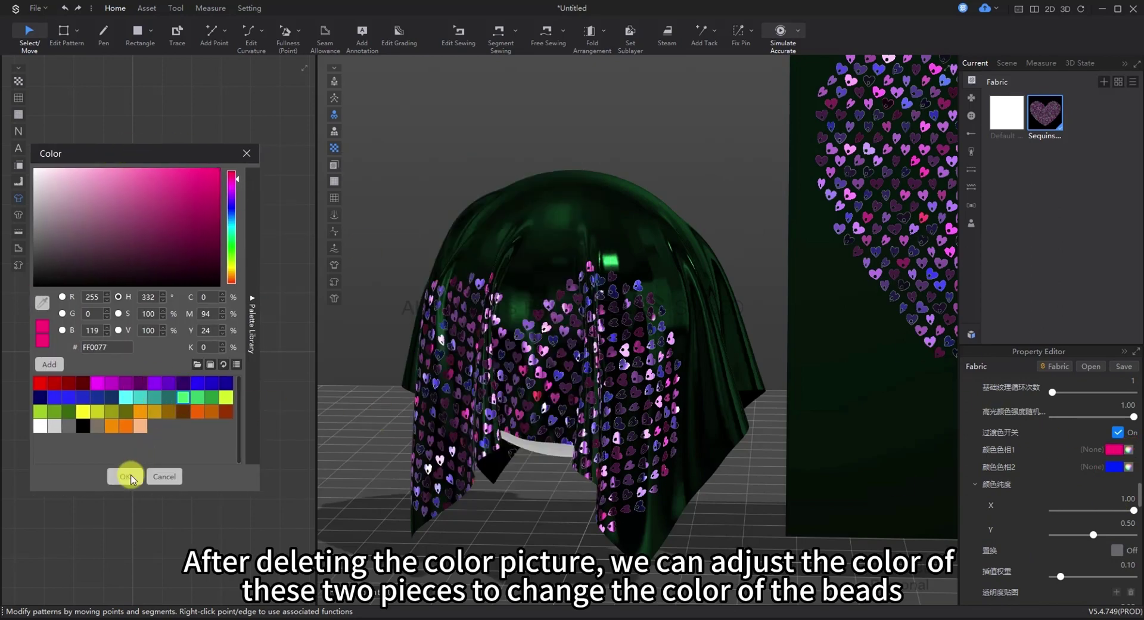
click(127, 476)
click(1113, 467)
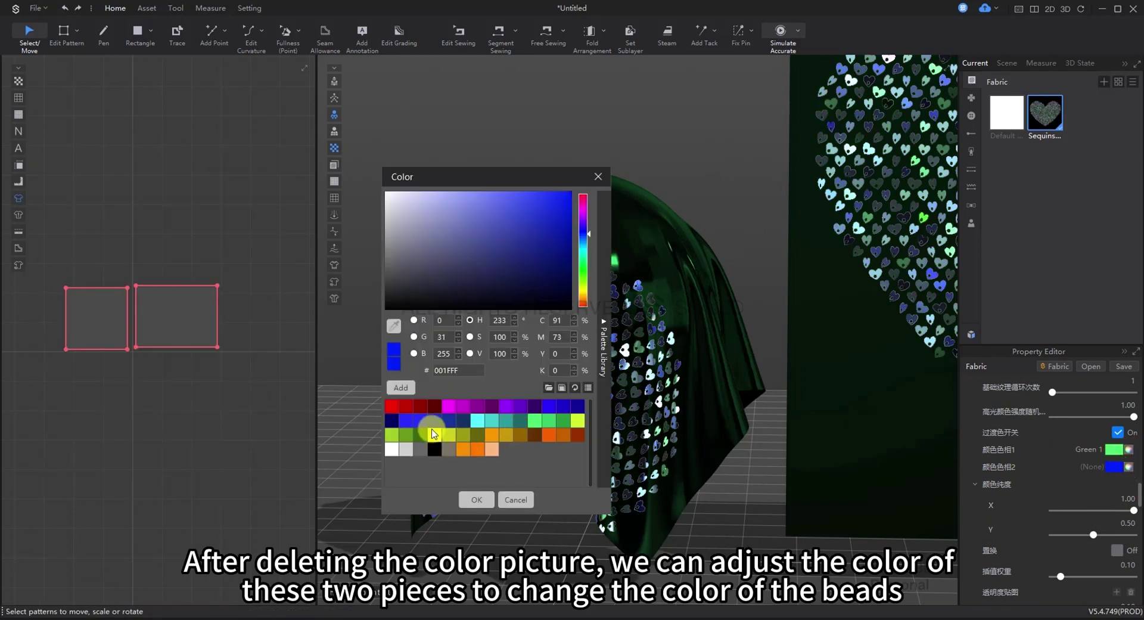
click(434, 433)
drag(529, 182, 179, 172)
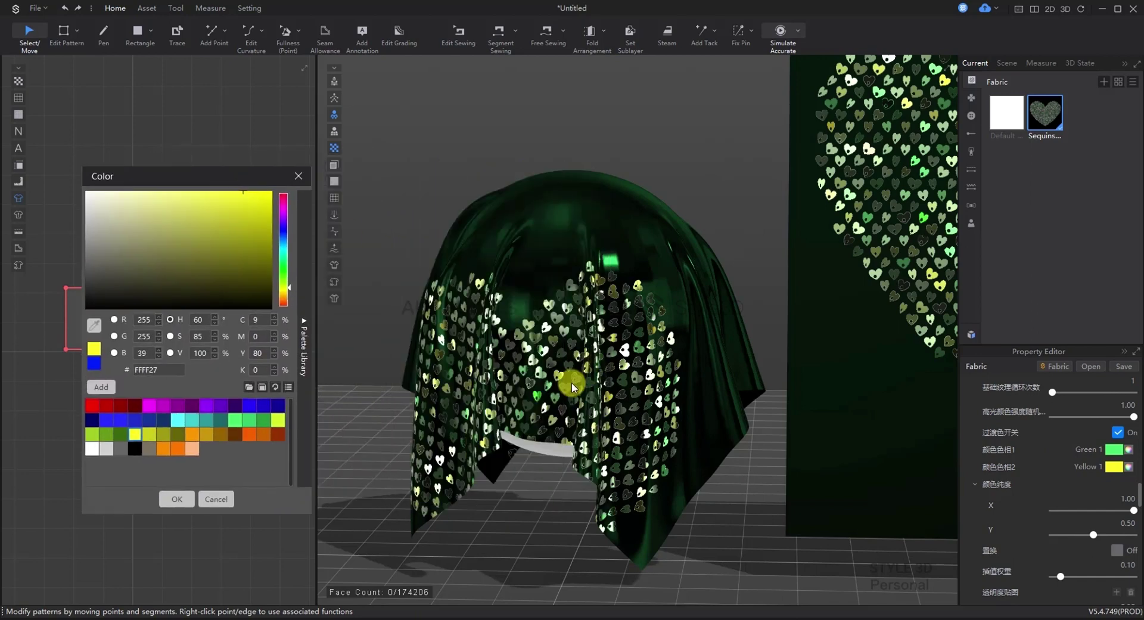
click(172, 497)
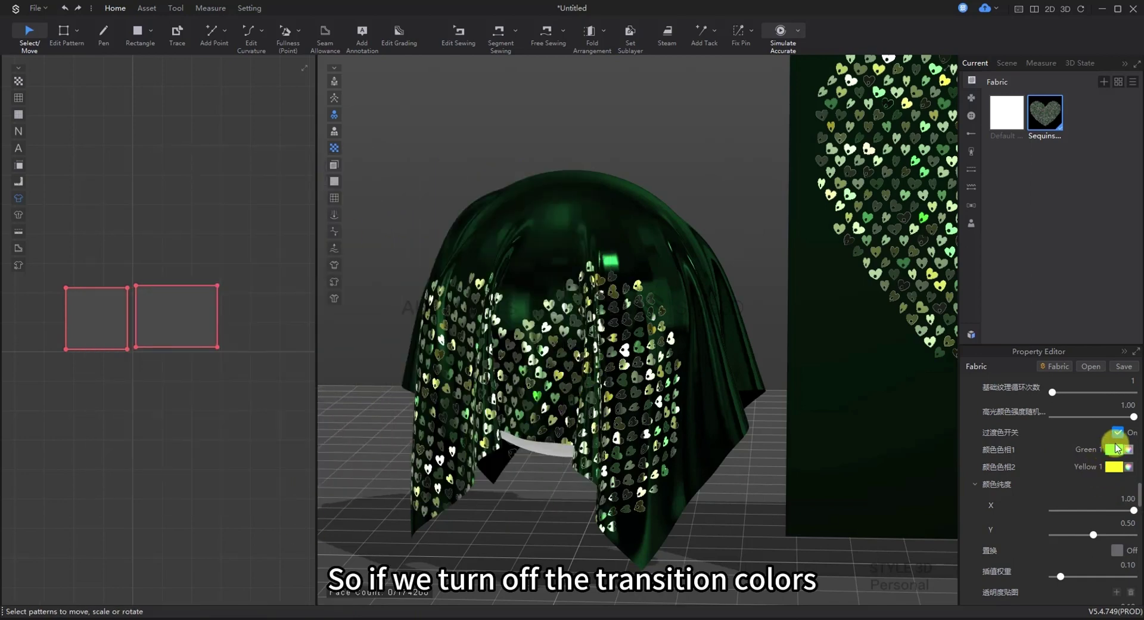
- Try the fabric without transition colours (过渡色开关), and set the colour purity (颜色纯度) to X 0.58 and Y 0.89
click(1117, 433)
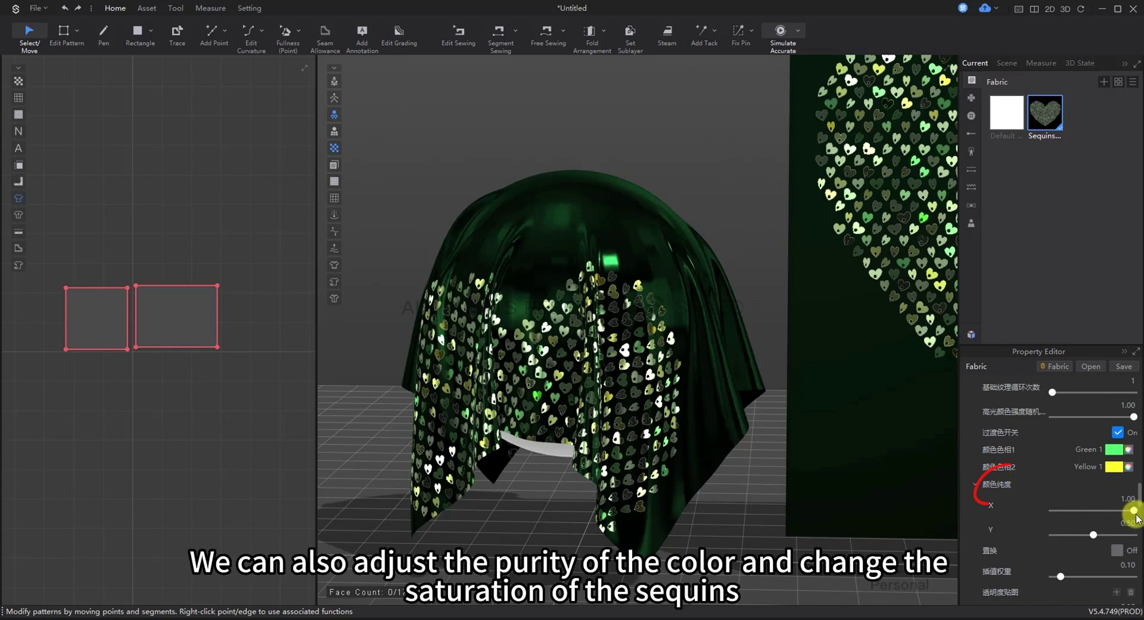
mouse_move(1097, 535)
mouse_down()
mouse_move(1126, 536)
mouse_move(1076, 511)
mouse_up()
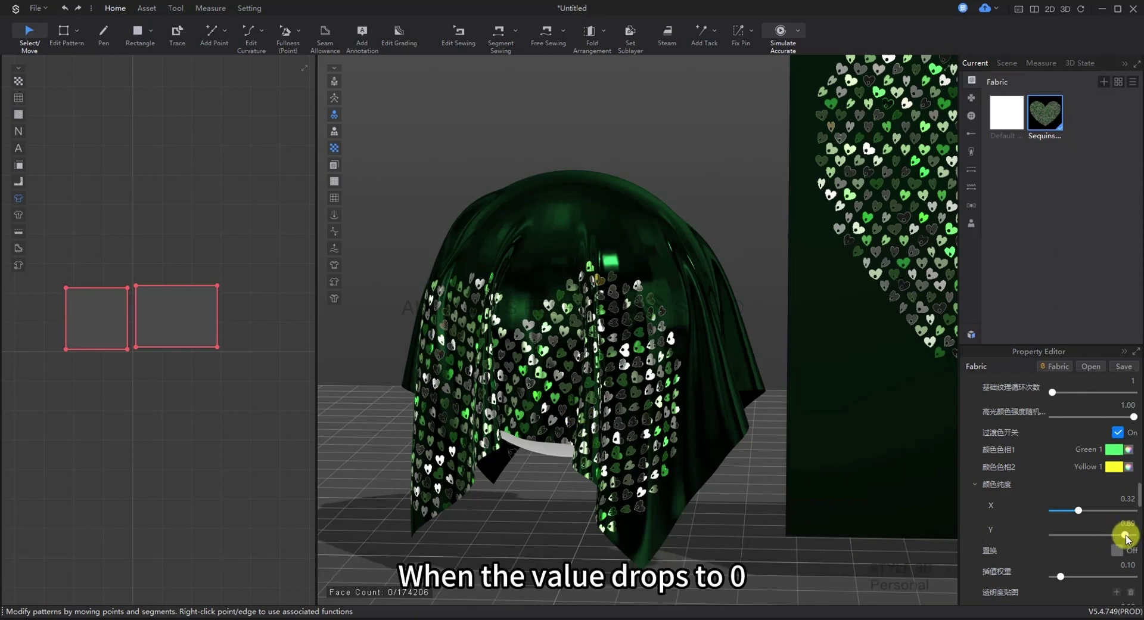
drag(1036, 541, 1037, 541)
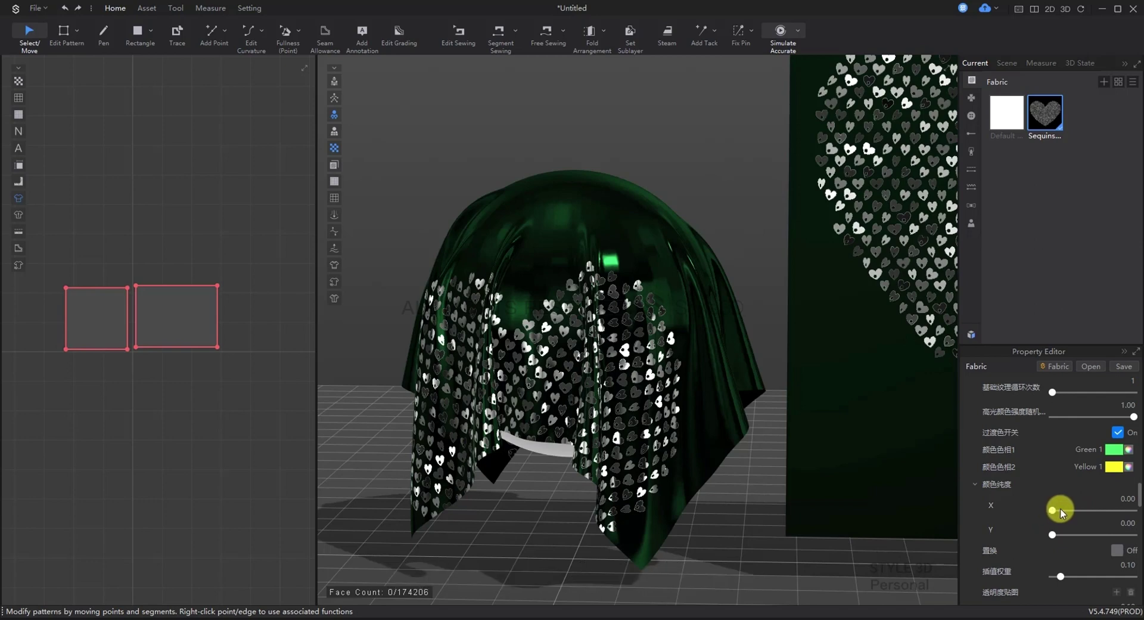
drag(1101, 512, 1099, 511)
drag(1052, 534, 1127, 535)
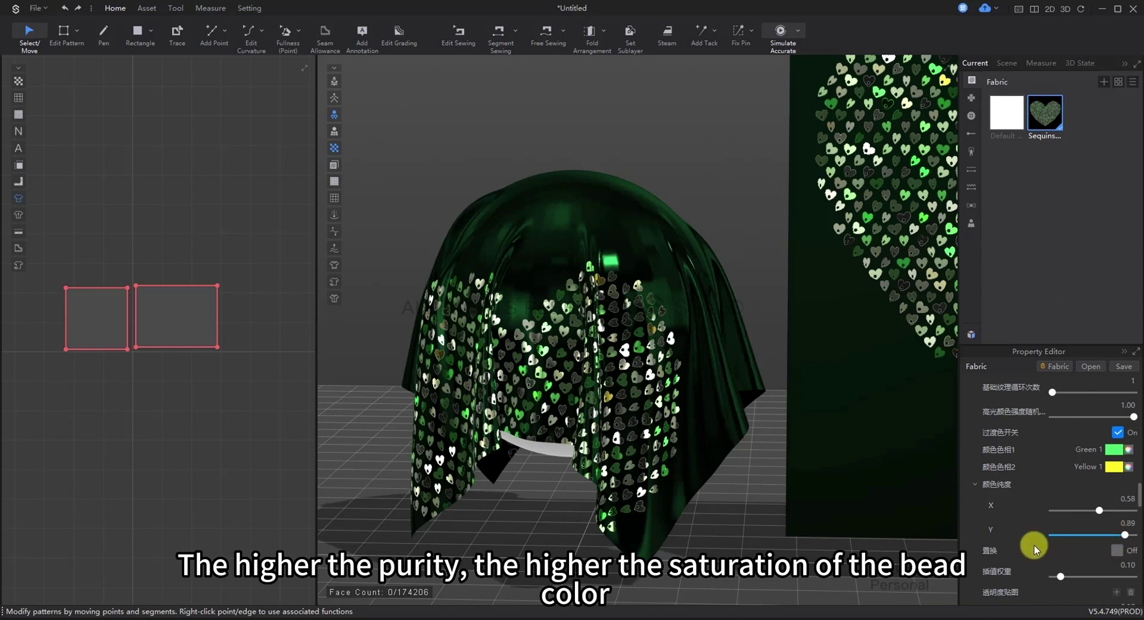
- Load image 2 from the material folder as the transparency map (透明度贴图) and inspect the effect on both fabric pieces
scroll(1034, 545, down, 3)
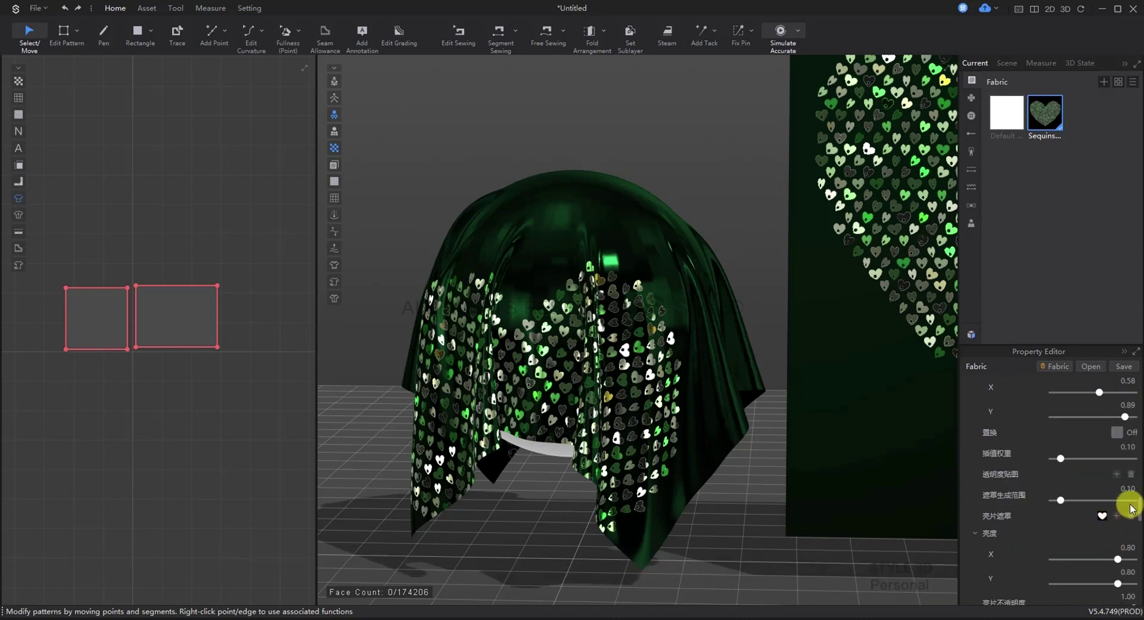
click(1117, 473)
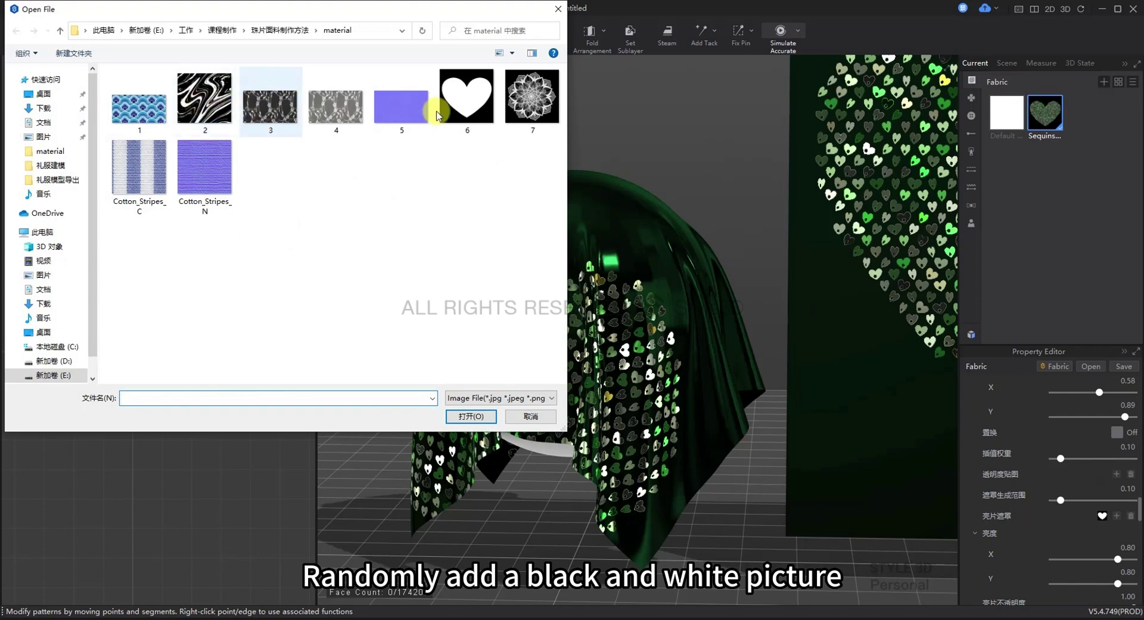
click(222, 100)
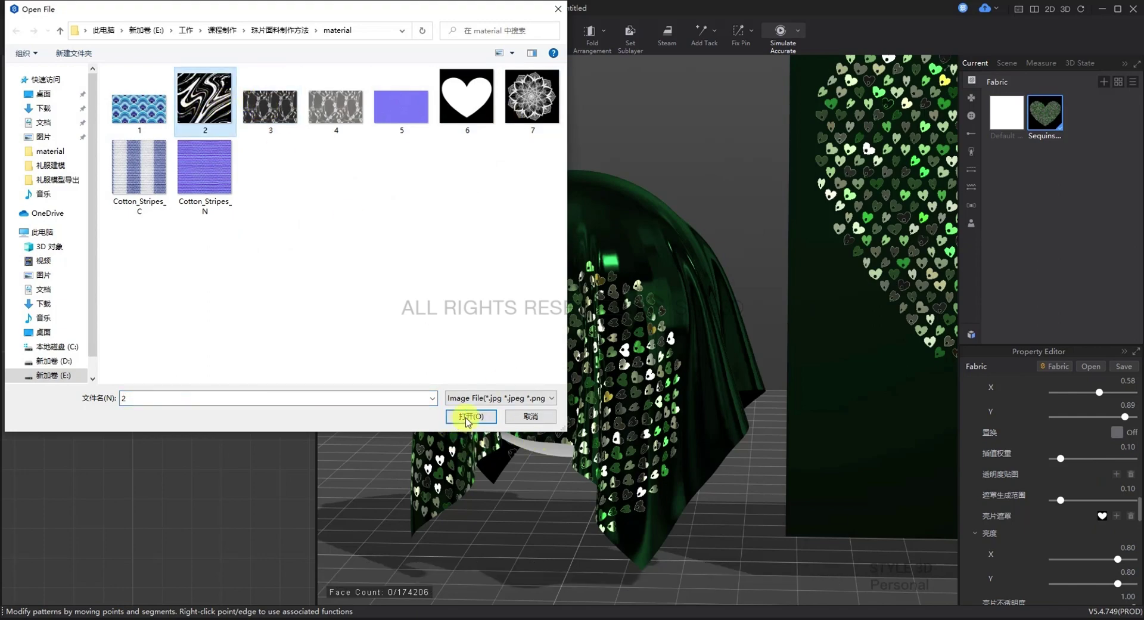
click(469, 416)
scroll(674, 319, up, 1)
right_drag(701, 316, 693, 358)
scroll(791, 322, down, 4)
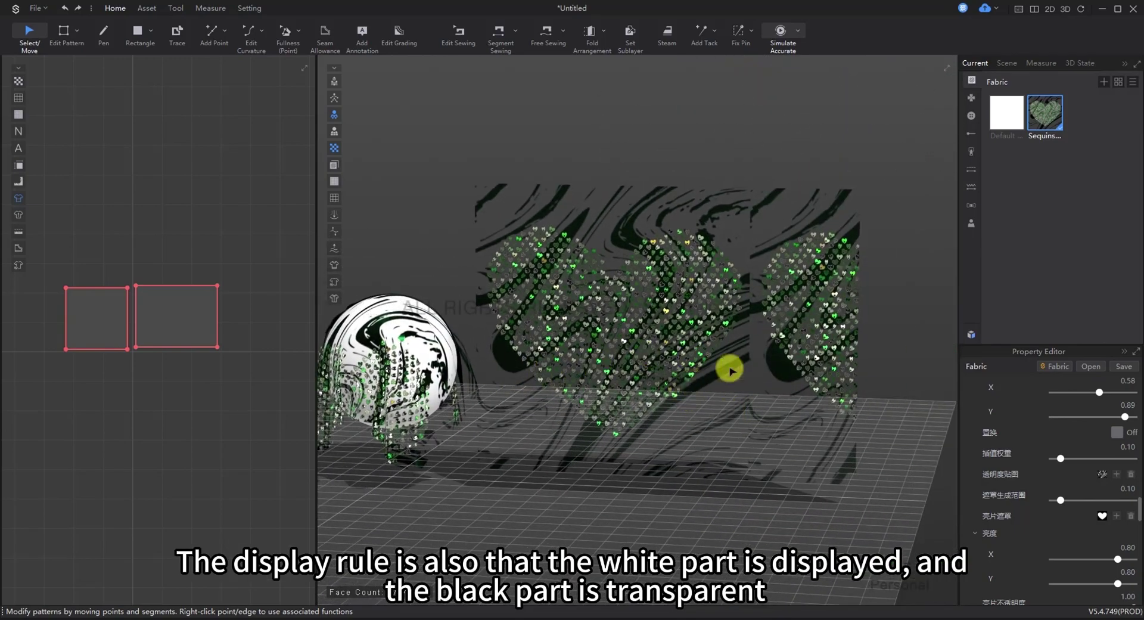
right_drag(584, 378, 808, 390)
scroll(795, 391, up, 5)
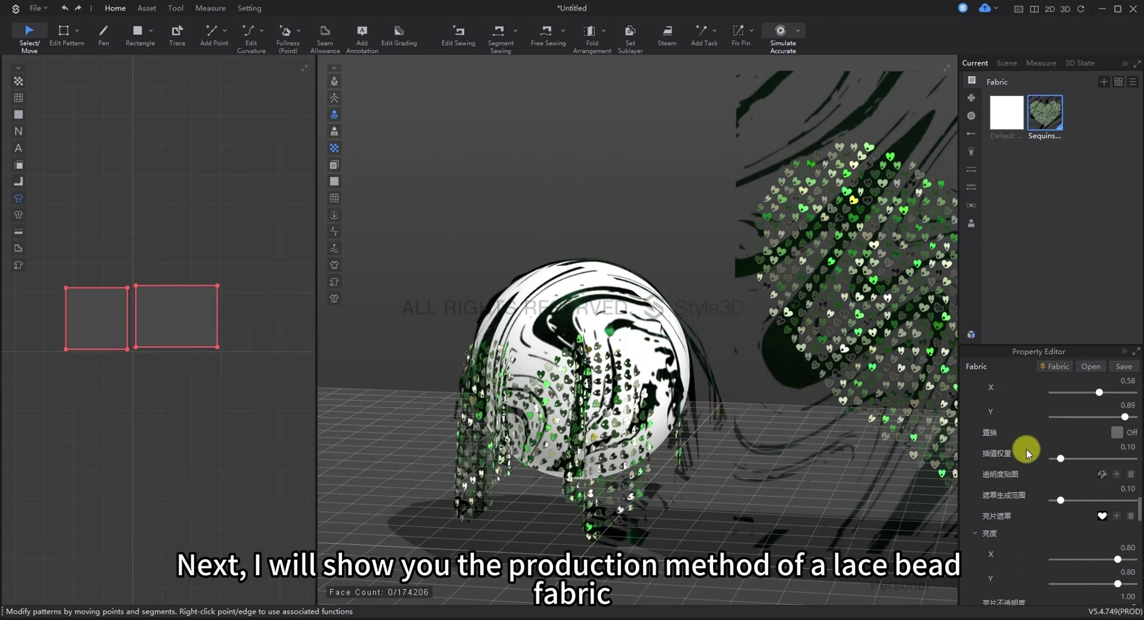
scroll(1016, 462, down, 8)
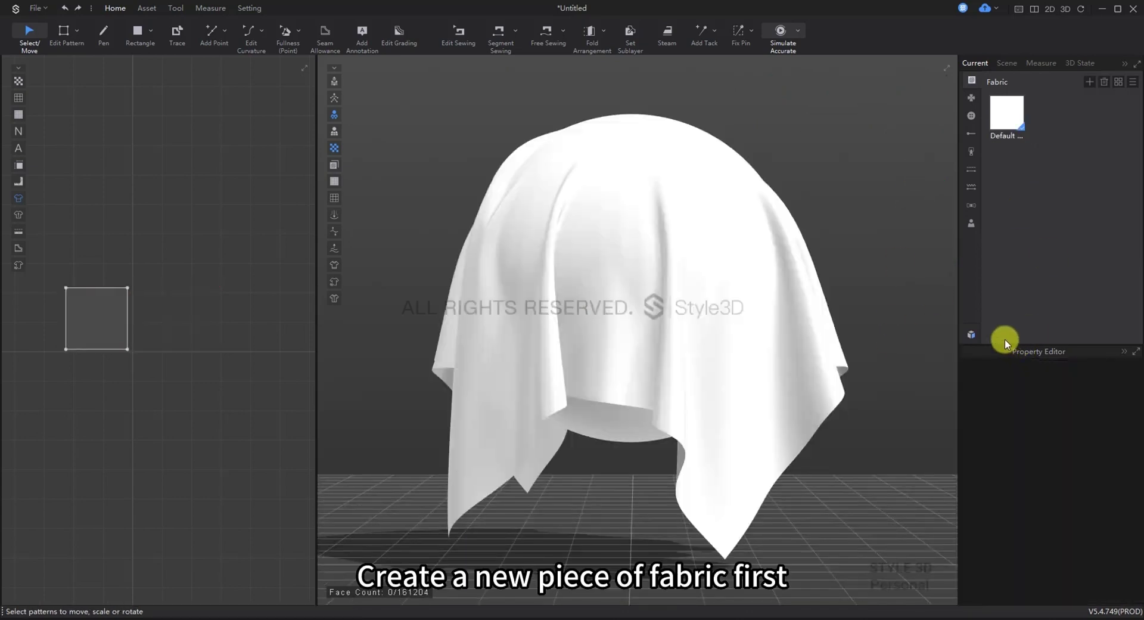
- Add the Sequins_Generator substance fabric from the resource library to the new draped cloth
click(973, 331)
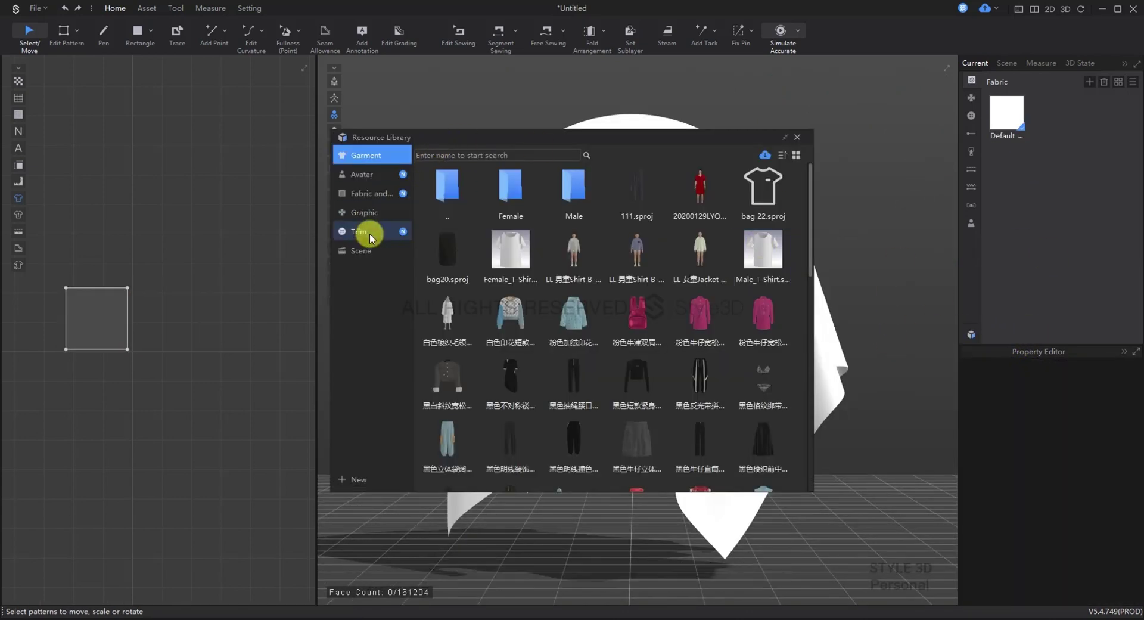
click(375, 193)
double_click(553, 182)
double_click(581, 192)
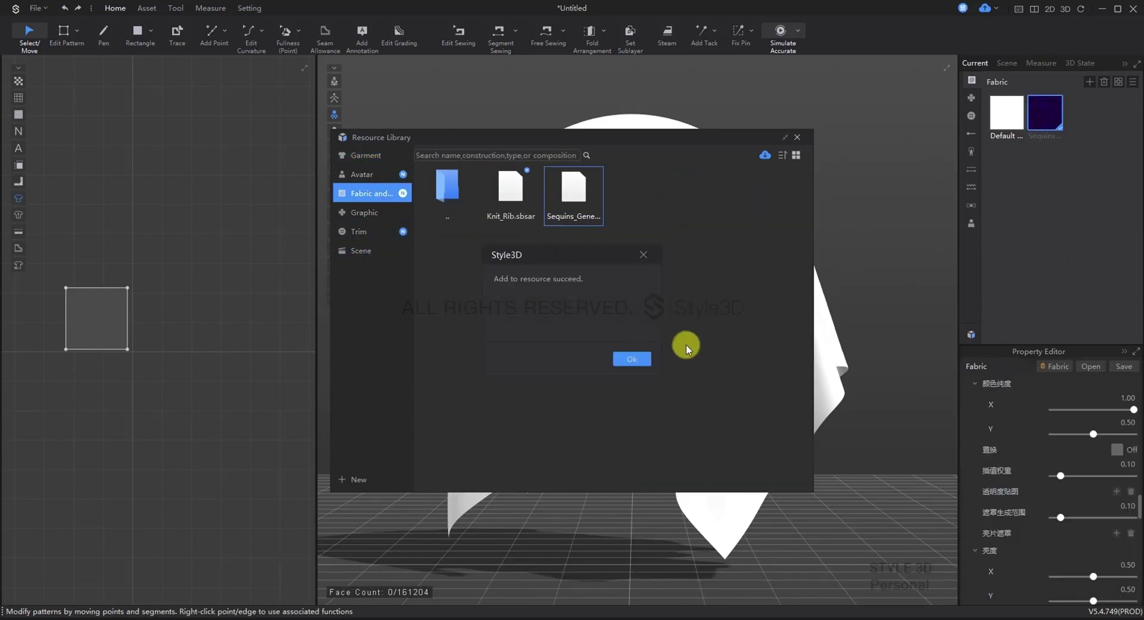
click(796, 136)
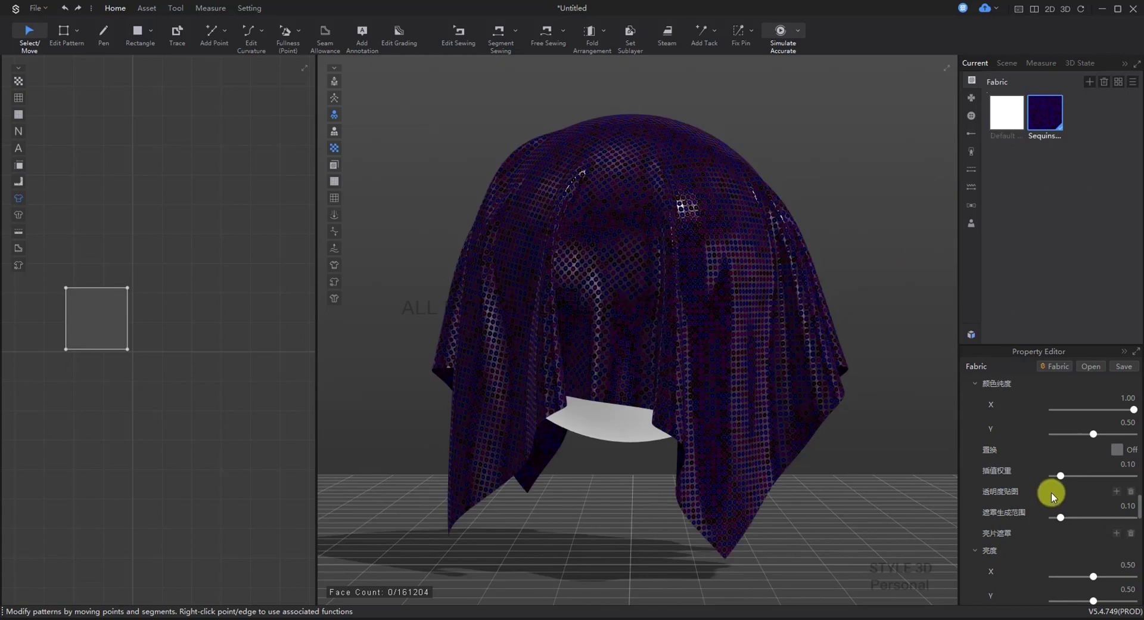
- Set the sequin fabric's texture width to 40 cm with the aspect ratio locked
scroll(1055, 493, down, 5)
double_click(1131, 468)
text(40)
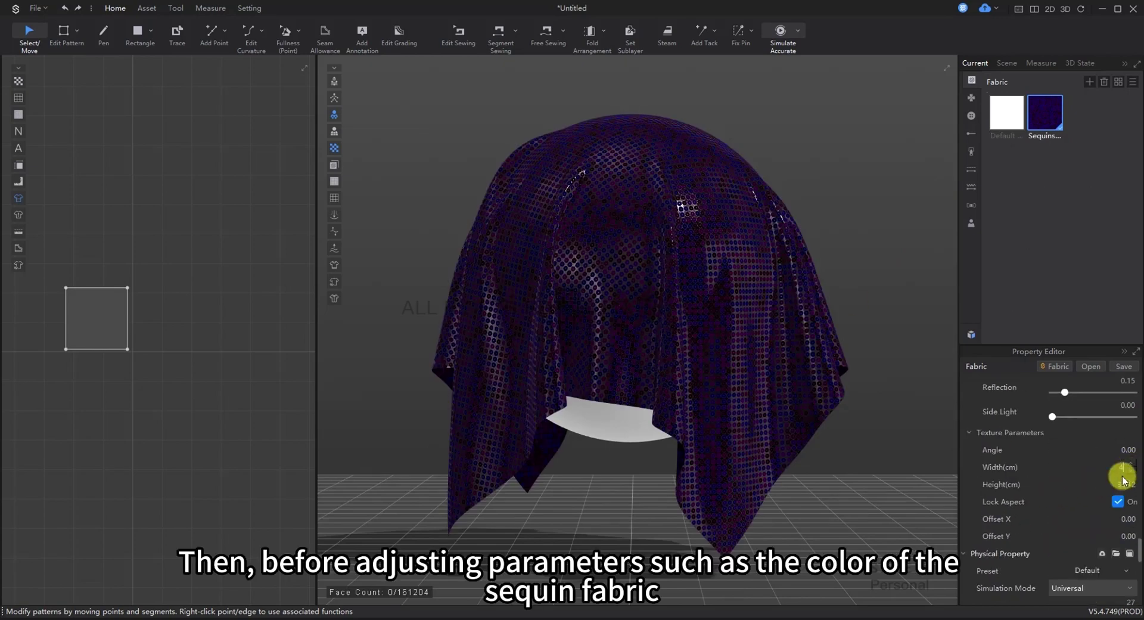
key(Return)
- Raise the sequin brightness (亮度) to X 1.00 and Y 0.65
scroll(1053, 534, up, 2)
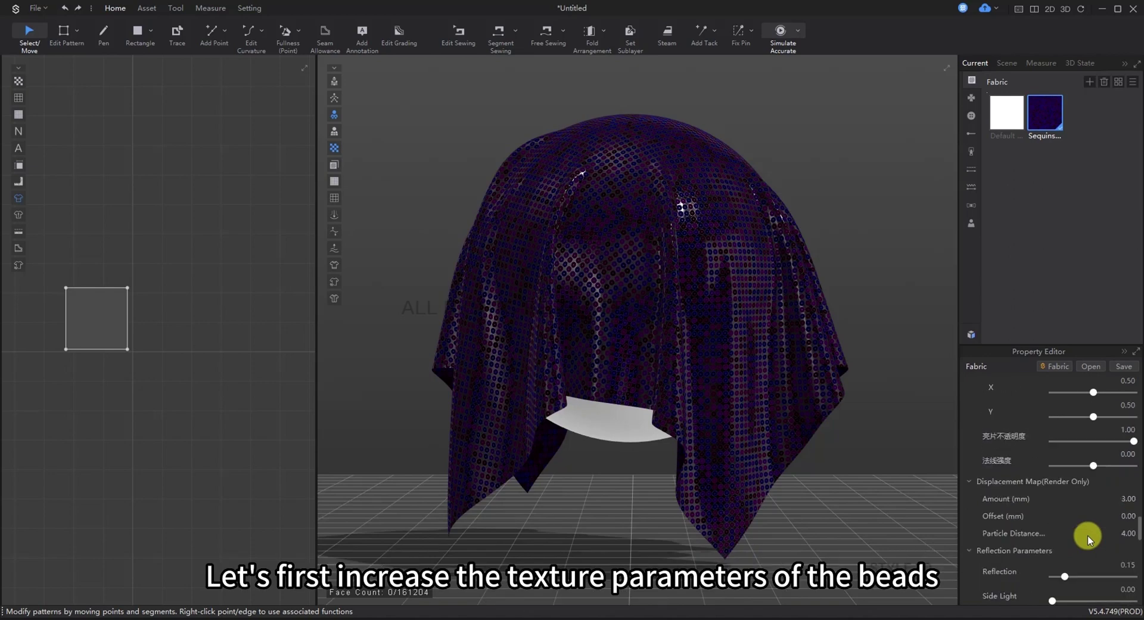
scroll(1088, 534, up, 3)
drag(1113, 508, 1132, 523)
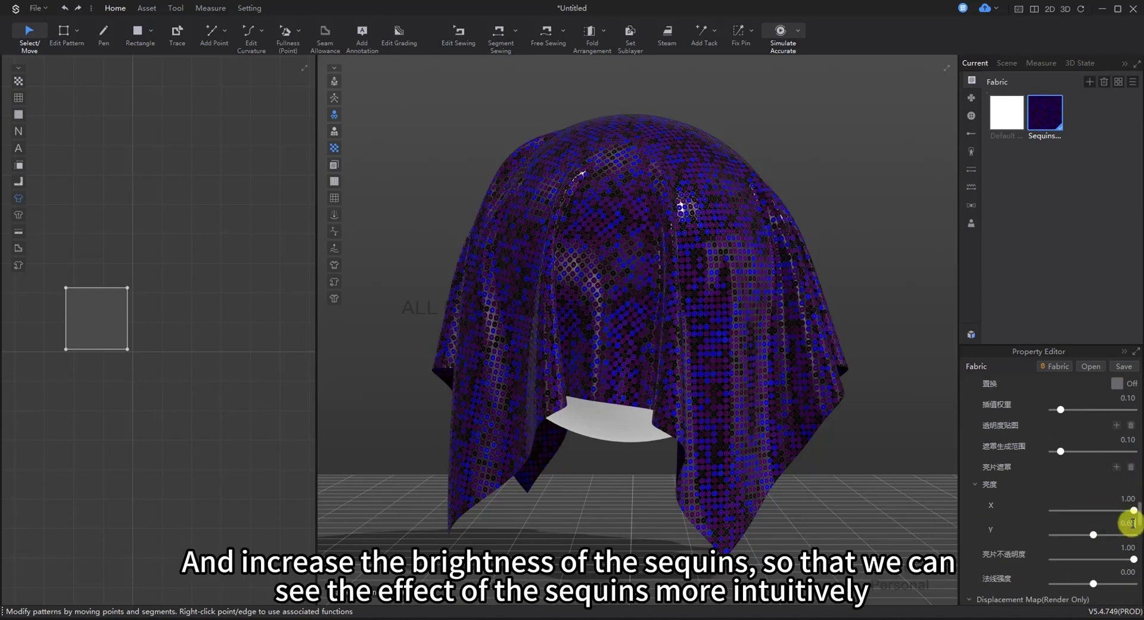
click(1103, 475)
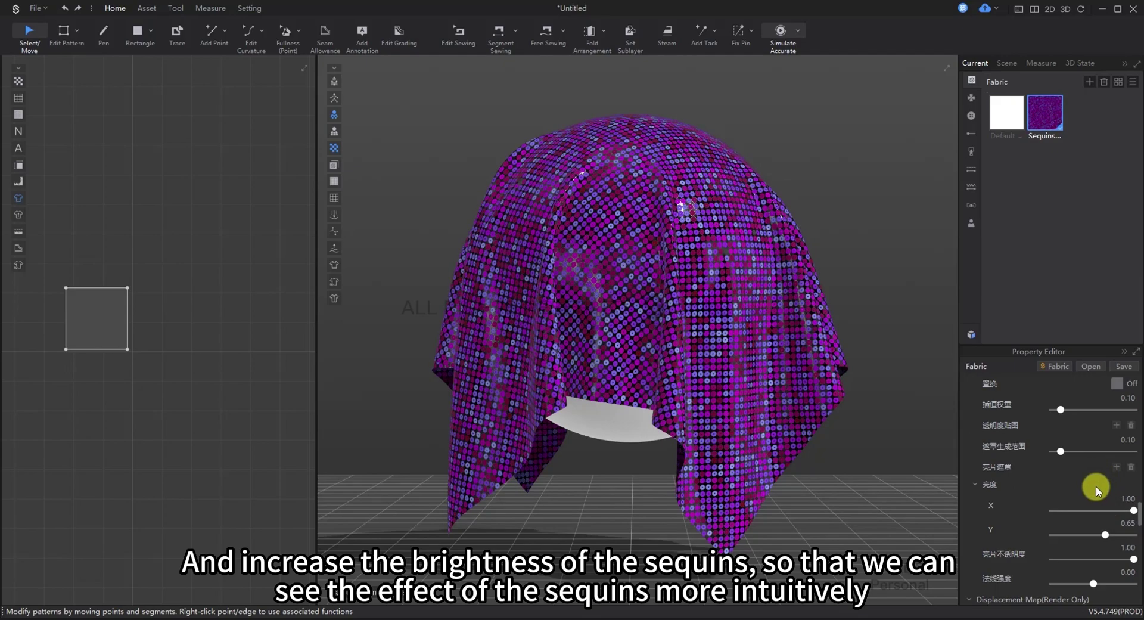
- Load image 1 from the material folder as the sequin colour image (亮片颜色)
scroll(1095, 485, up, 5)
scroll(1096, 485, up, 5)
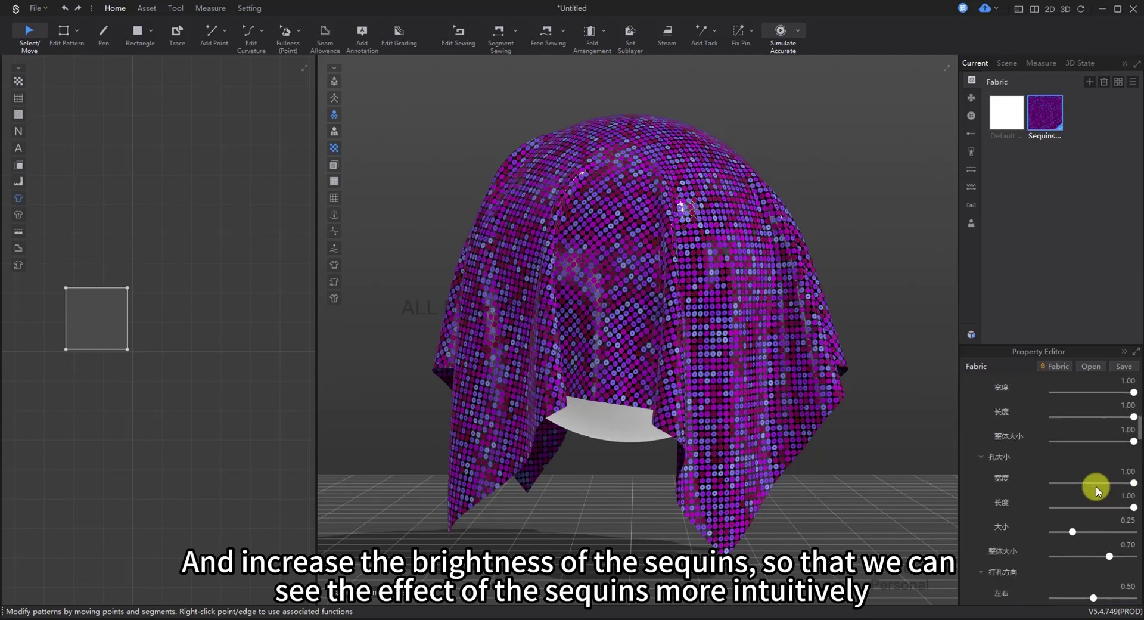
click(1116, 511)
click(470, 416)
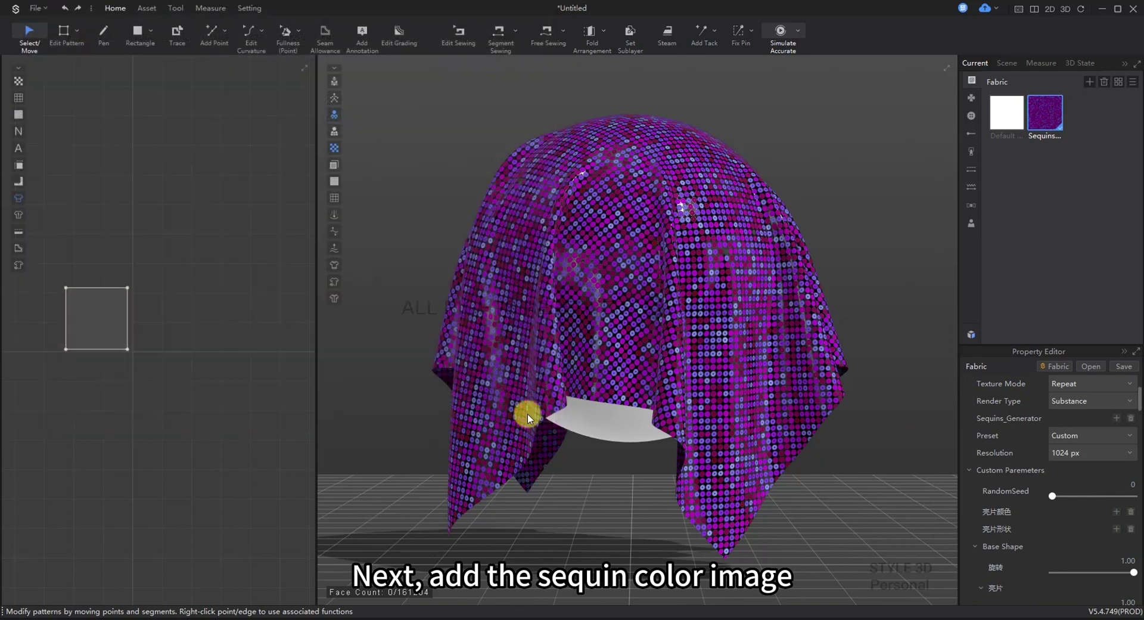
- Set the overall size (整体大小) under 孔大小 to 1.00 and the sequin count (数量) to 120 on both X and Y
scroll(1089, 483, down, 5)
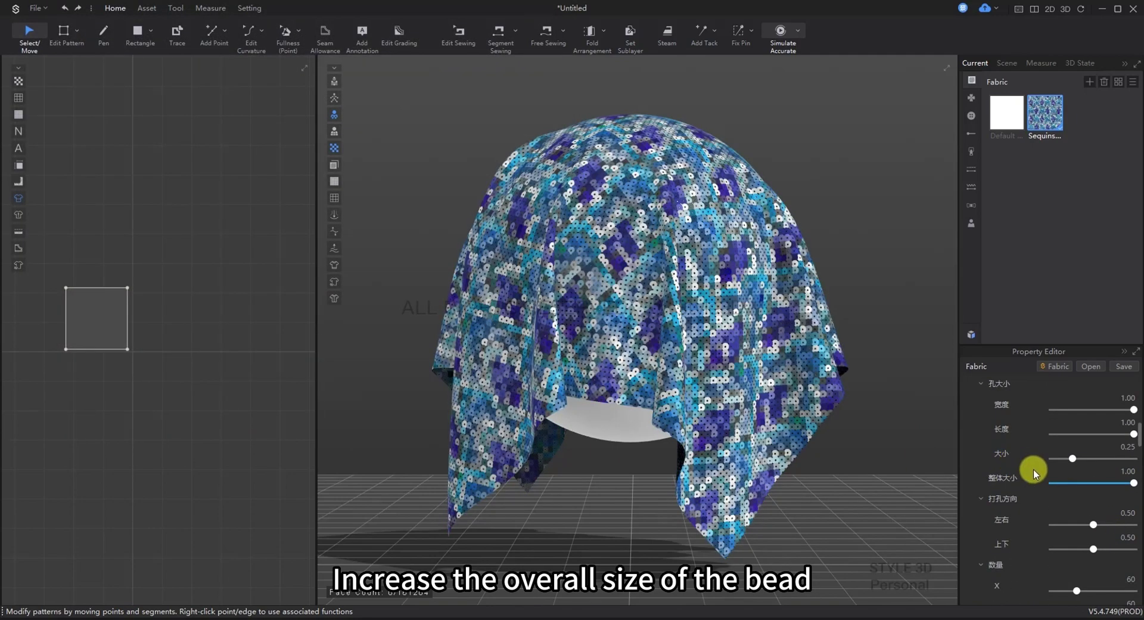
scroll(1073, 471, down, 2)
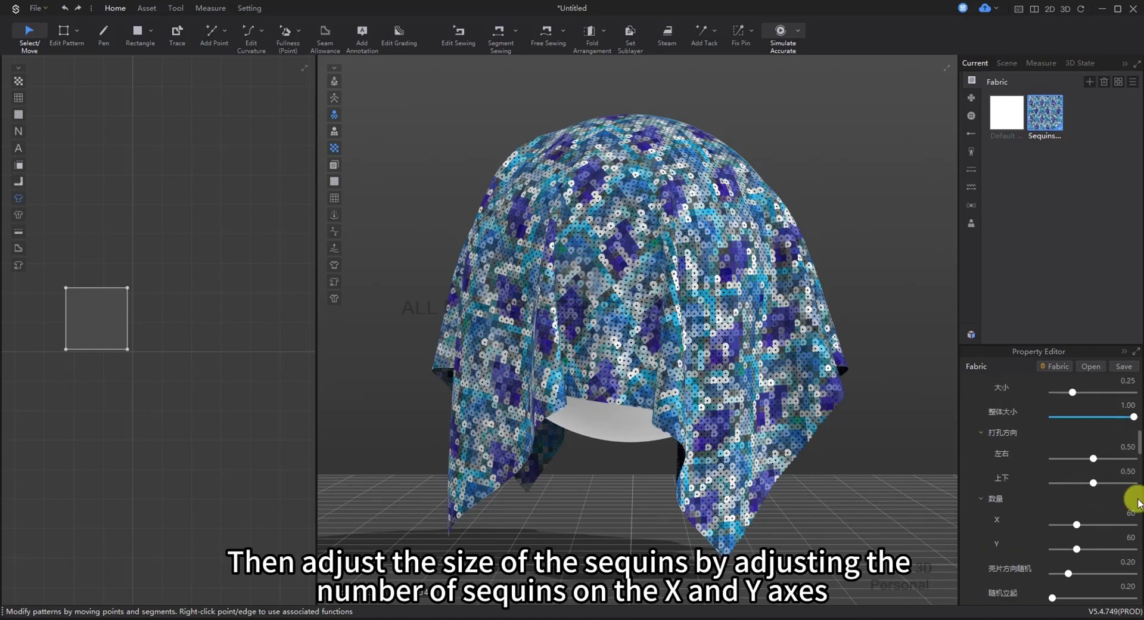
click(1132, 538)
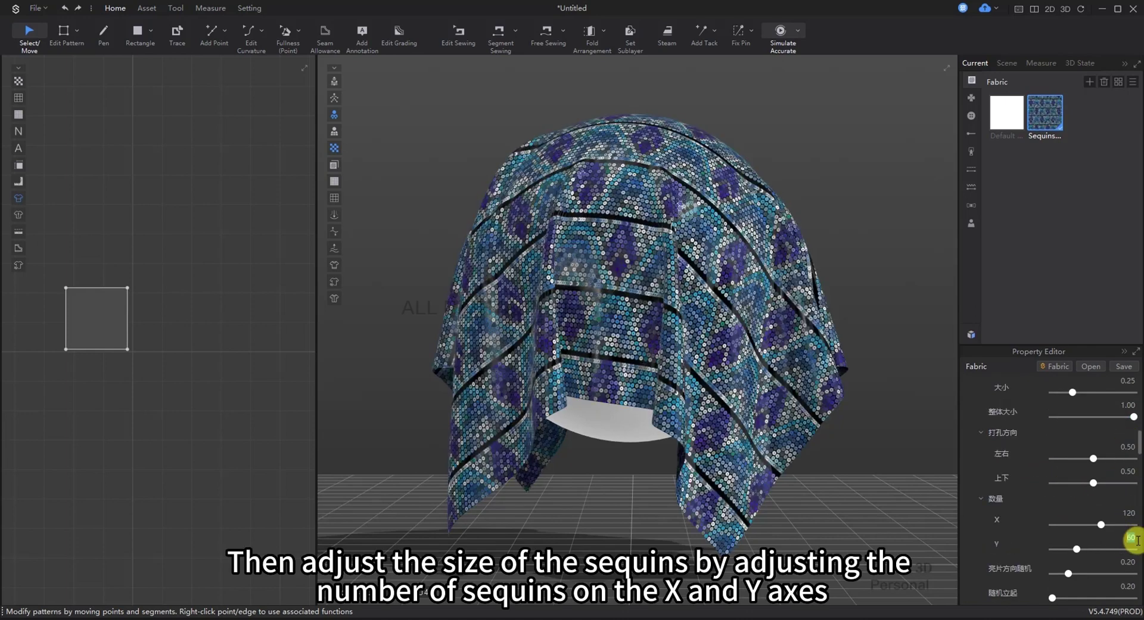
text(120)
key(Return)
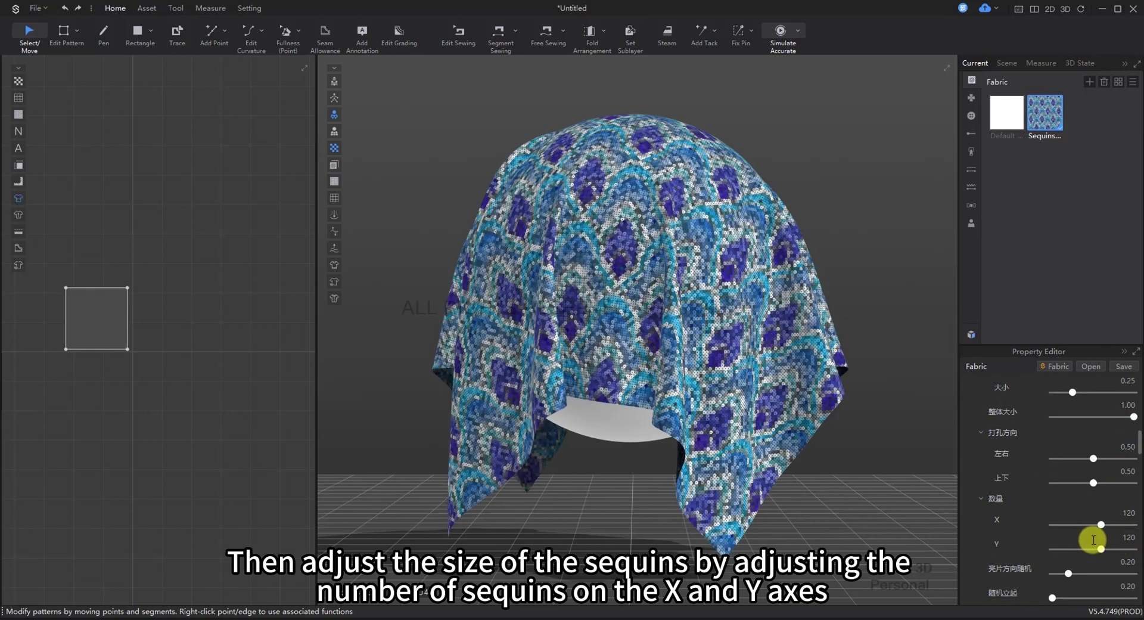
- Raise the sequins' random stand-up value (随机立起) to 0.58
scroll(1099, 545, down, 2)
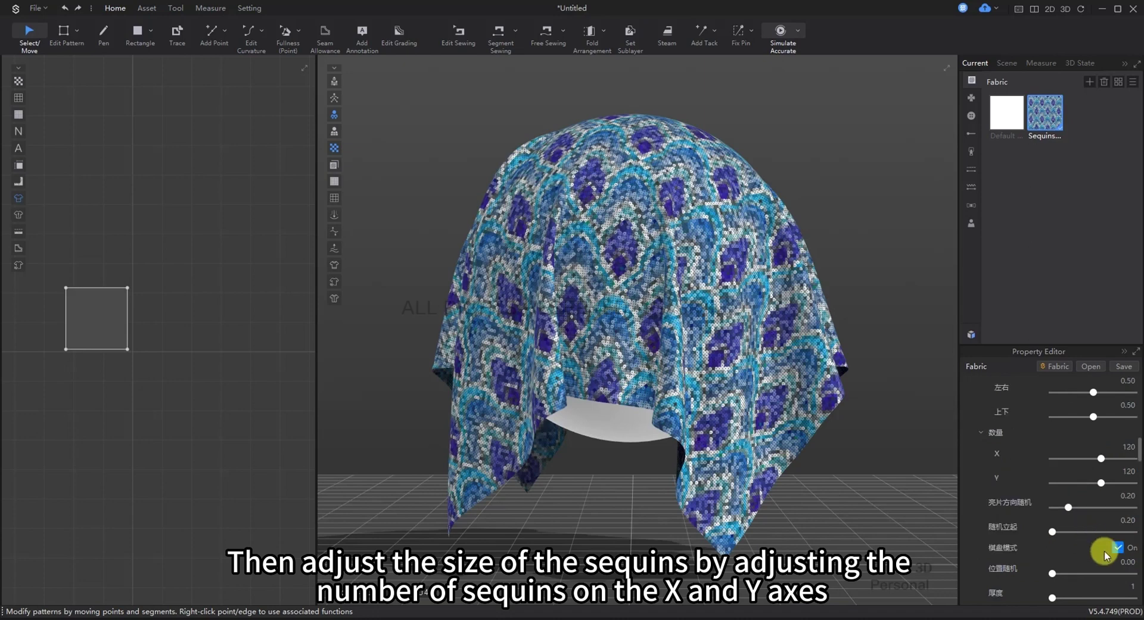
click(1064, 534)
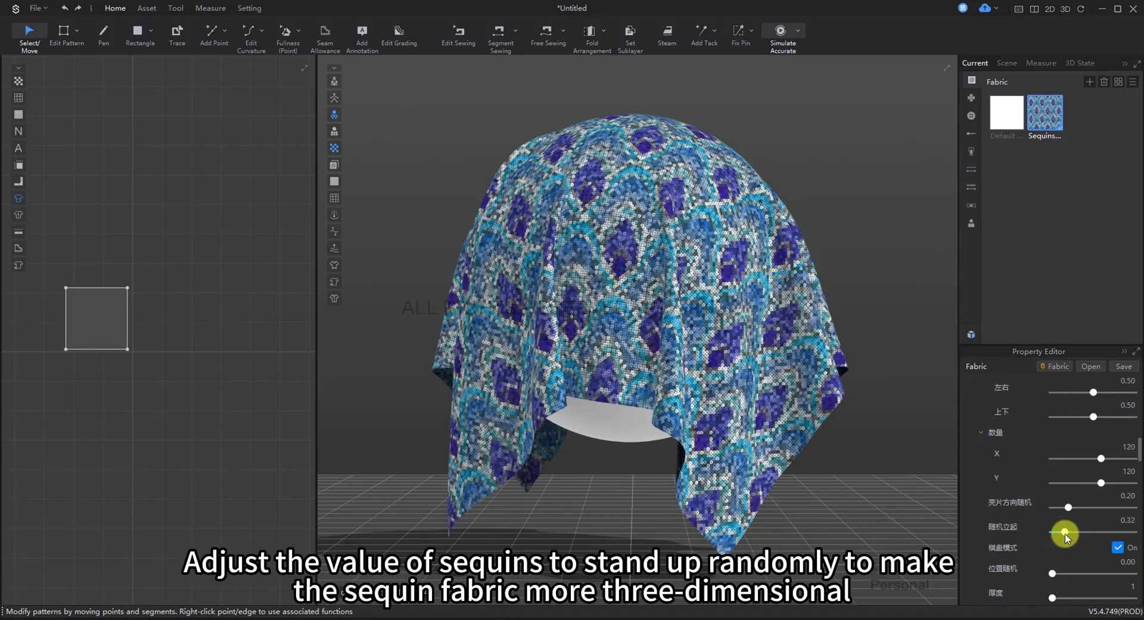
click(1077, 533)
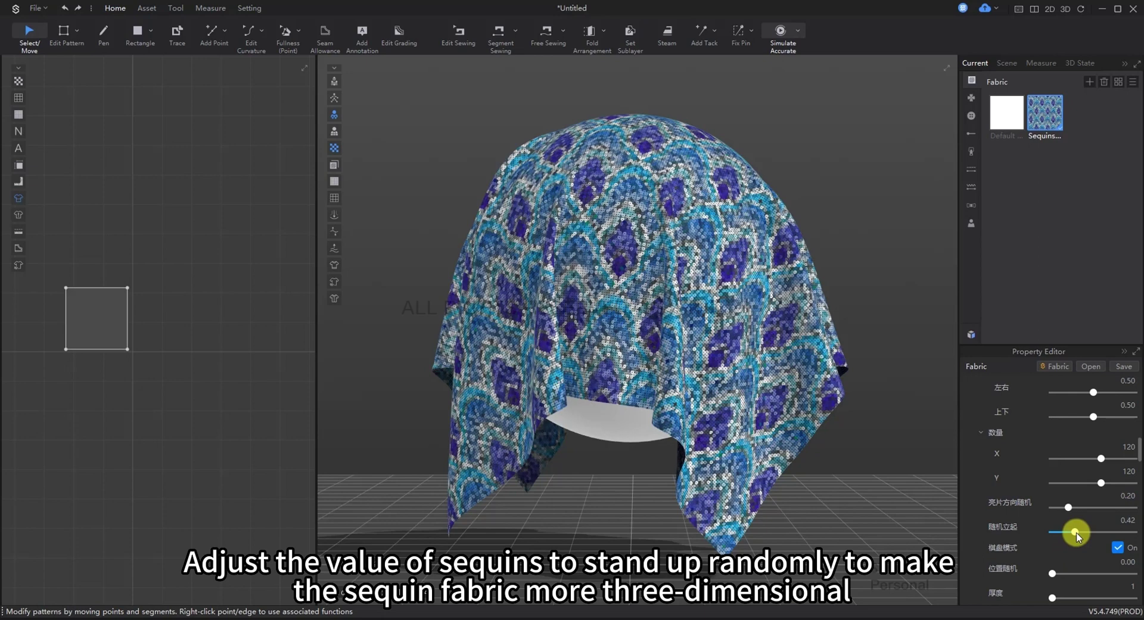
click(1091, 532)
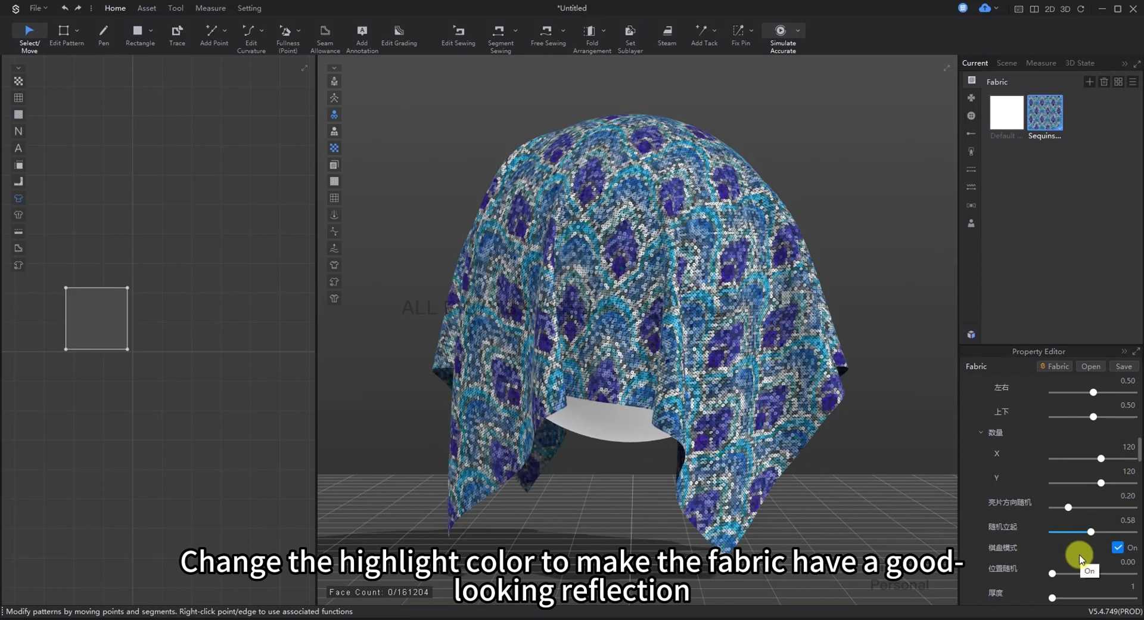
- Change the fabric highlight colour (面料高光色) to Green 1
scroll(1088, 553, down, 4)
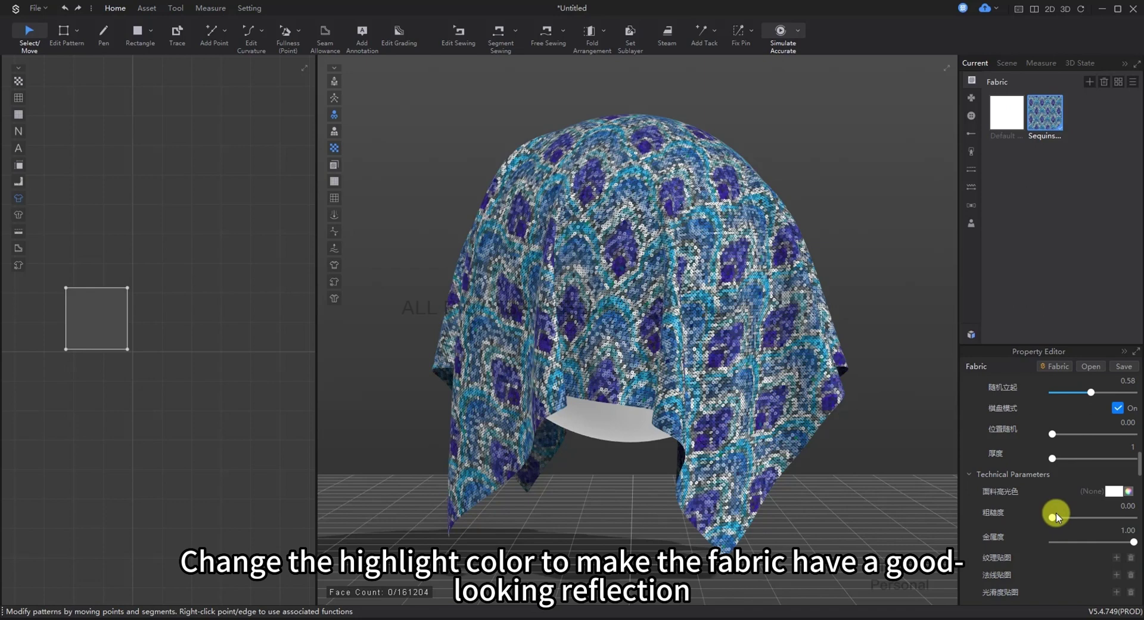
click(1115, 490)
click(534, 420)
click(482, 497)
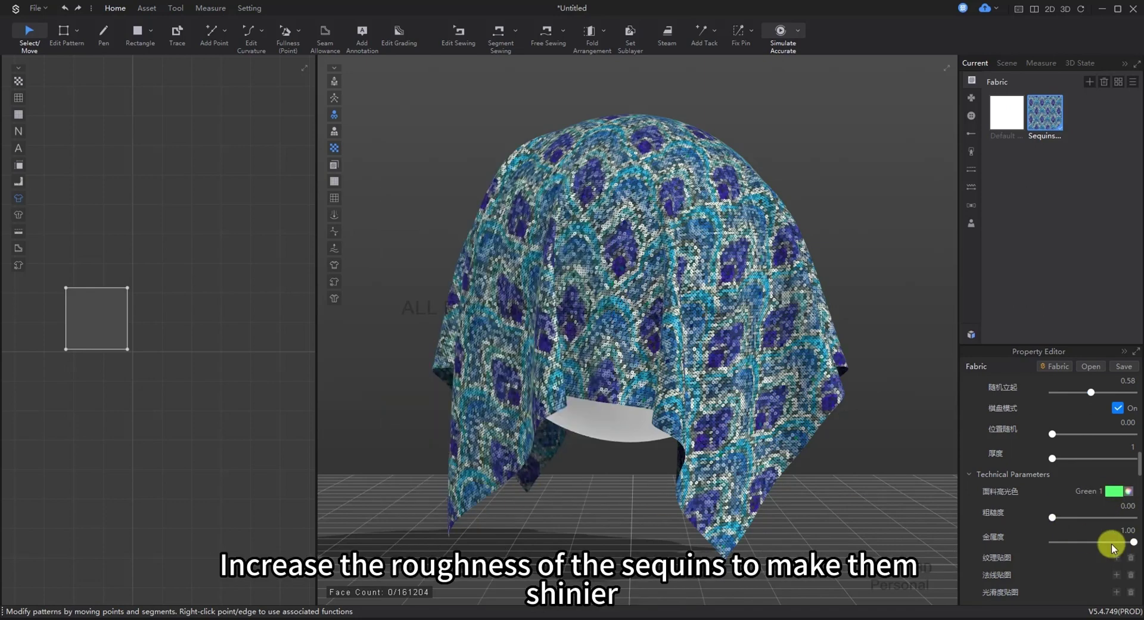
- Set the sequin roughness (粗糙度) to 1.00 and check the shine from another angle
scroll(1110, 542, down, 2)
drag(1049, 452, 1132, 451)
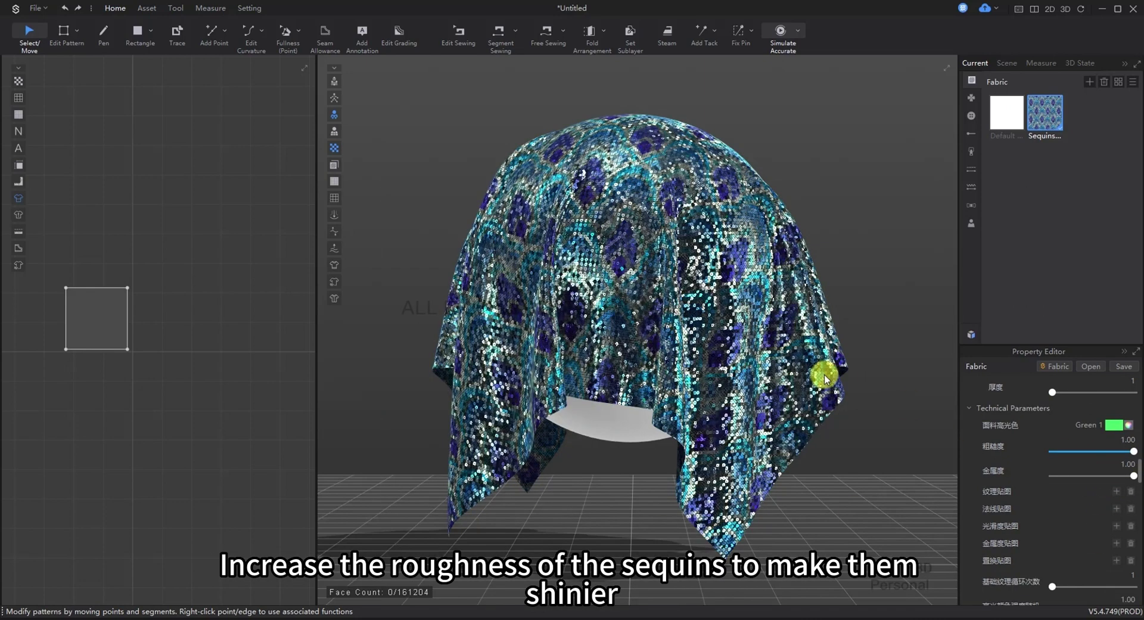
mouse_move(815, 352)
right_down()
mouse_move(773, 370)
mouse_move(826, 361)
right_up()
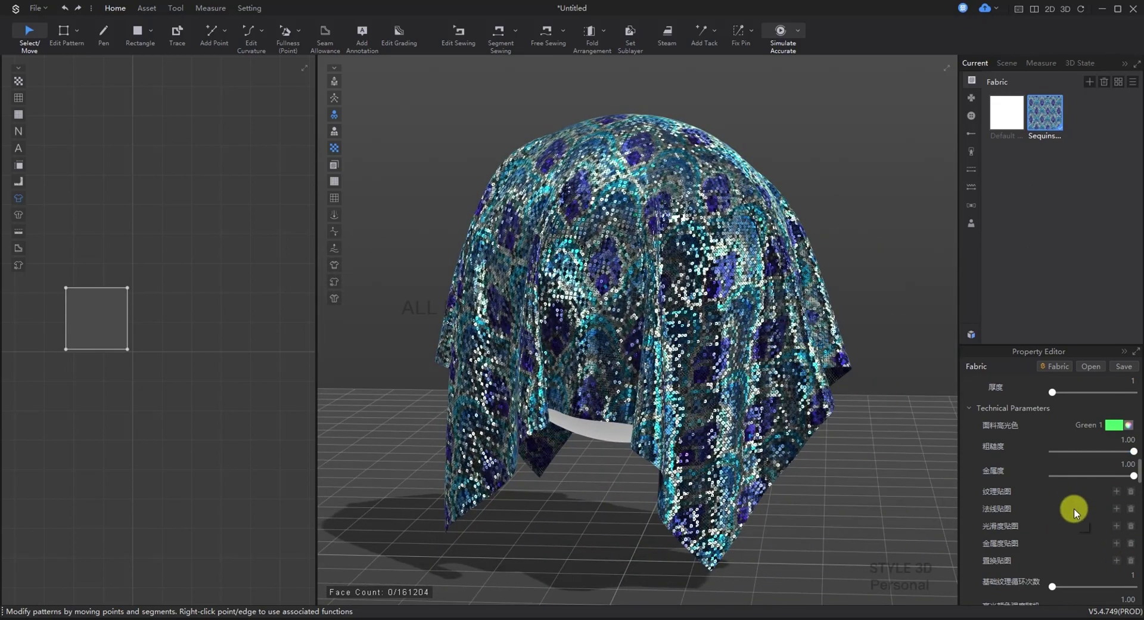
- Load image 2 from the material folder as the sequin mask (亮片遮罩) and check the draped cloth
scroll(1074, 507, down, 4)
scroll(1073, 522, down, 5)
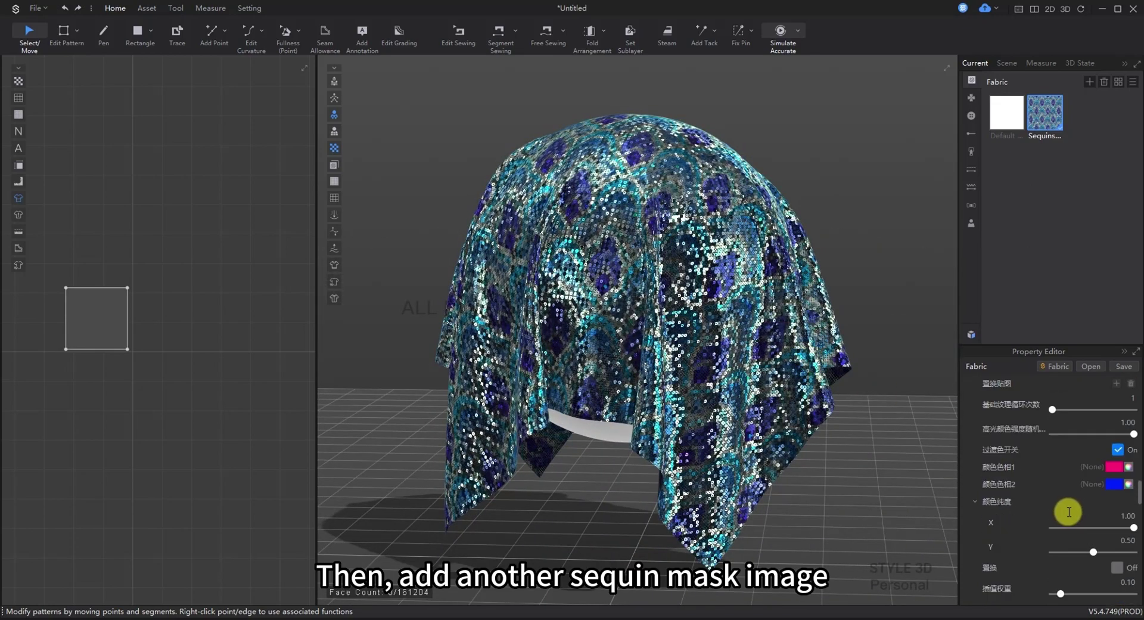
click(1116, 533)
click(467, 435)
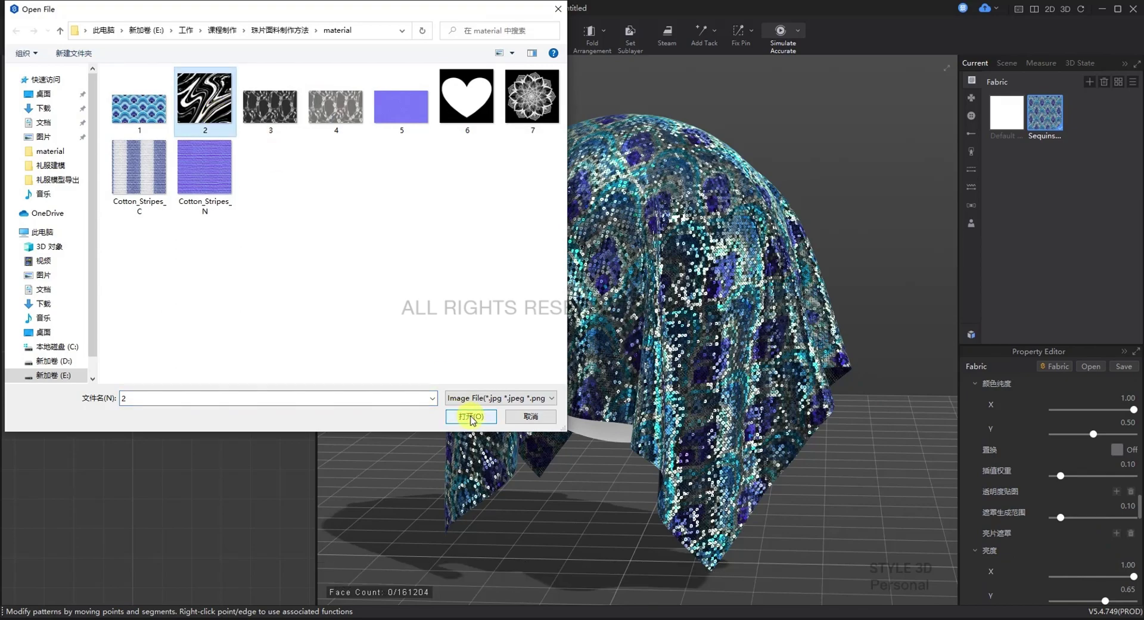
right_drag(746, 422, 802, 403)
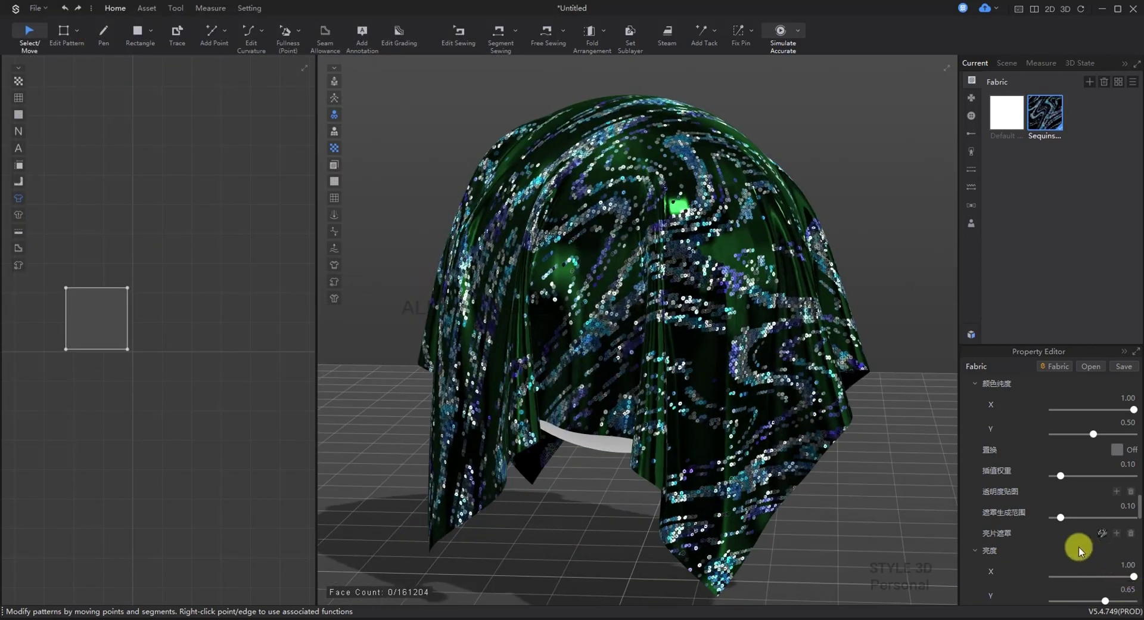
- Load lace image 4 from the material folder as the base fabric's texture map (纹理贴图)
scroll(1079, 546, up, 4)
scroll(1080, 546, up, 6)
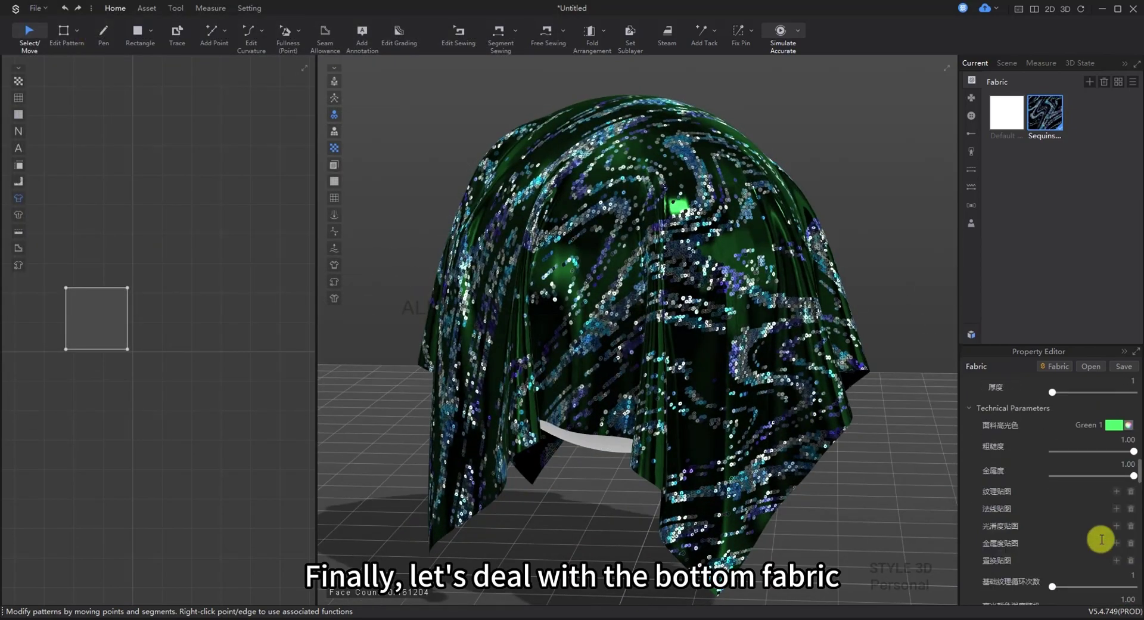
click(1116, 491)
click(333, 104)
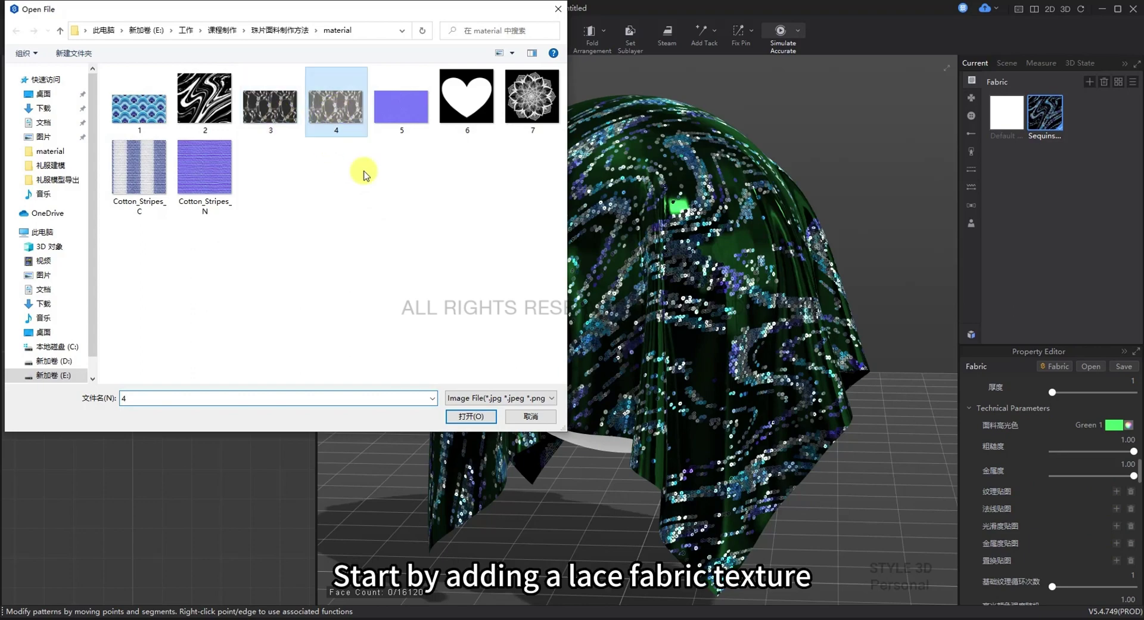
click(468, 411)
- Load image 5 from the material folder as the base fabric's normal map (法线贴图)
click(1116, 508)
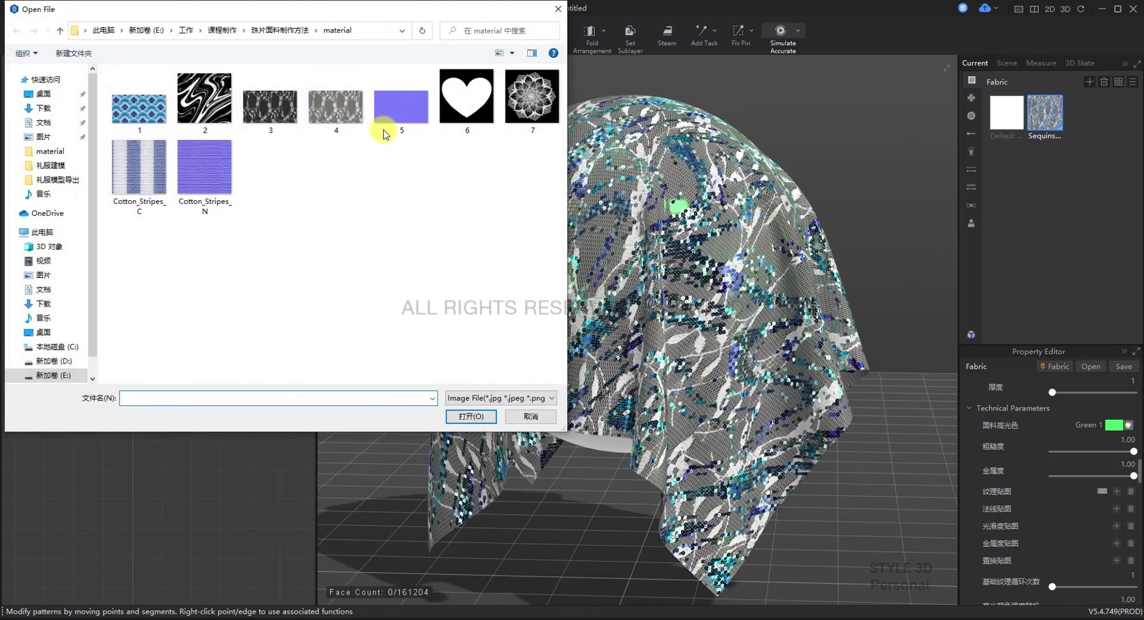
click(400, 106)
click(462, 417)
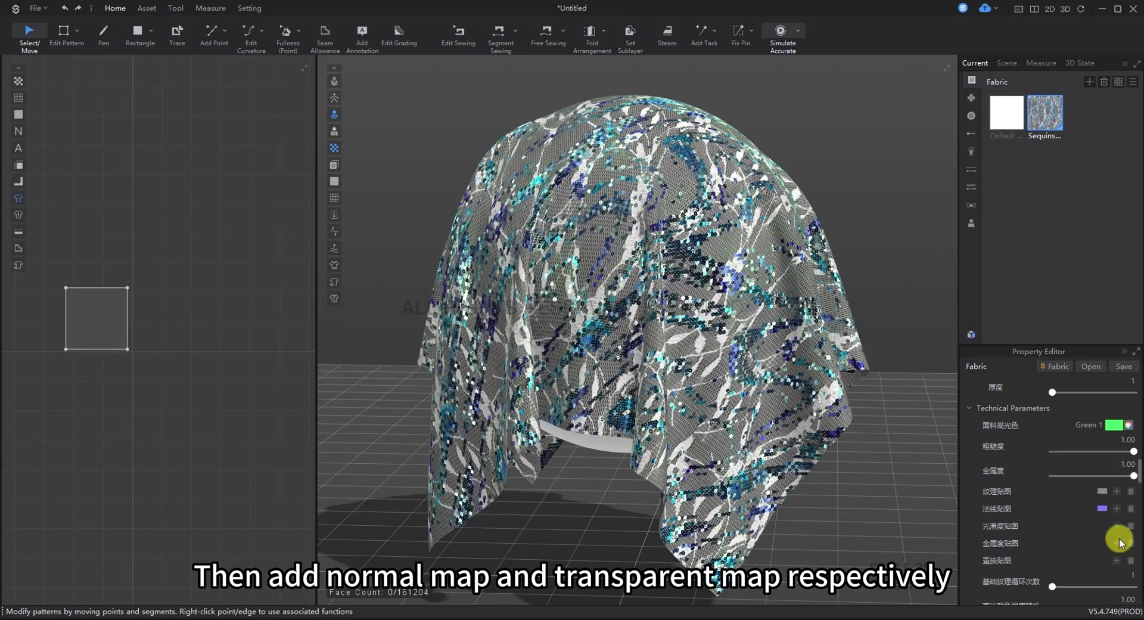
- Load image 3 from the material folder as the transparency map (透明度贴图) and inspect the lace effect on the cloth
scroll(1114, 554, down, 4)
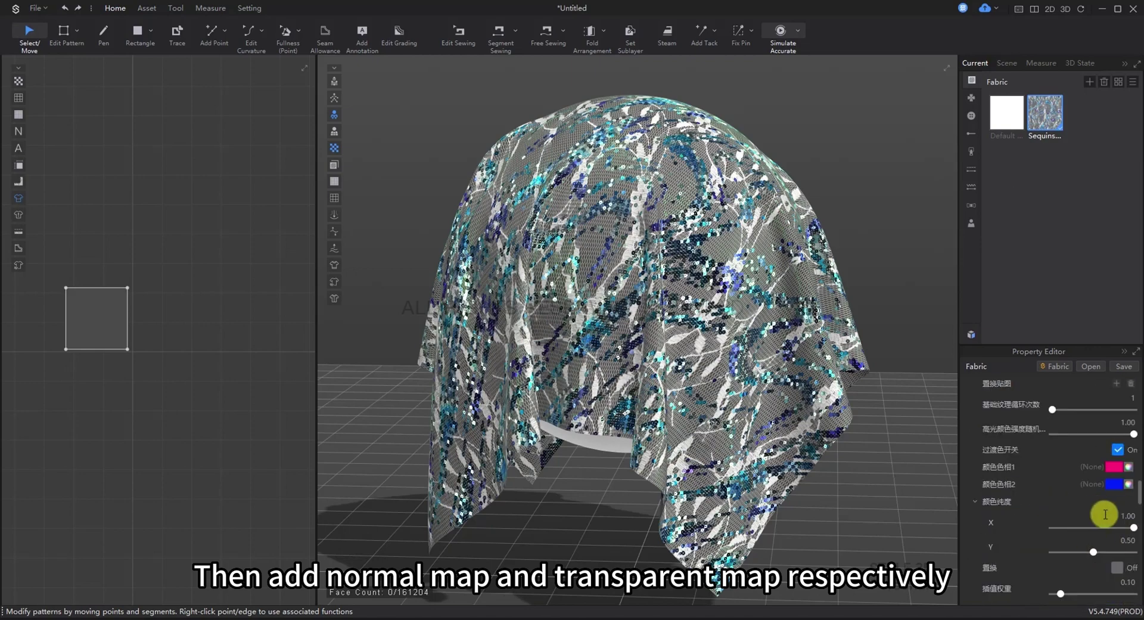
scroll(1099, 536, down, 1)
click(1116, 491)
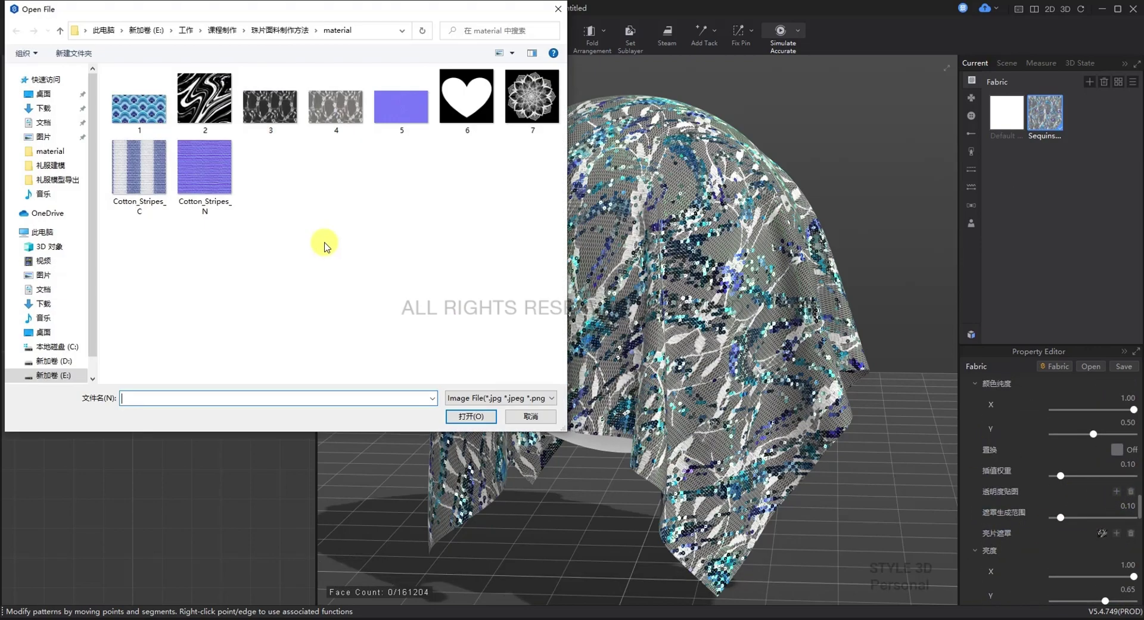
click(295, 127)
click(490, 414)
scroll(886, 399, up, 1)
click(886, 400)
scroll(891, 412, down, 1)
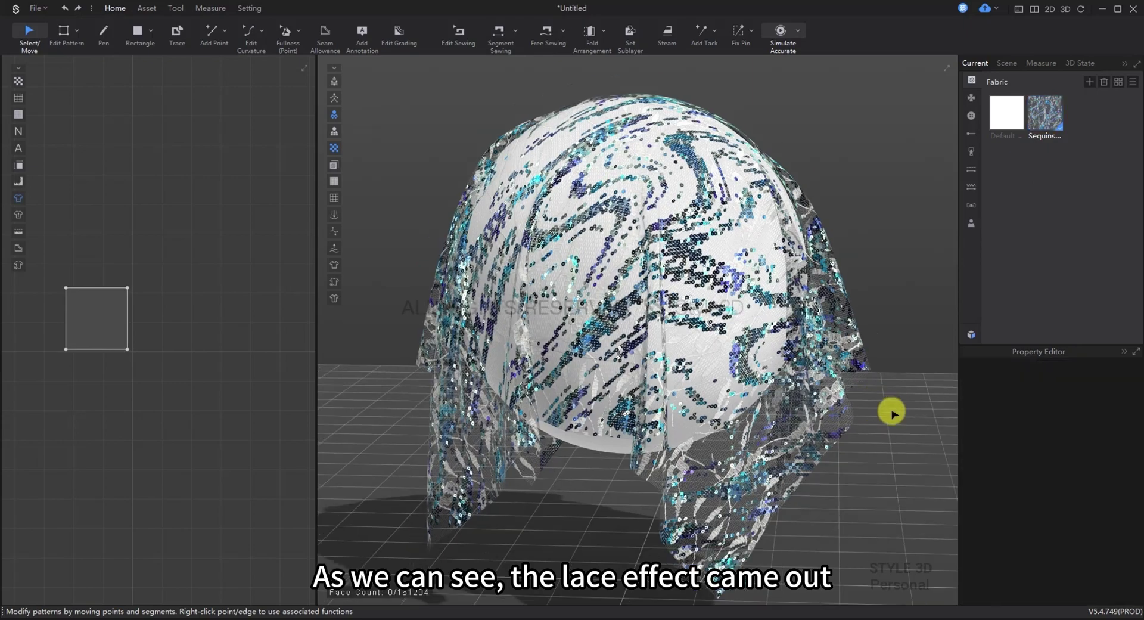
right_drag(892, 412, 703, 372)
- Render the lace sequin cloth with Offline Render and inspect the sequins up close and as a whole
click(176, 7)
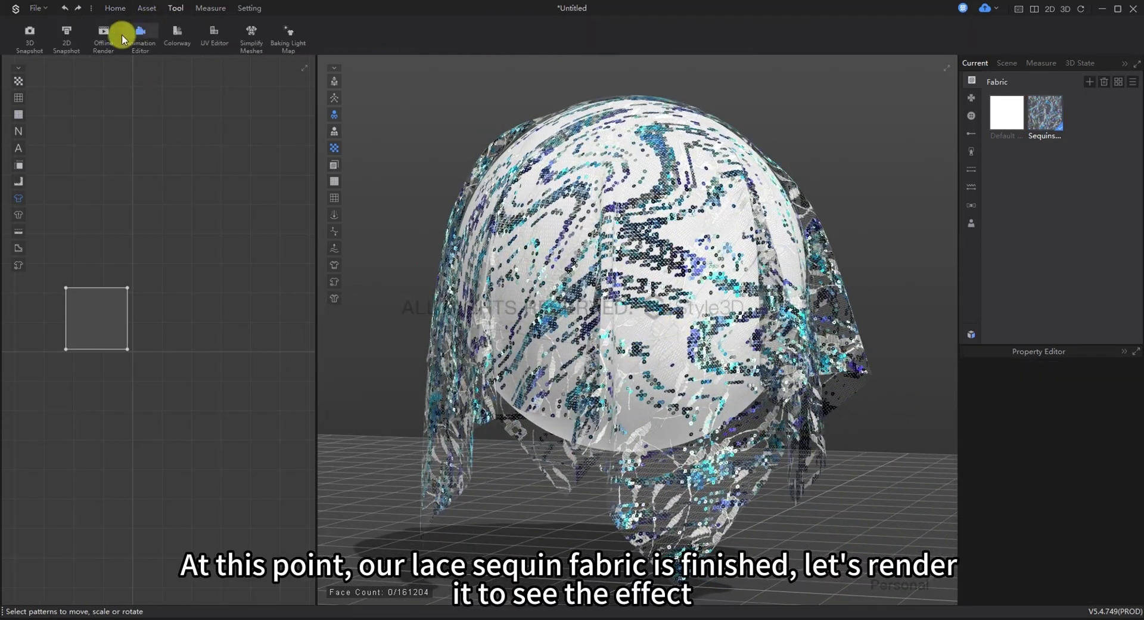
click(118, 36)
scroll(692, 244, down, 3)
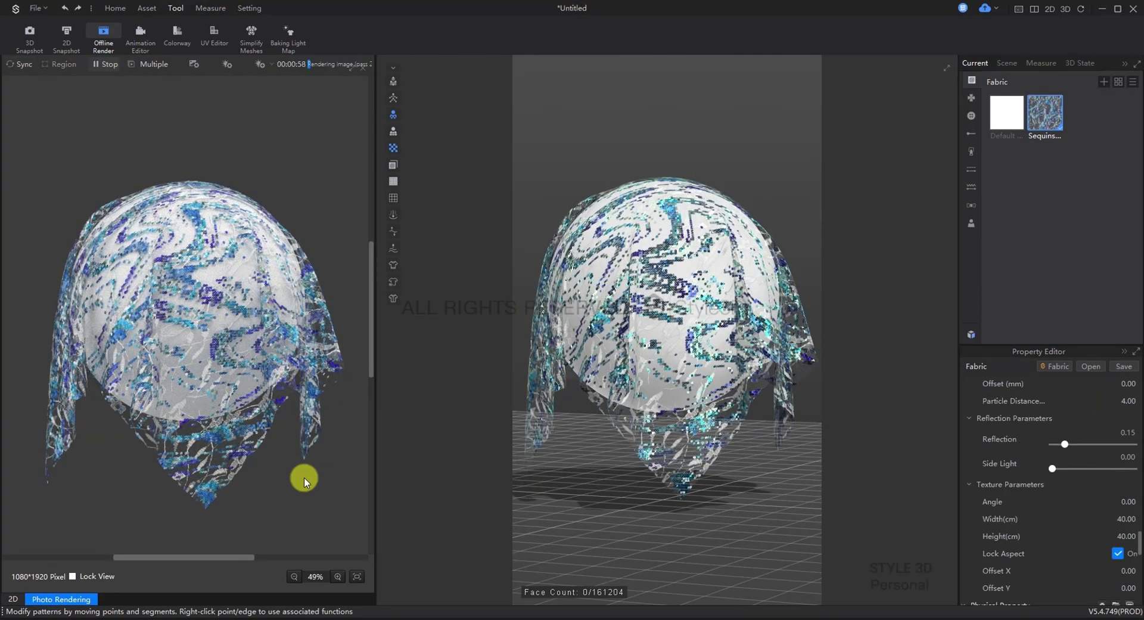
scroll(305, 478, up, 6)
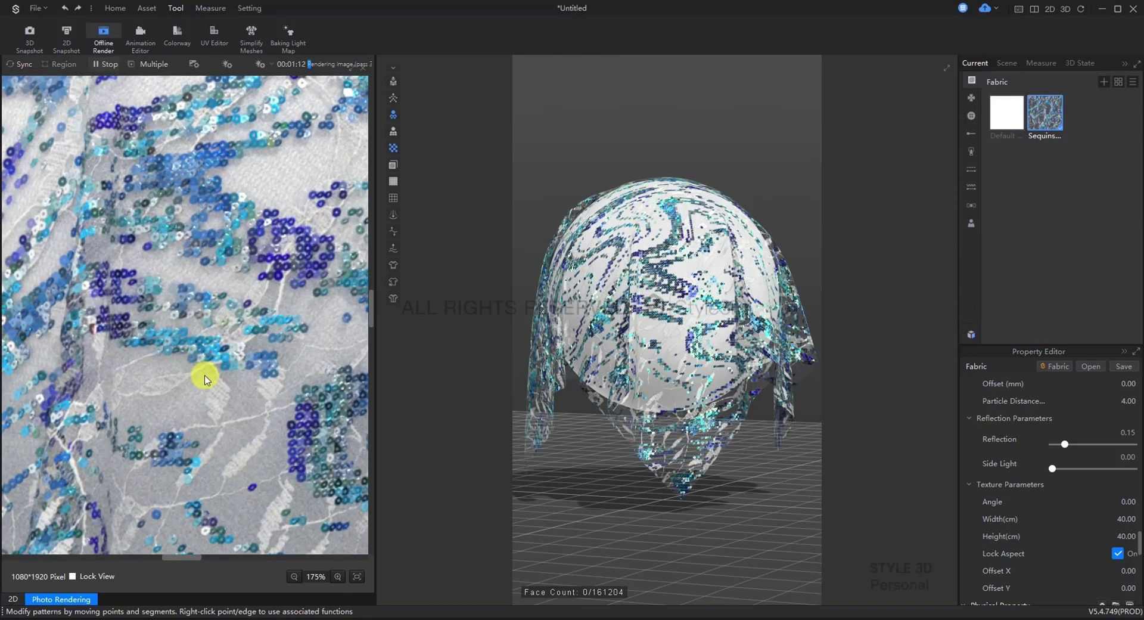
scroll(205, 377, down, 7)
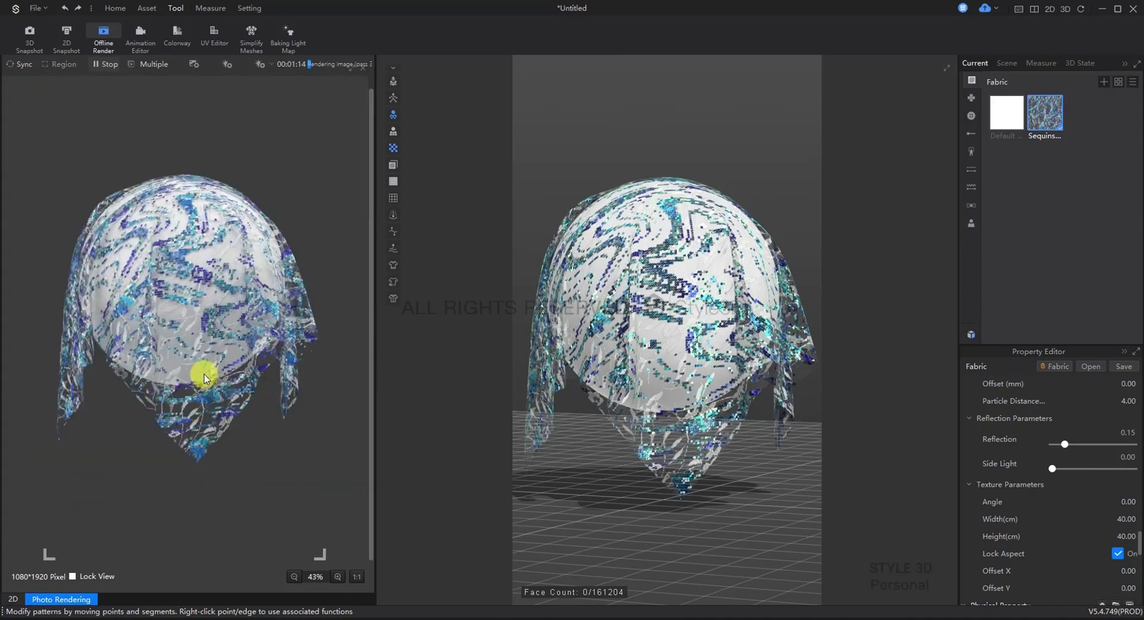